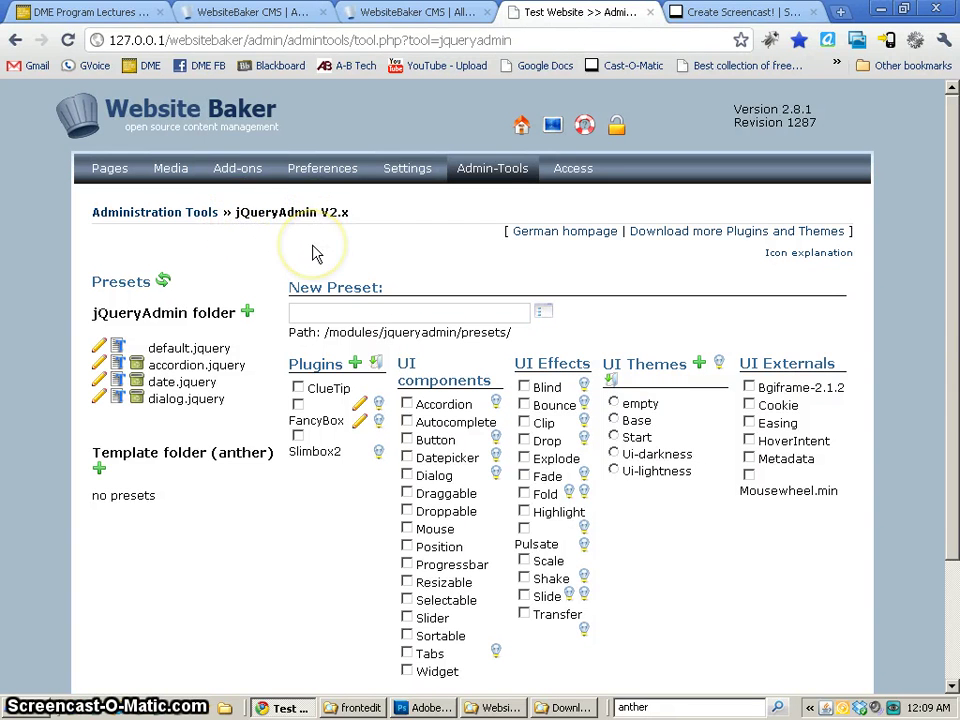
Step: Open the LibraryAdmin page among the libs on the WebsiteBaker modules site and read its description and sample screenshot
left_click(422, 13)
mouse_move(600, 186)
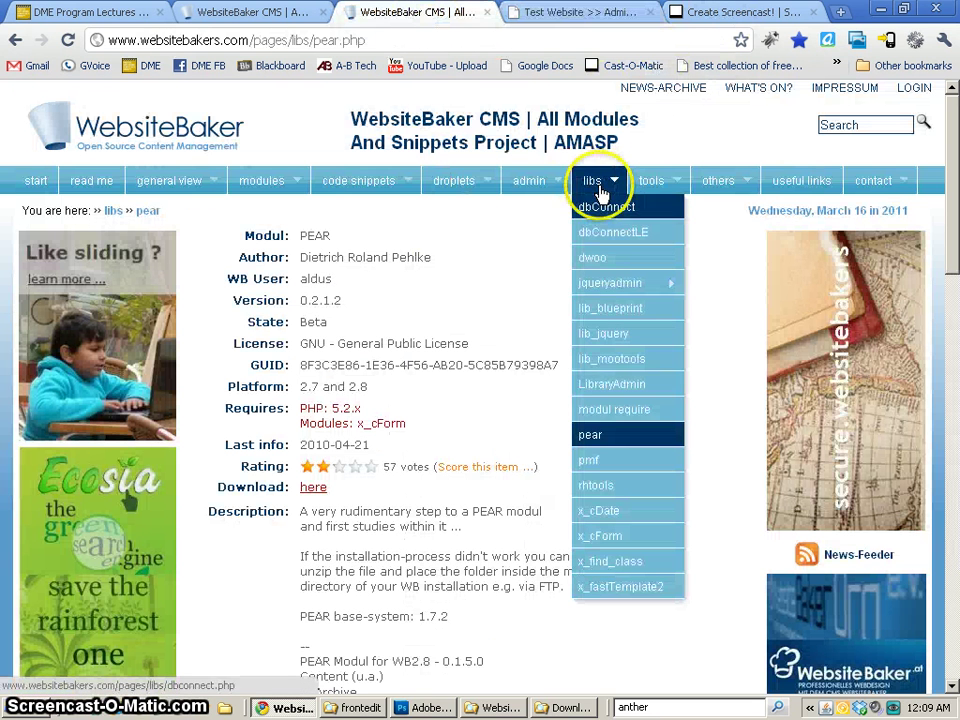
left_click(603, 392)
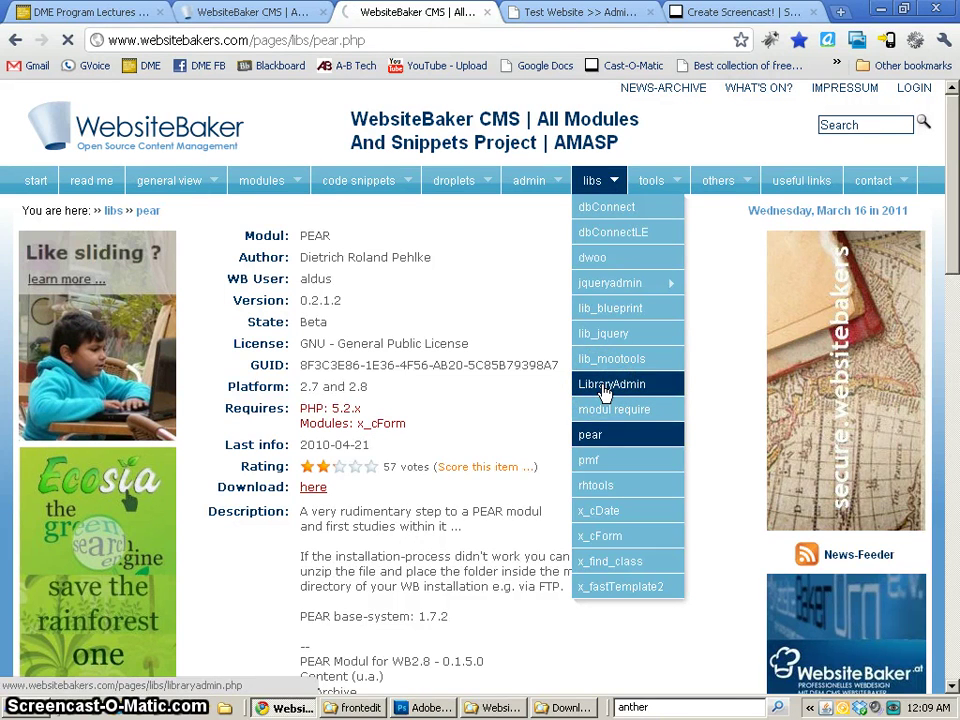
scroll(543, 480, "down", 3)
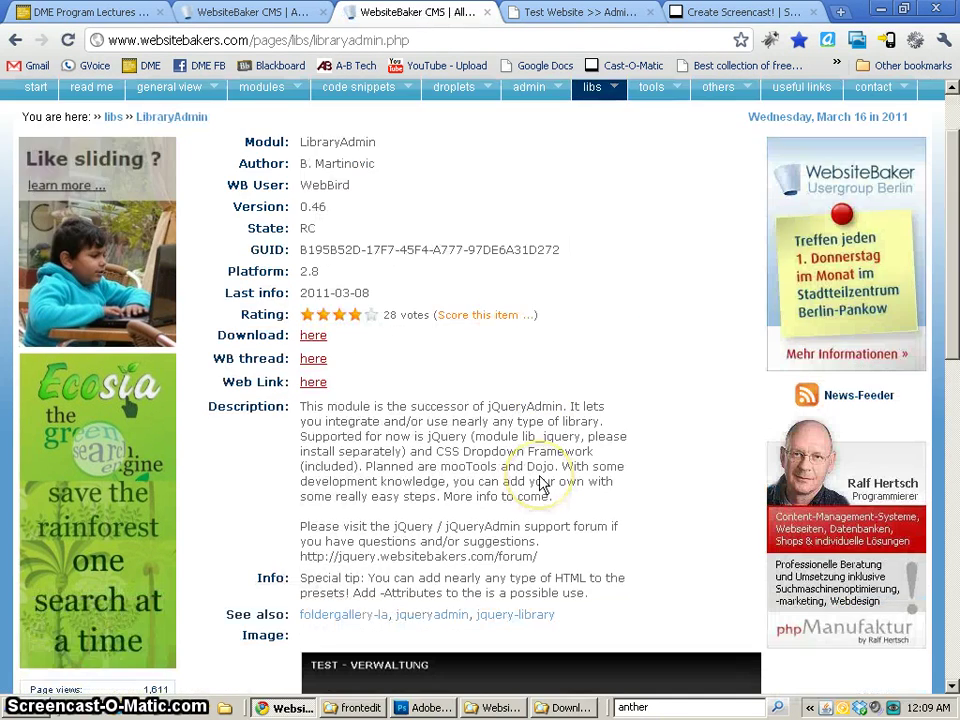
scroll(543, 483, "down", 7)
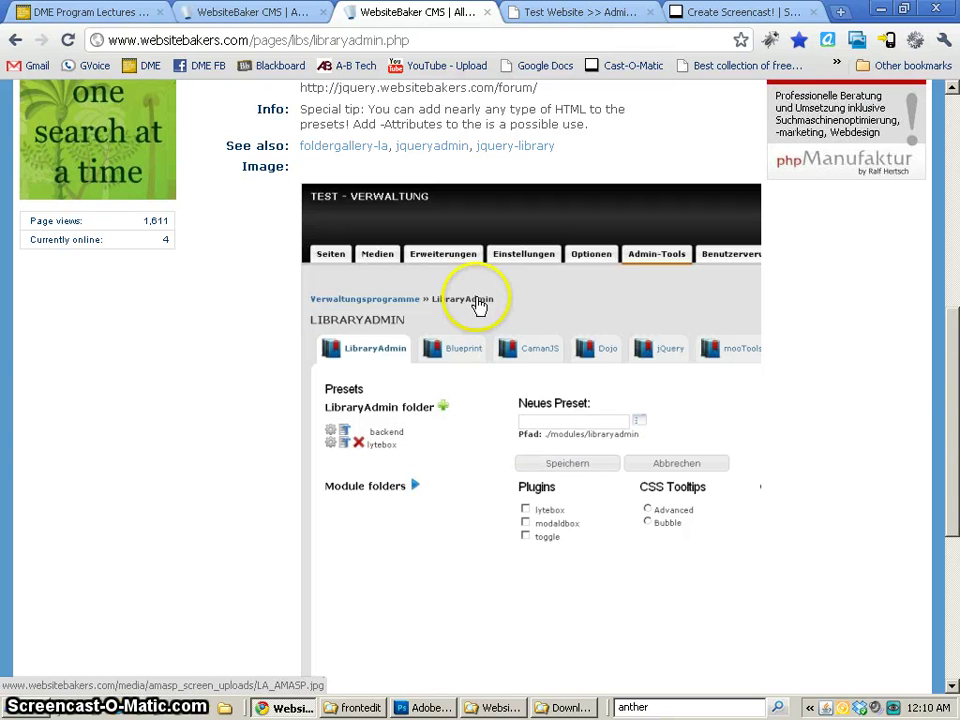
scroll(546, 364, "up", 3)
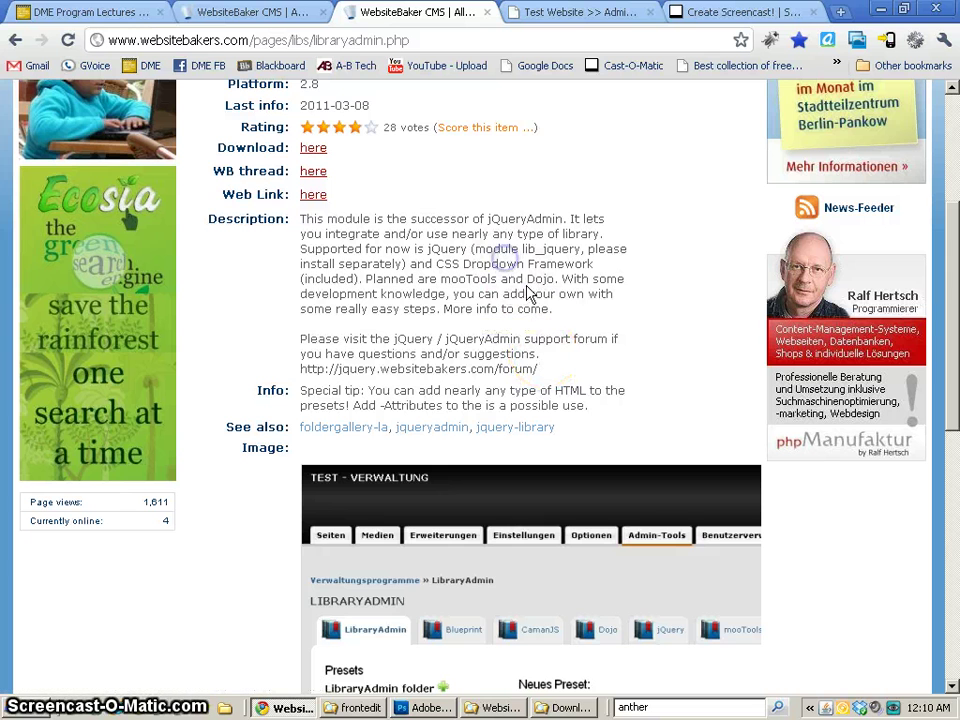
Step: Return to the Test Website backend and open the Lorem droplet for editing from the administration tools' Droplets list
left_click(567, 13)
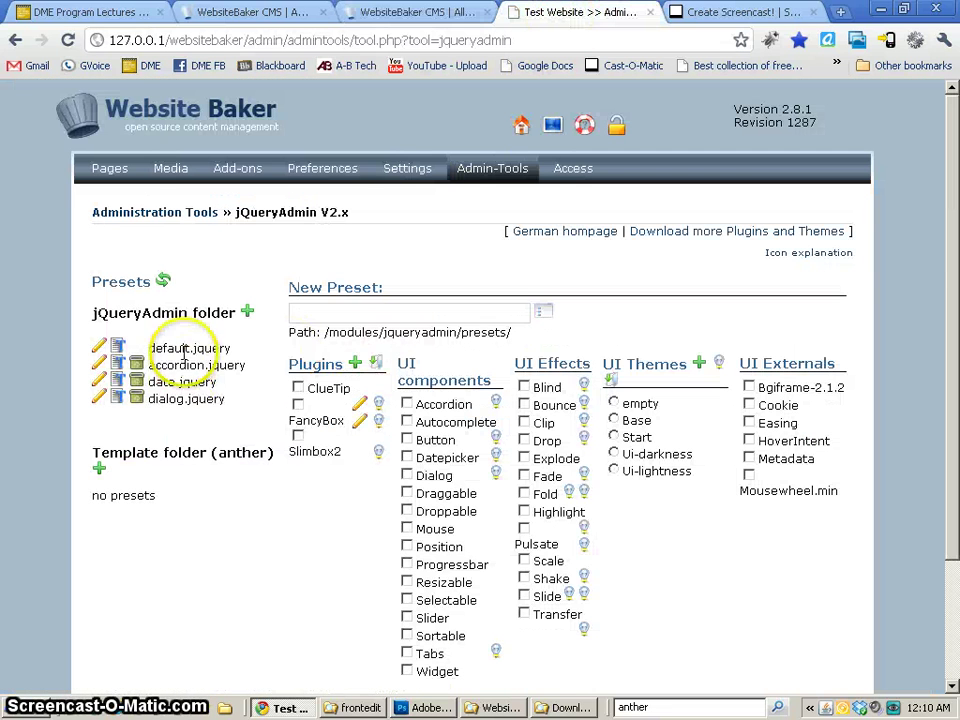
left_click(189, 212)
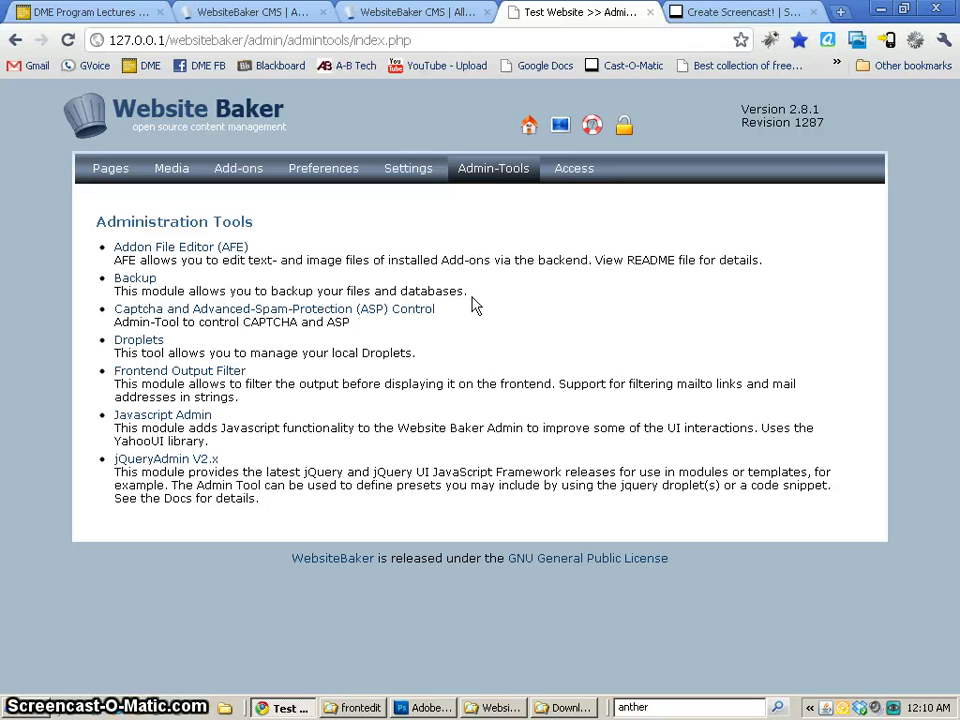
left_click(145, 341)
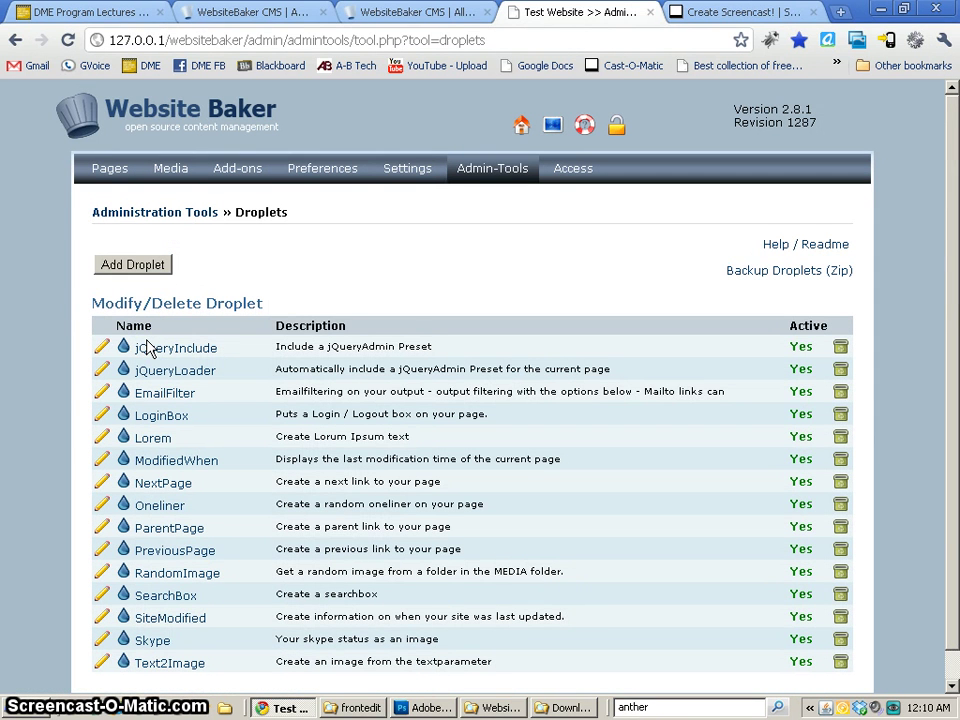
left_click(349, 287)
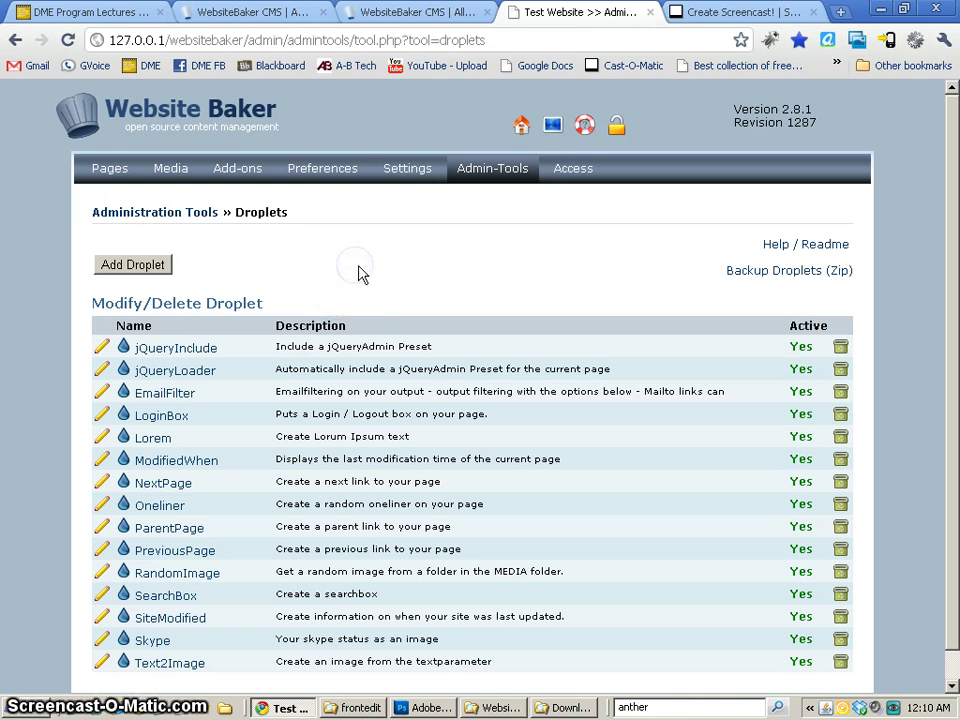
left_click(345, 262)
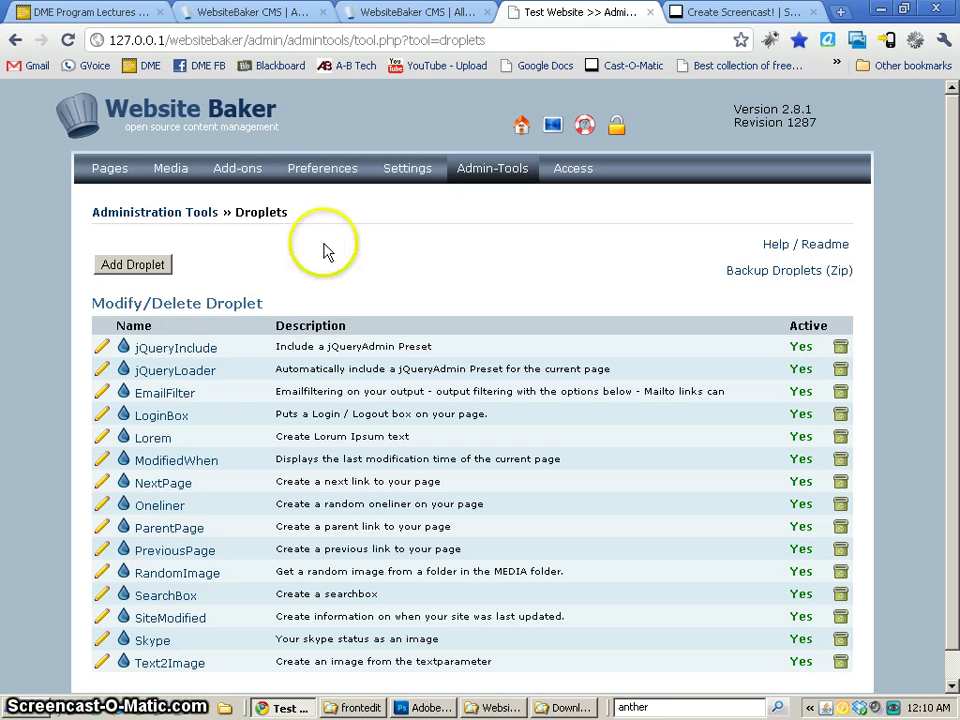
mouse_move(162, 441)
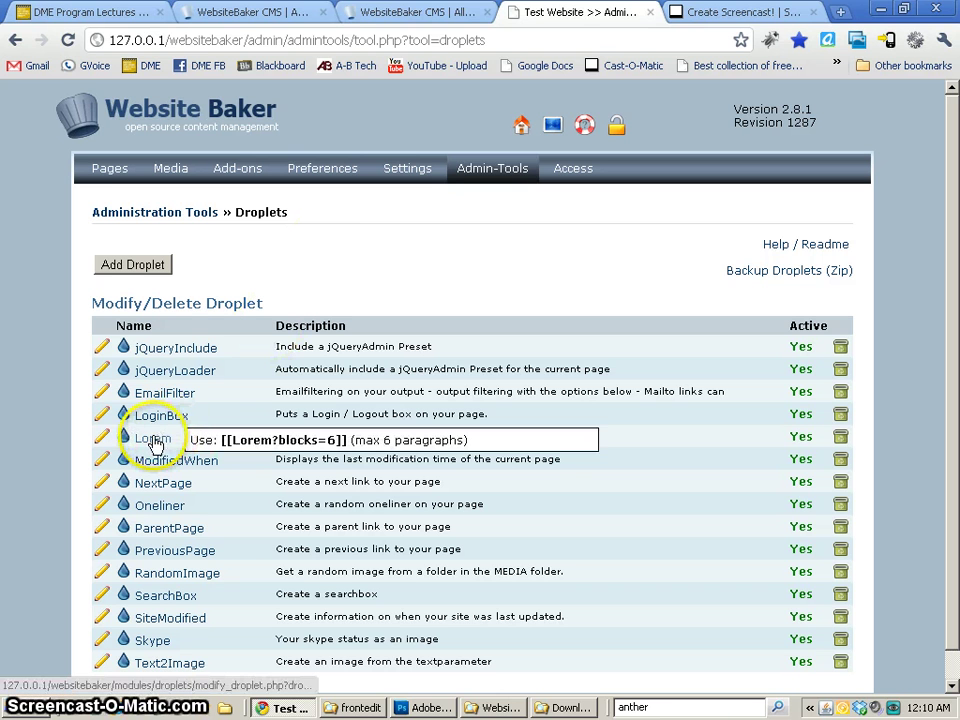
left_click(157, 443)
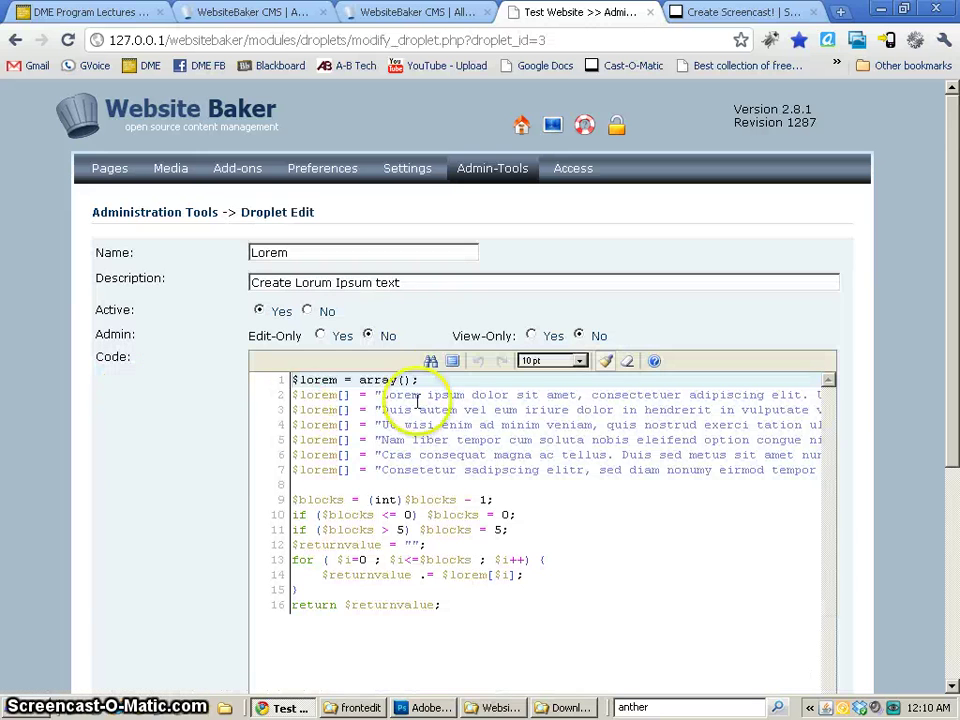
Step: Examine the Lorem droplet's name, description, PHP code with its return statement, and usage comment
left_click_drag(300, 255, 218, 254)
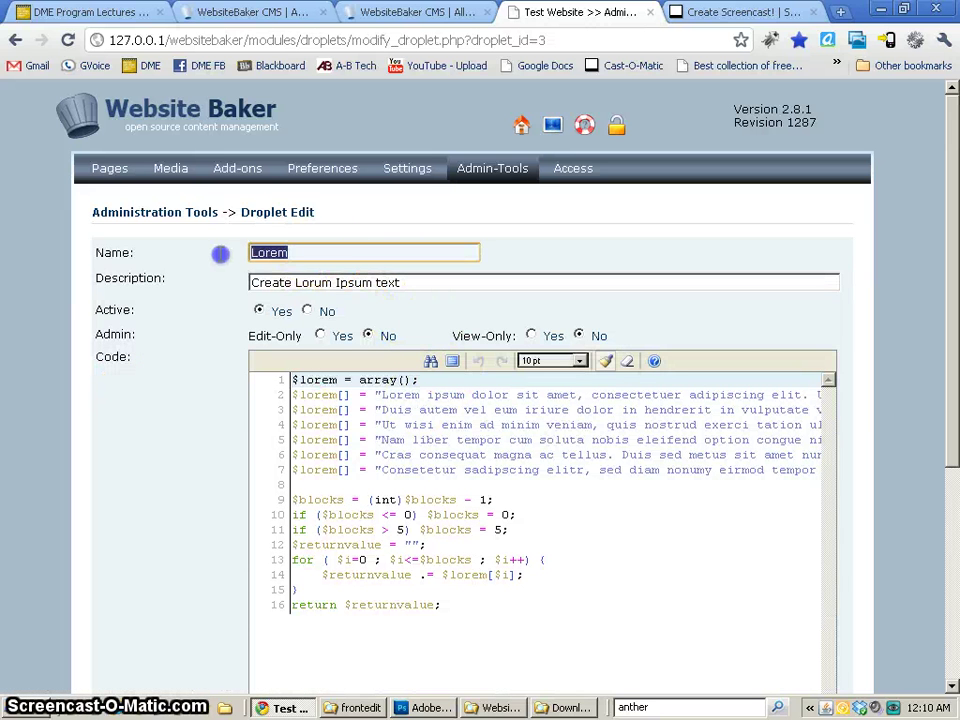
left_click_drag(422, 283, 190, 288)
scroll(420, 525, "down", 1)
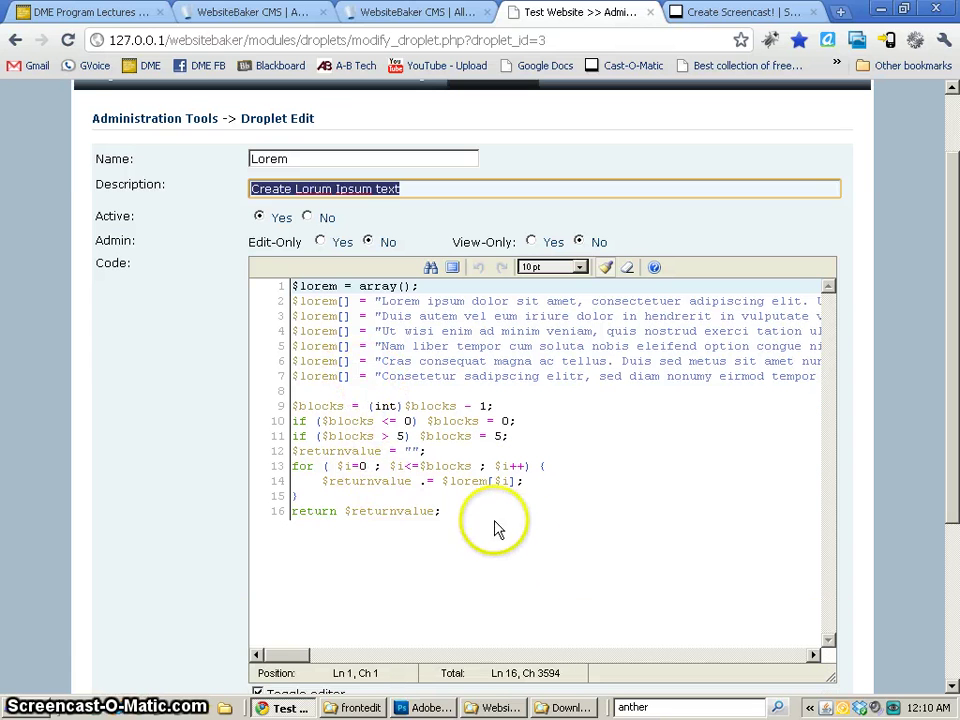
left_click_drag(493, 514, 281, 298)
left_click(298, 295)
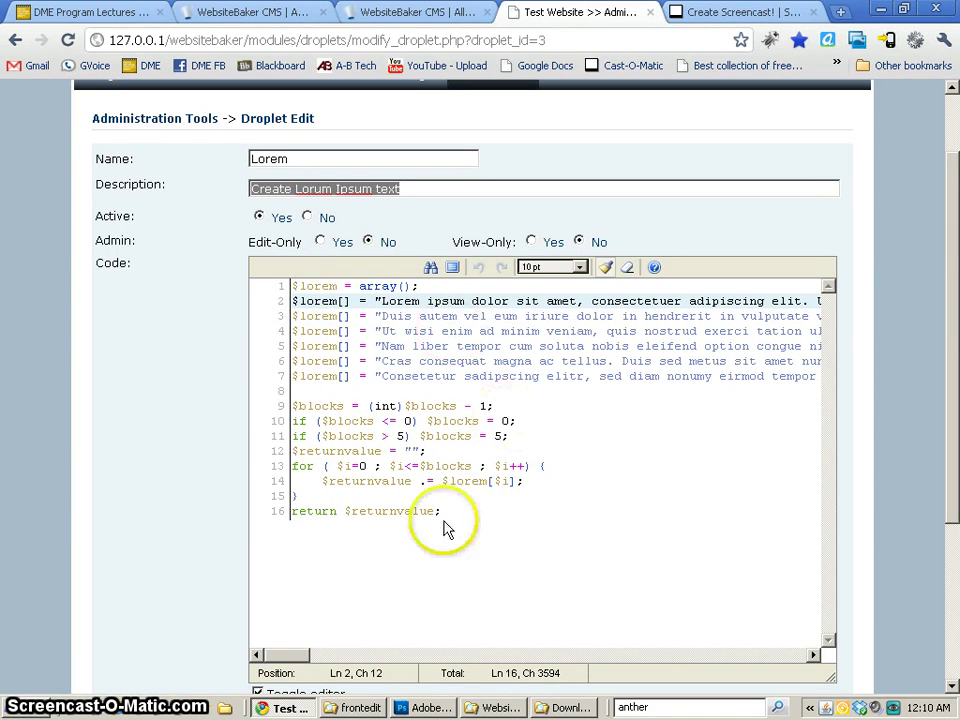
left_click(291, 511)
left_click_drag(291, 511, 441, 512)
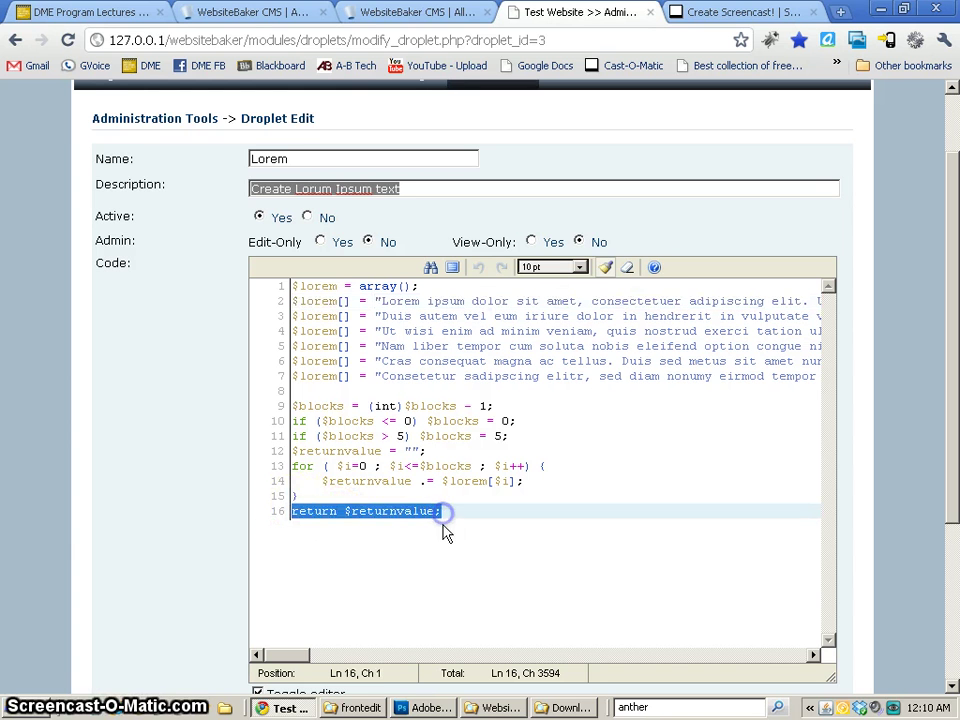
left_click(472, 603)
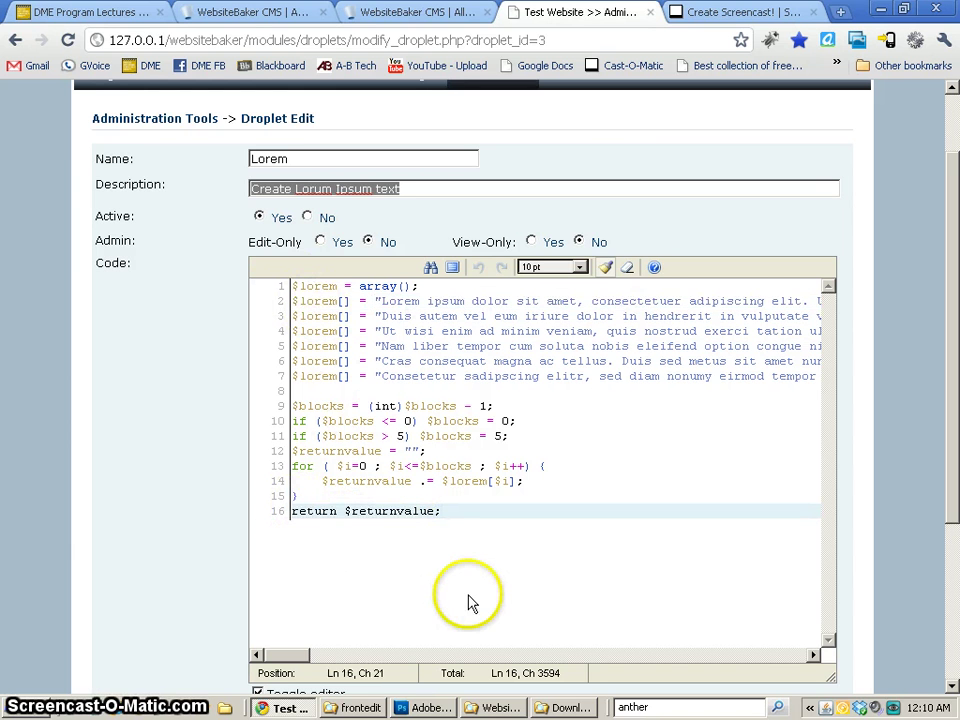
scroll(471, 600, "down", 3)
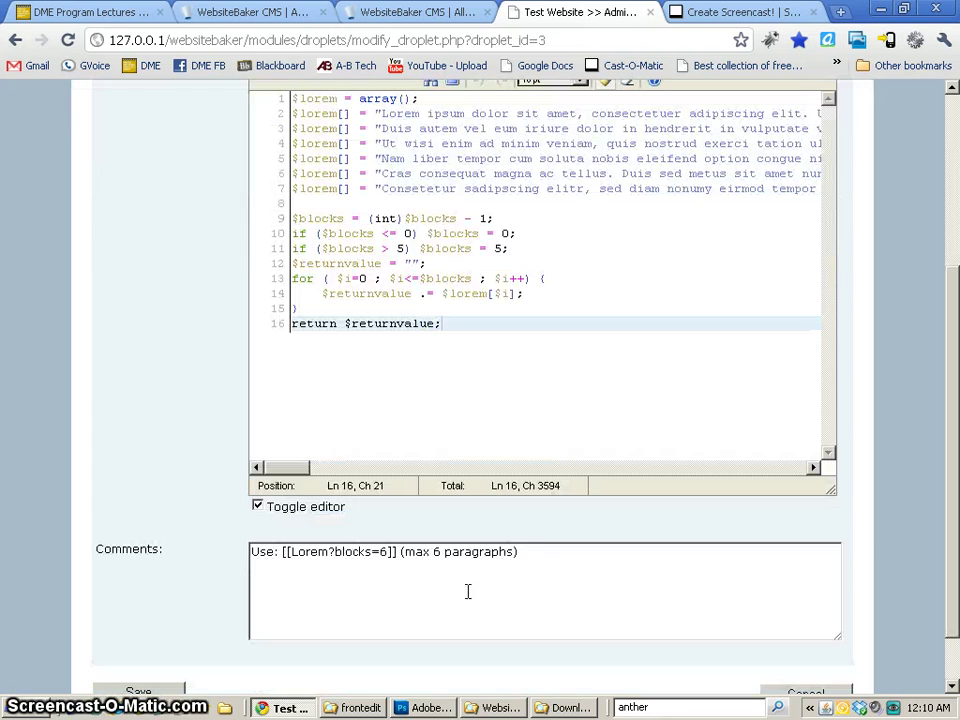
Step: Copy the tag [[Lorem?blocks=6]] from the Lorem droplet's comments and append it to the end of its description
left_click(291, 553)
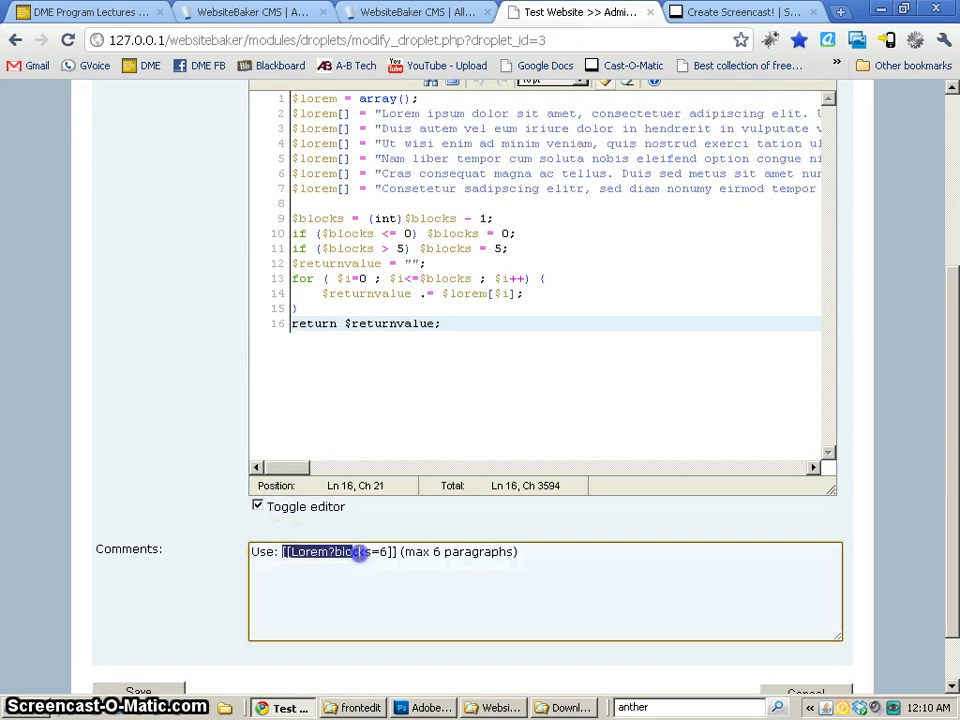
left_click_drag(368, 552, 398, 553)
key("ctrl+c")
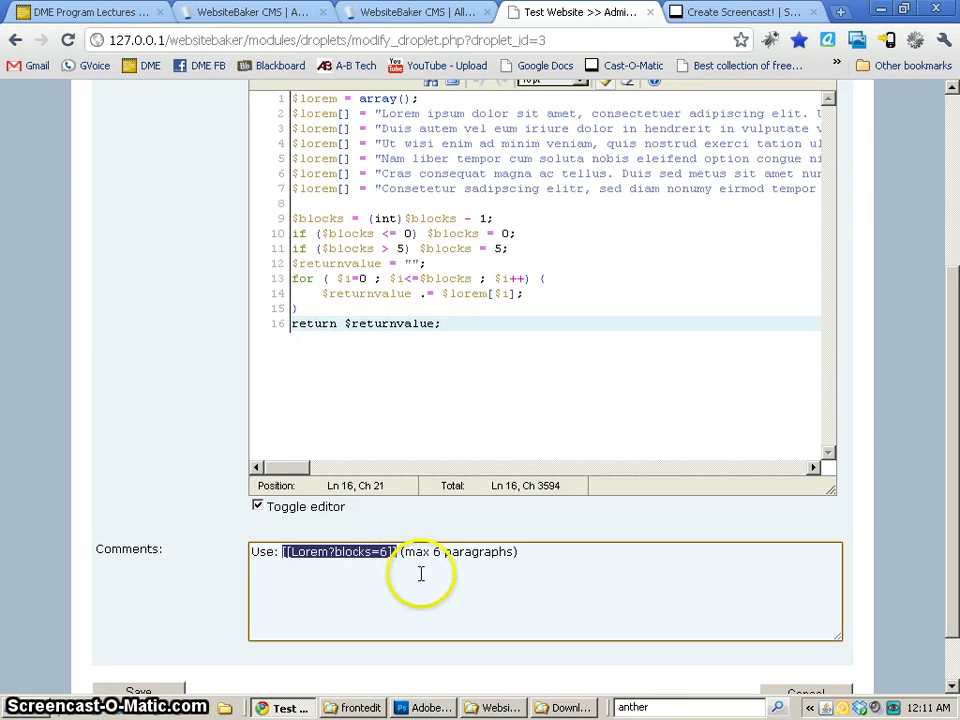
scroll(418, 568, "up", 3)
left_click(435, 279)
key("ctrl+v")
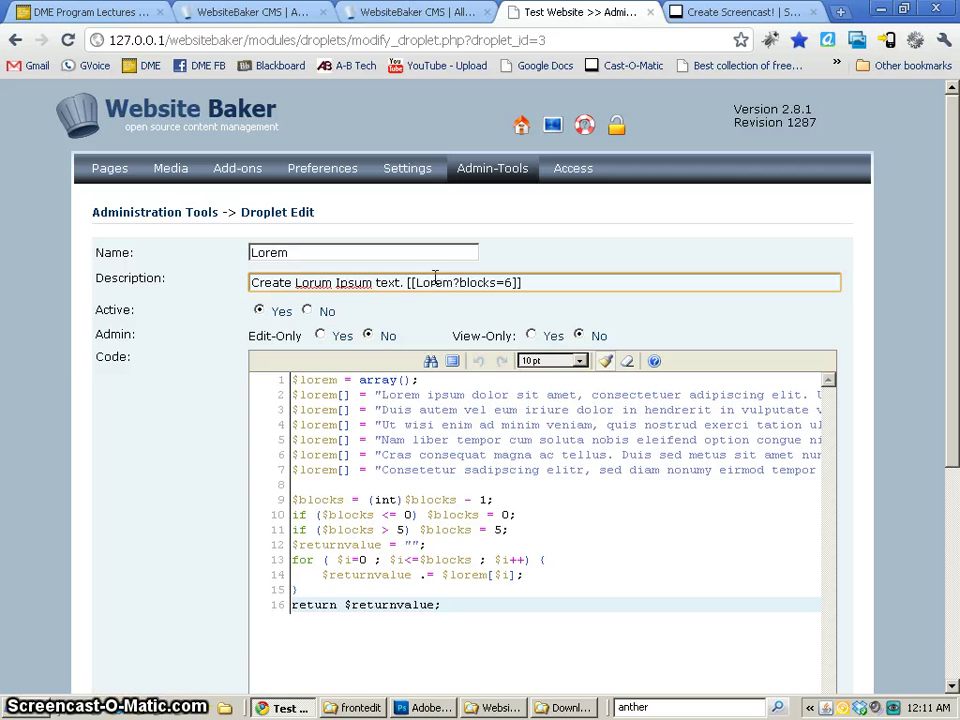
Step: Check the tag added to the Lorem droplet's description and save the droplet
left_click(409, 283)
left_click_drag(407, 283, 537, 285)
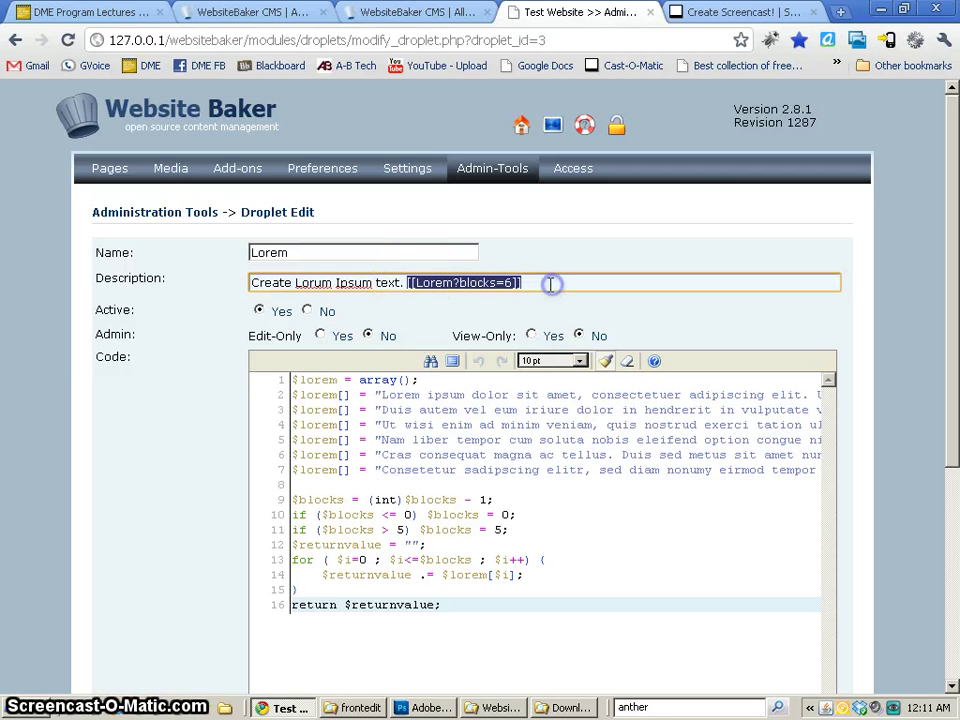
left_click(407, 283)
key("BackSpace")
key("BackSpace")
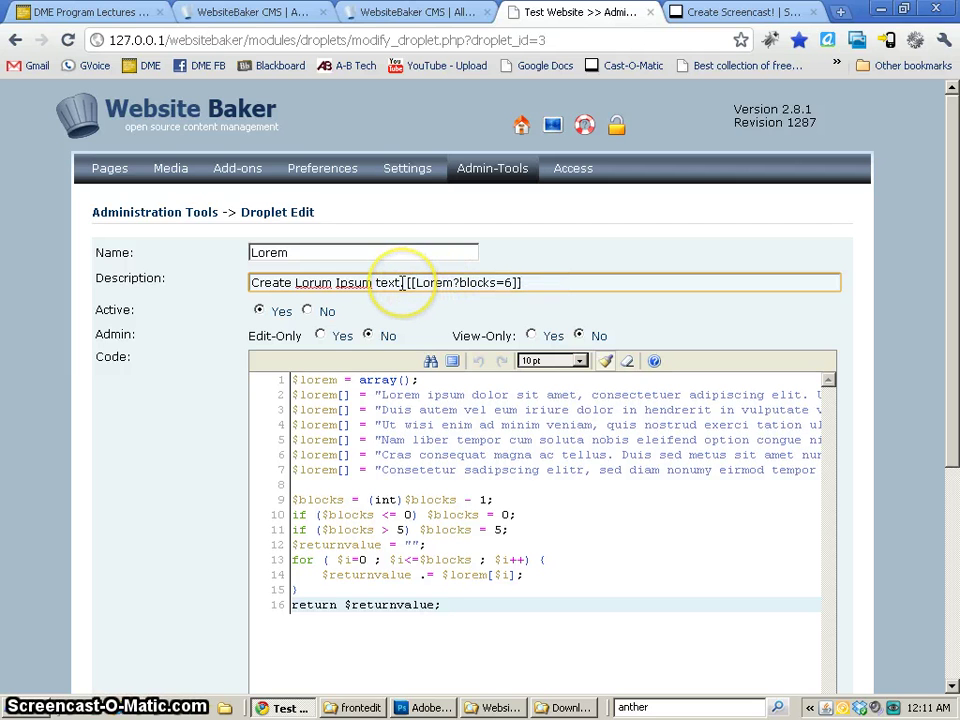
scroll(300, 440, "down", 4)
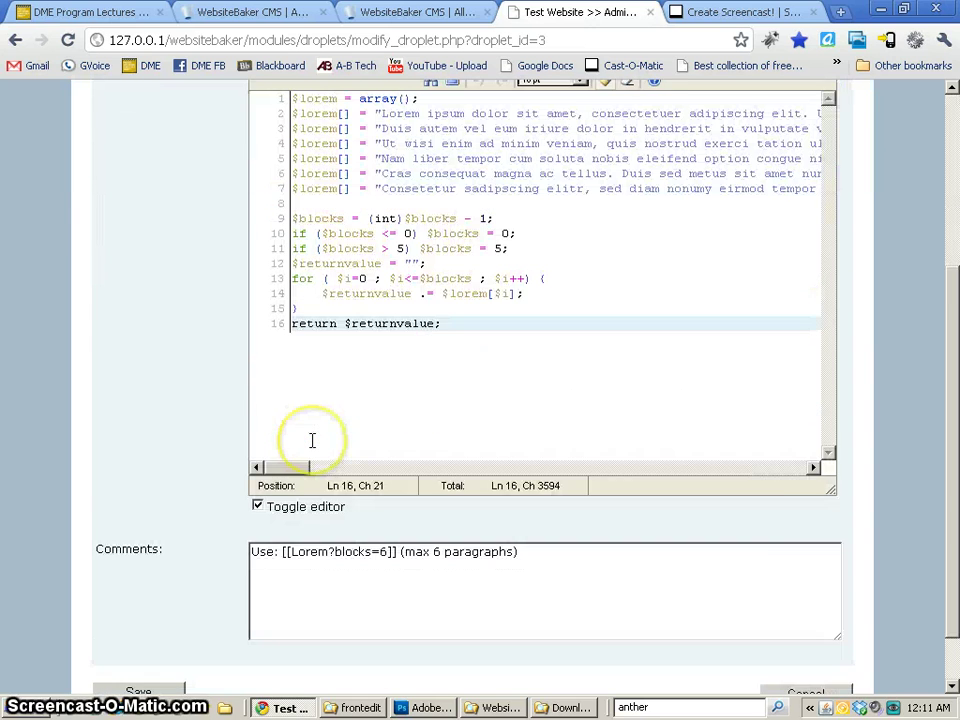
left_click(166, 632)
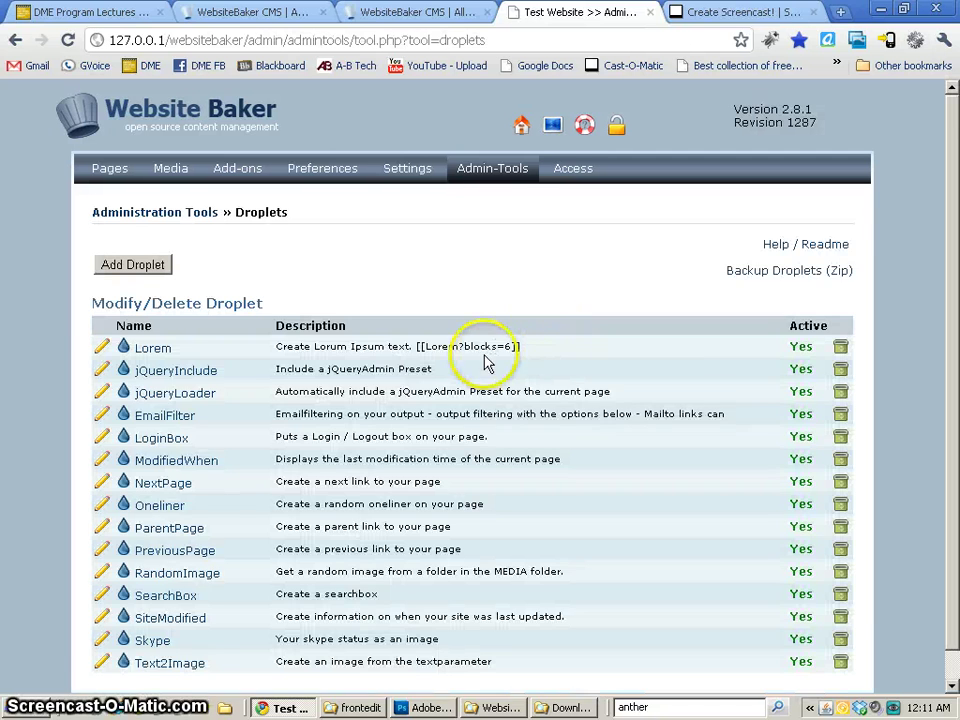
Step: Copy [[Lorem?blocks=6]] from the droplet list and paste it below the text "This is the home page." on the home page
scroll(470, 340, "down", 1)
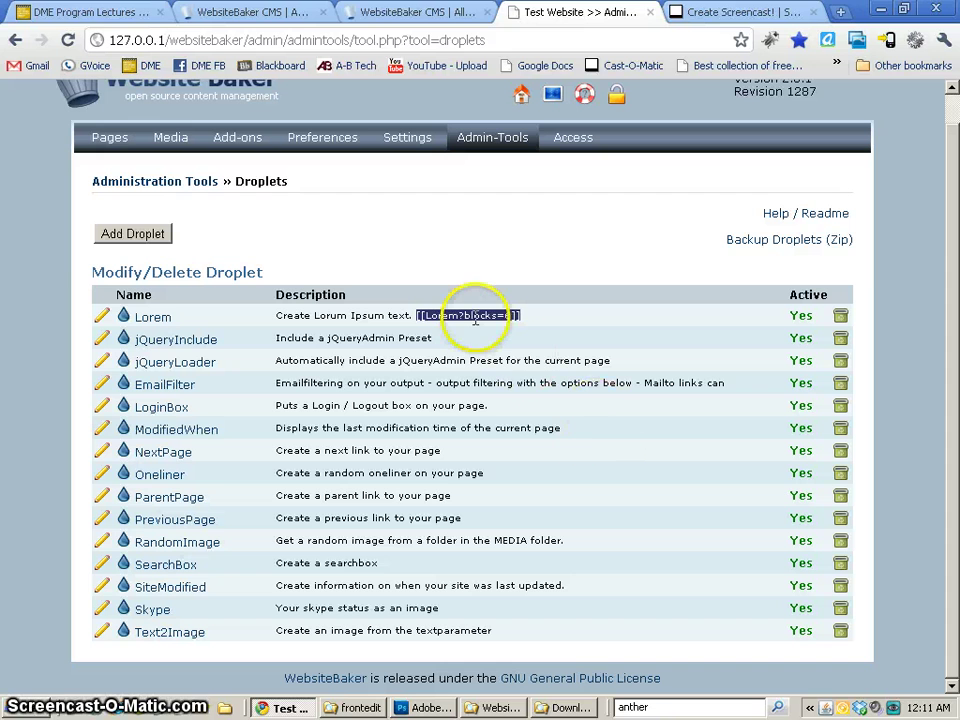
left_click(104, 140)
left_click(163, 264)
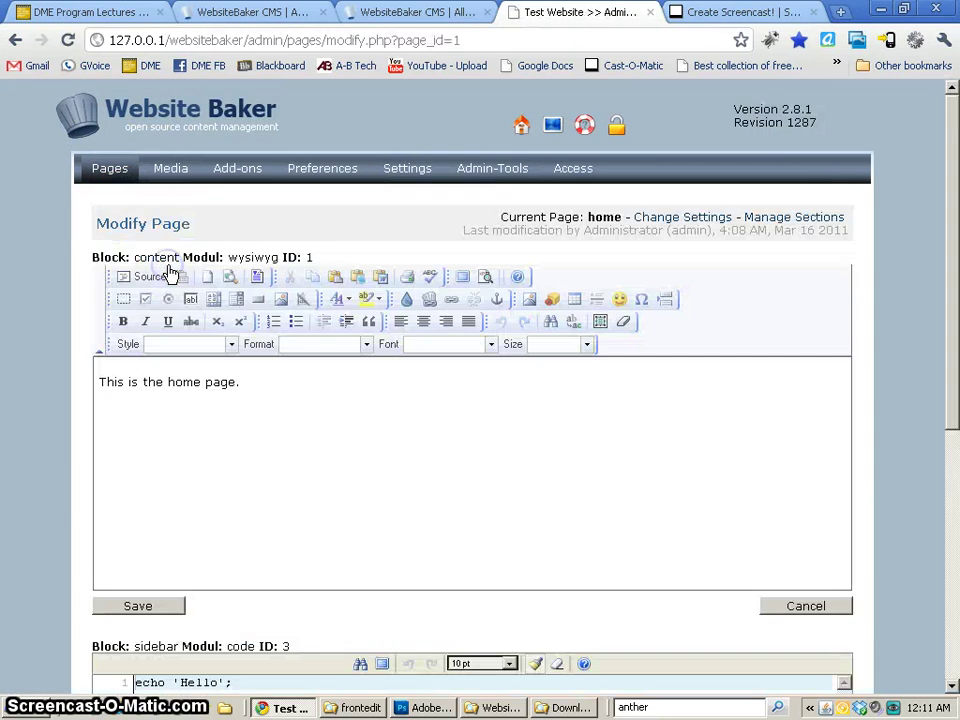
left_click(268, 390)
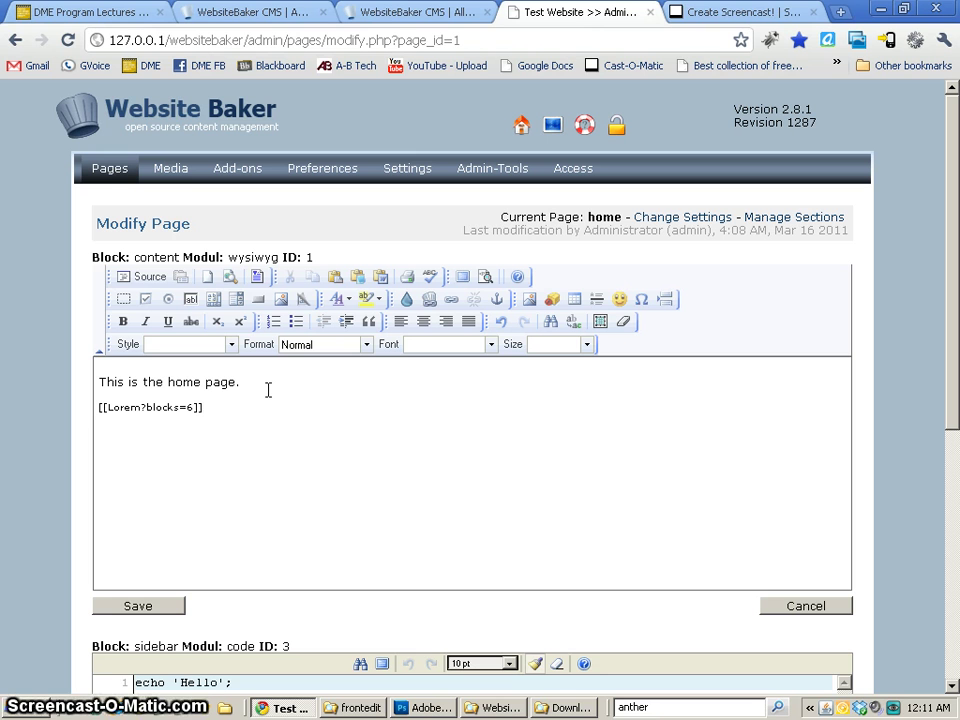
Step: Set the Lorem tag's blocks parameter to 2 in the home page content and save the page
double_click(189, 407)
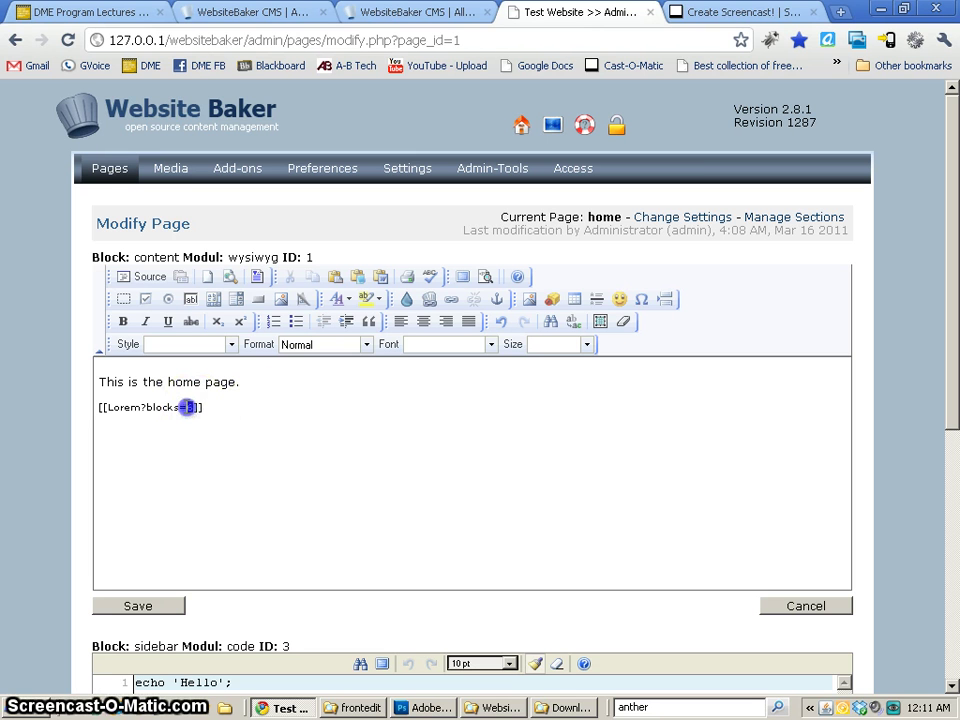
type("2")
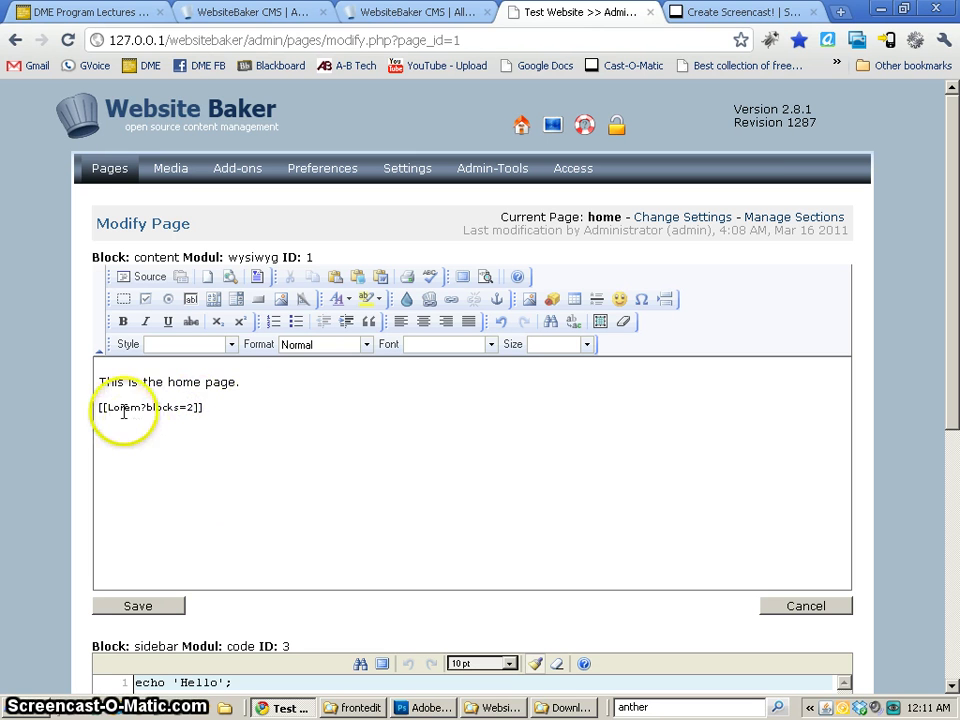
left_click_drag(106, 406, 120, 407)
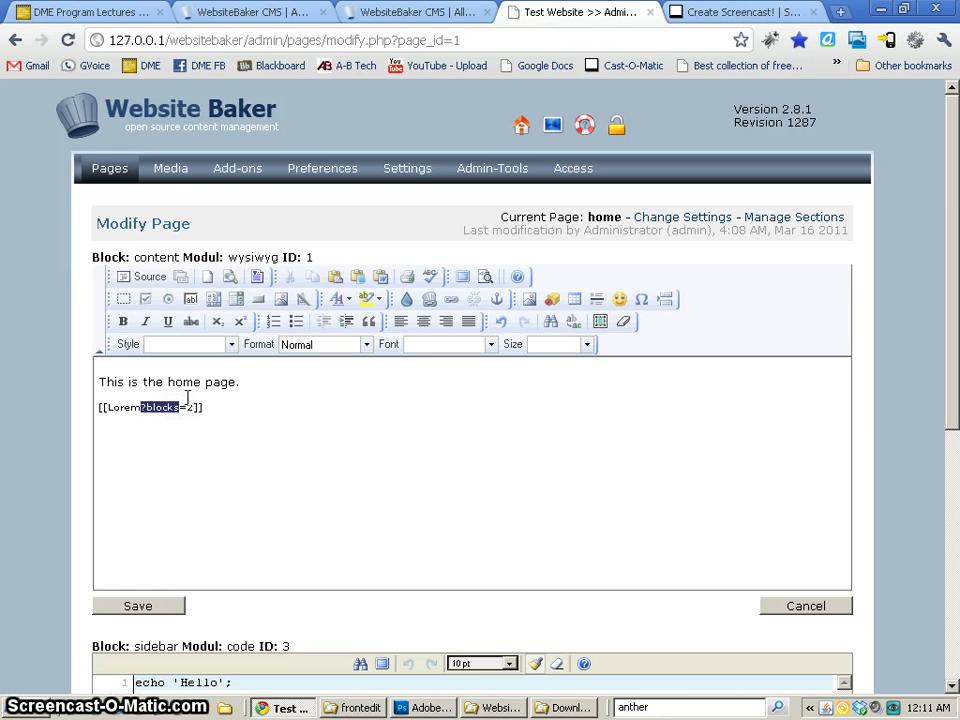
left_click_drag(192, 407, 148, 408)
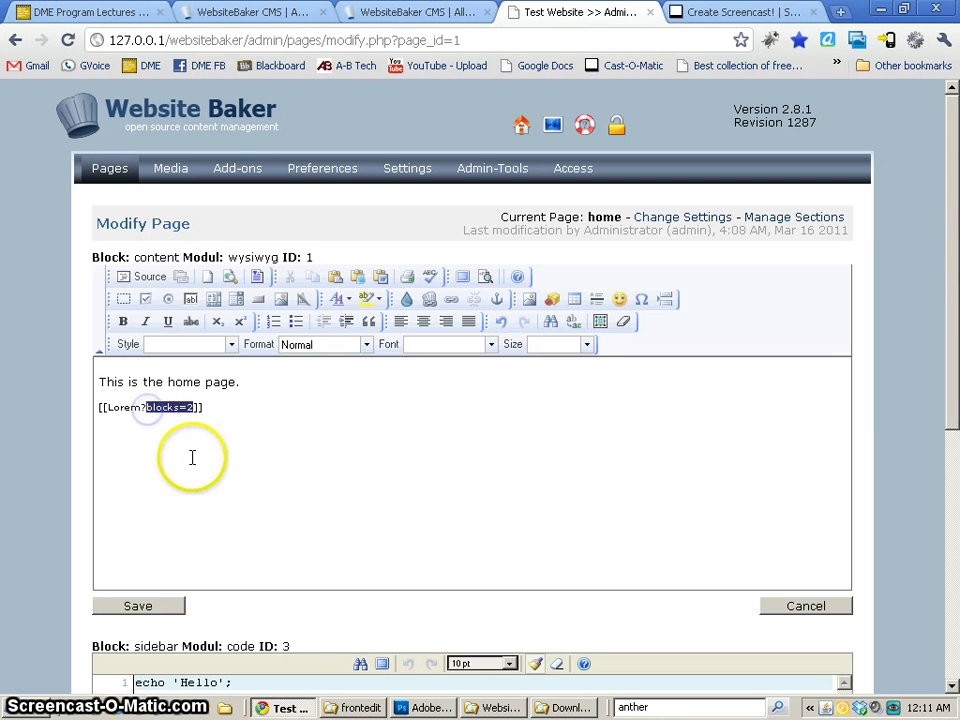
left_click(135, 606)
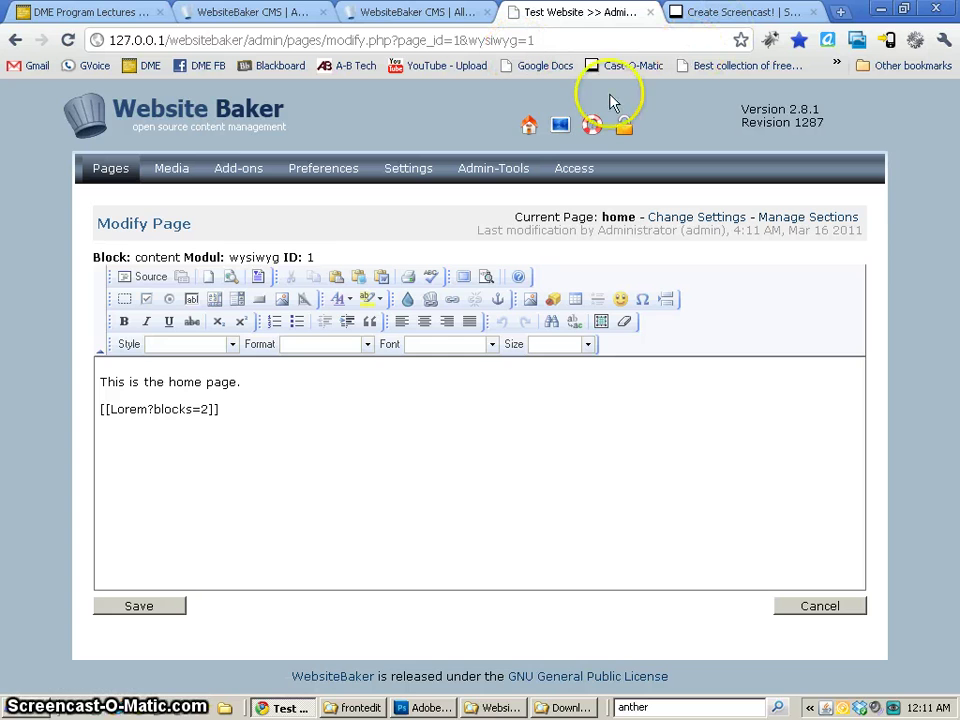
Step: View the published home page and check the placeholder paragraphs generated by the Lorem droplet
left_click(560, 124)
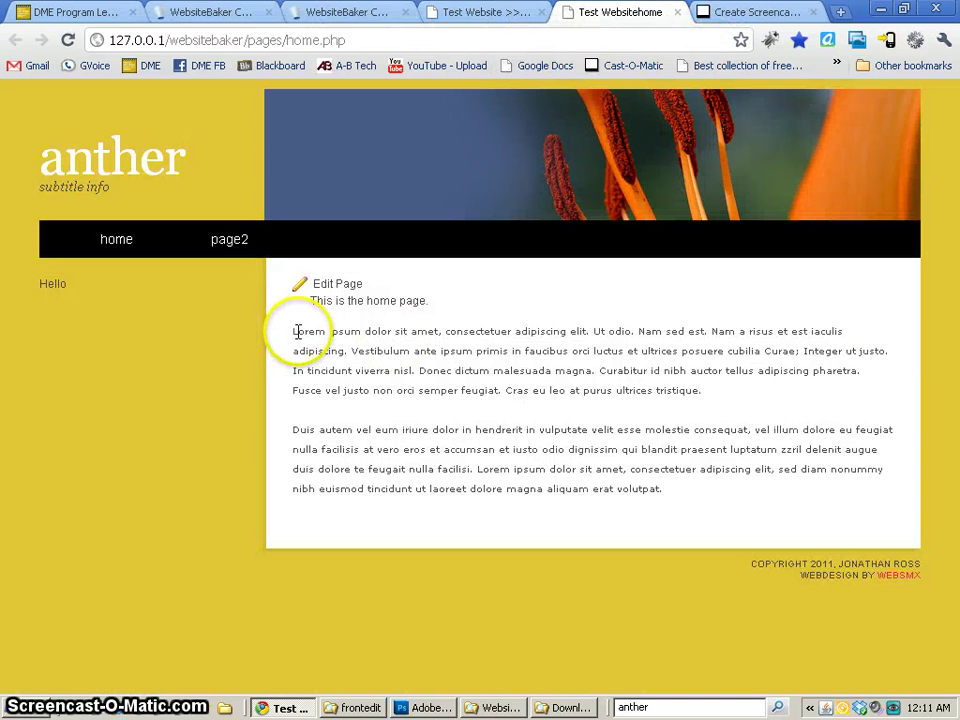
left_click_drag(294, 331, 697, 486)
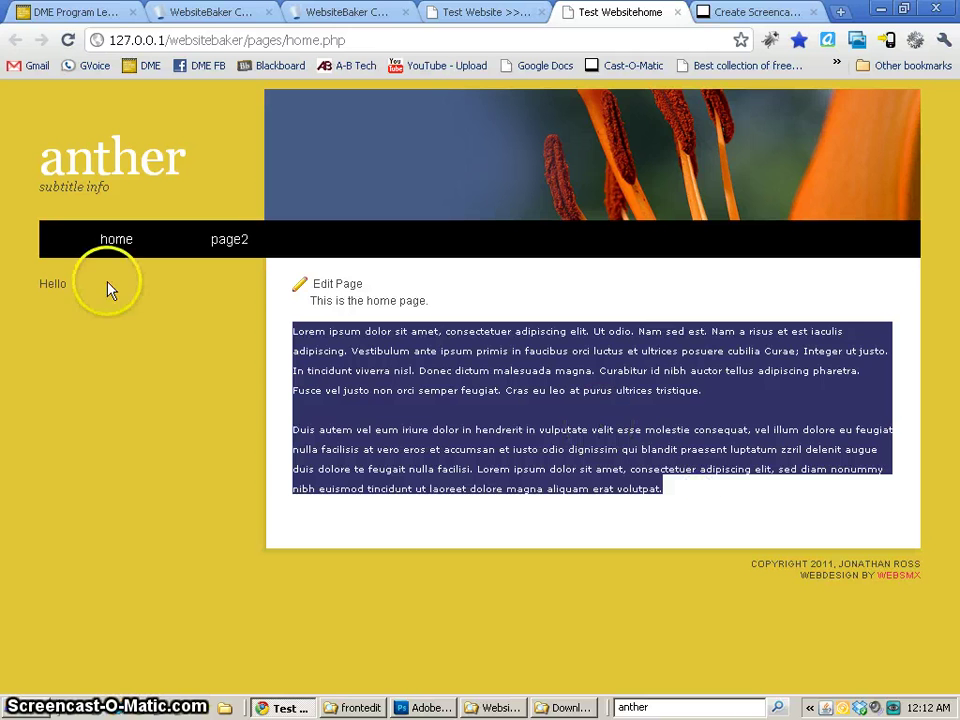
Step: Check the Lorem tag's HTML source in the home page content for leftover formatting and save the page
left_click(479, 16)
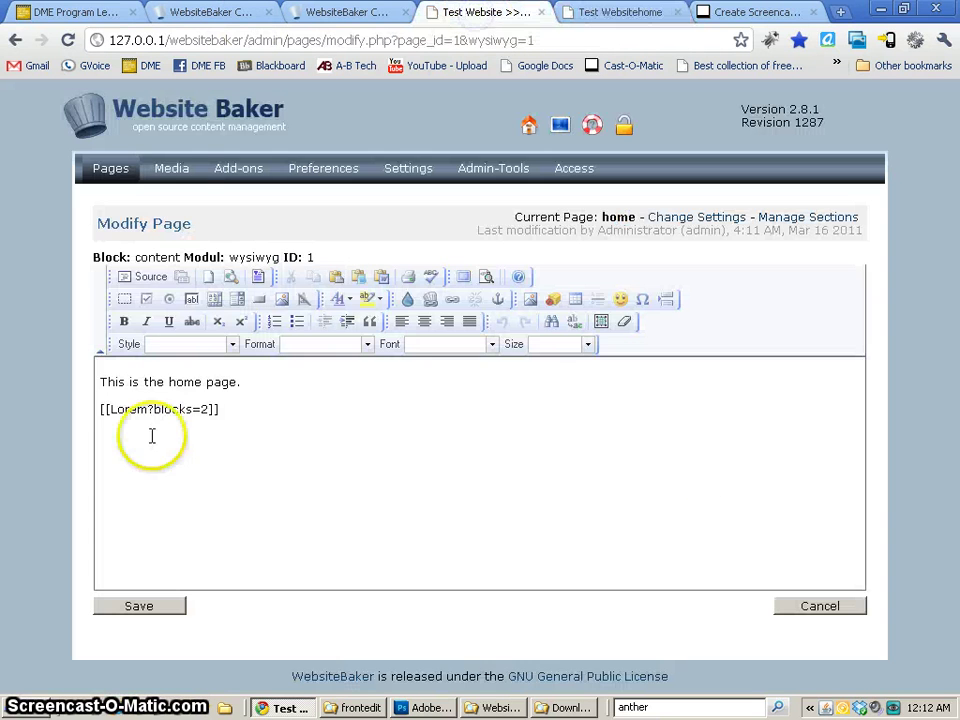
left_click(146, 278)
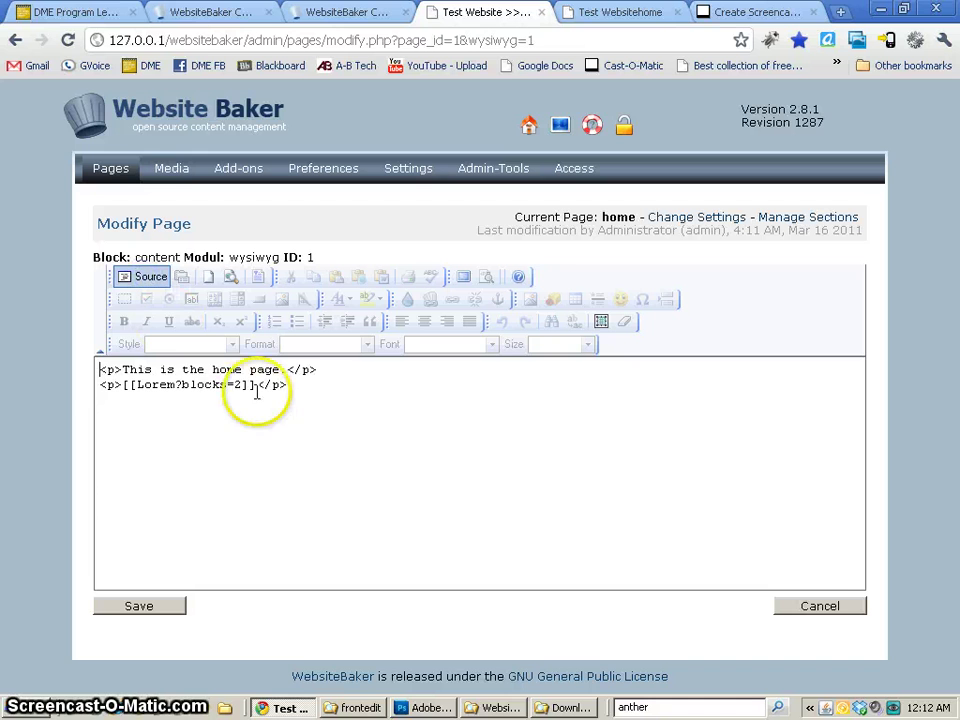
left_click_drag(288, 386, 94, 393)
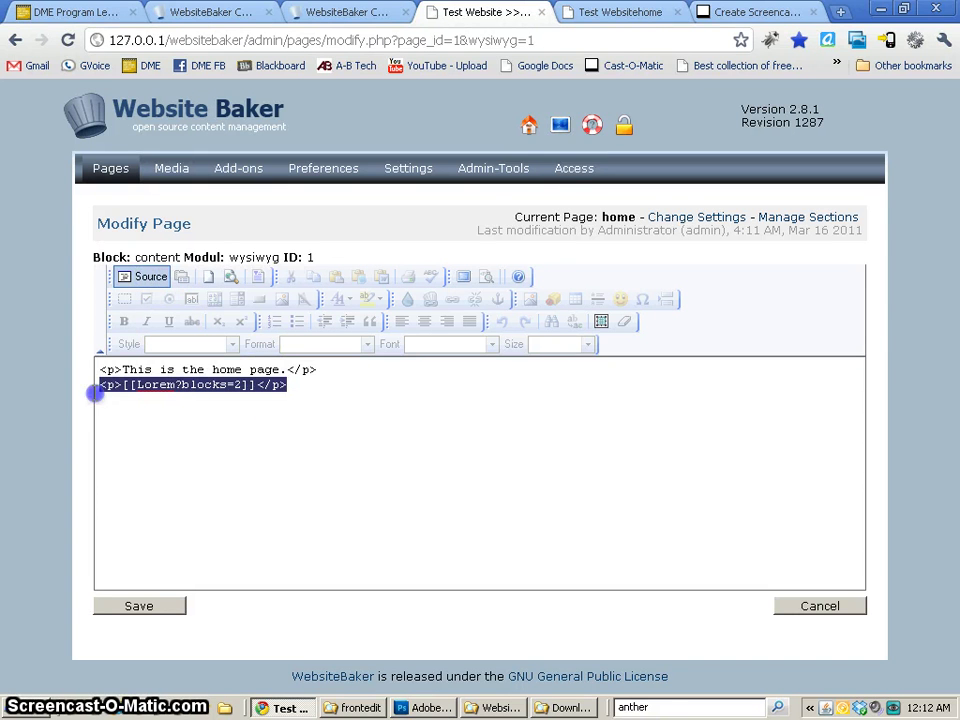
left_click(135, 277)
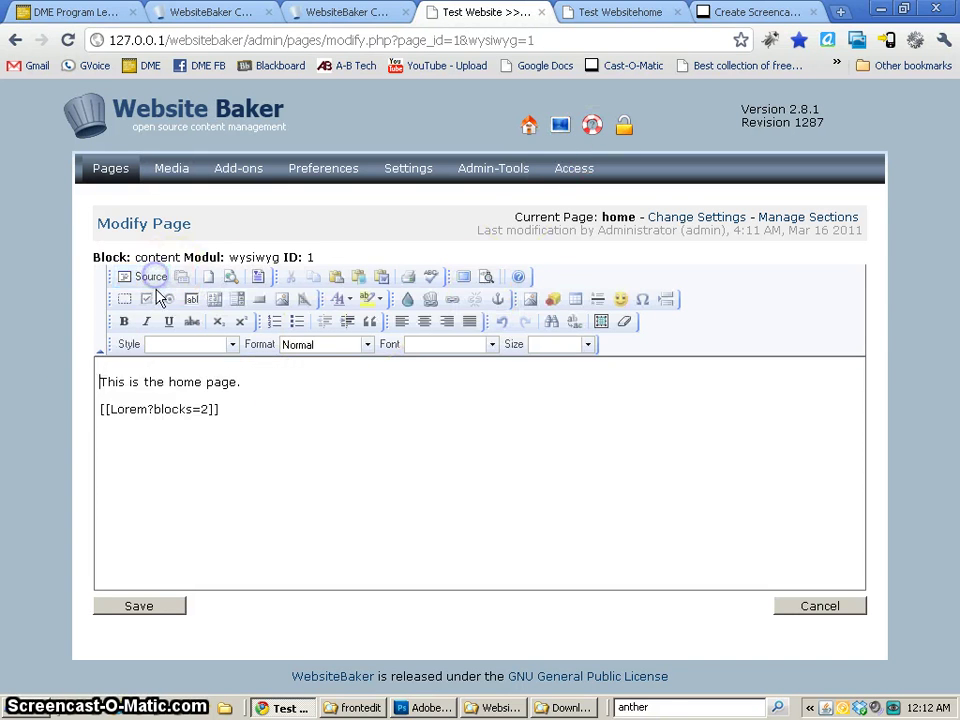
left_click(167, 604)
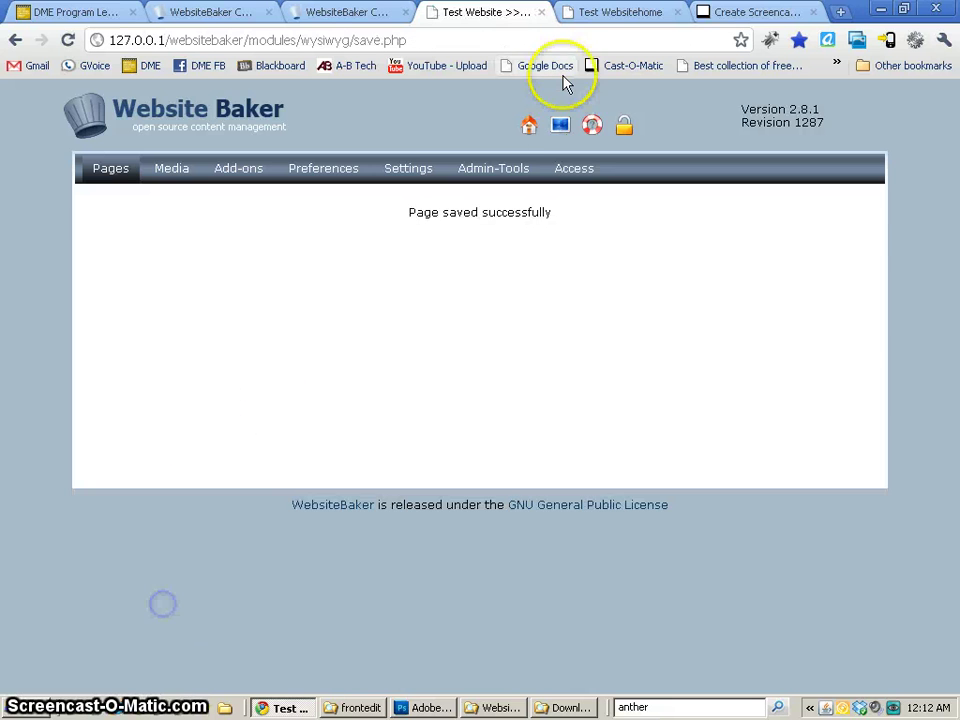
Step: Reload the published home page and check the font of the Lorem placeholder paragraphs
left_click(617, 14)
left_click(66, 40)
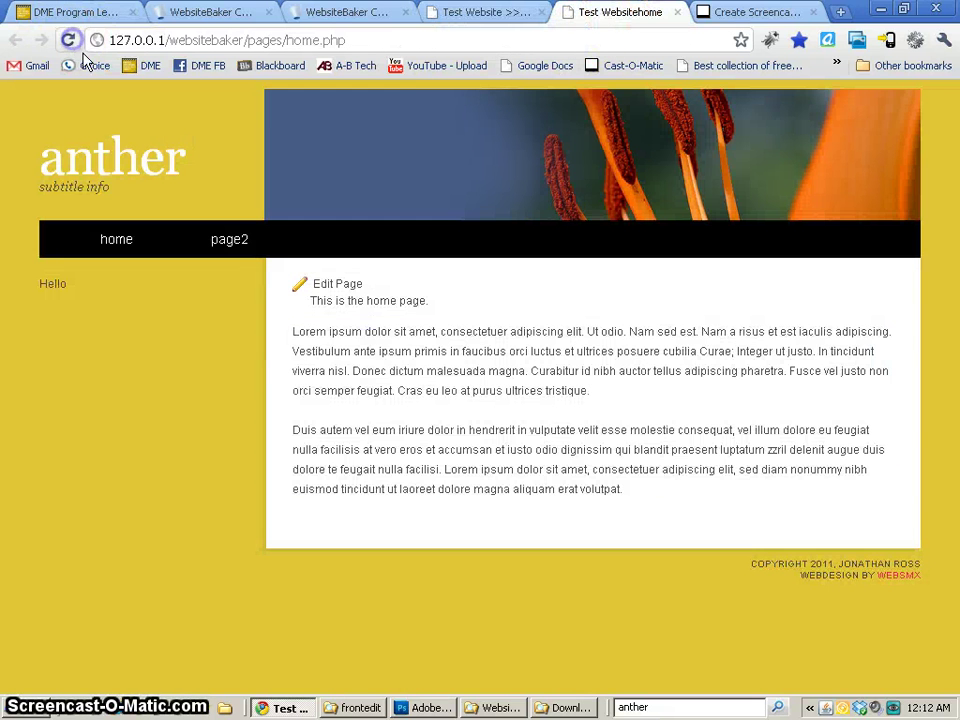
left_click_drag(292, 333, 663, 494)
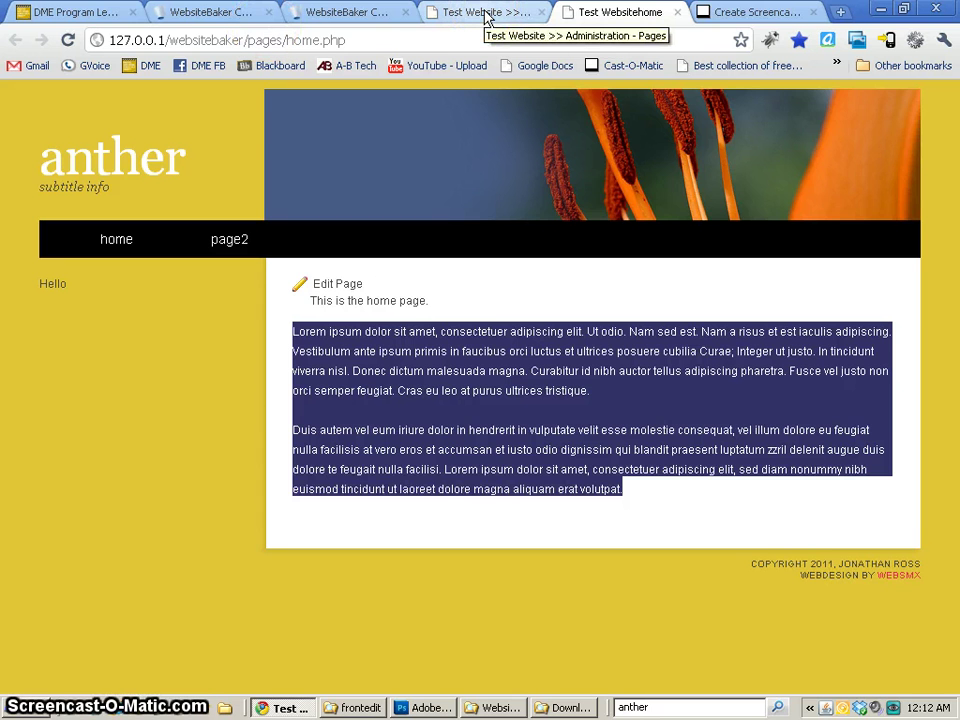
Step: Open the droplet list in the administration tools and copy the tag [[Lorem?blocks=6]] from the Lorem description
left_click(487, 12)
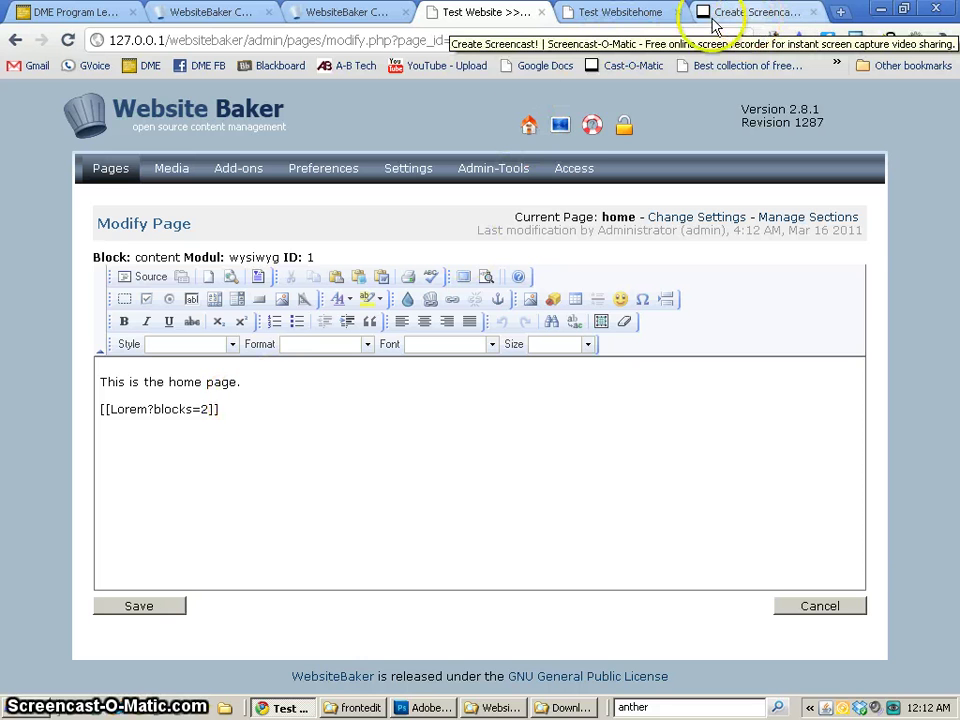
left_click(628, 14)
left_click(328, 288)
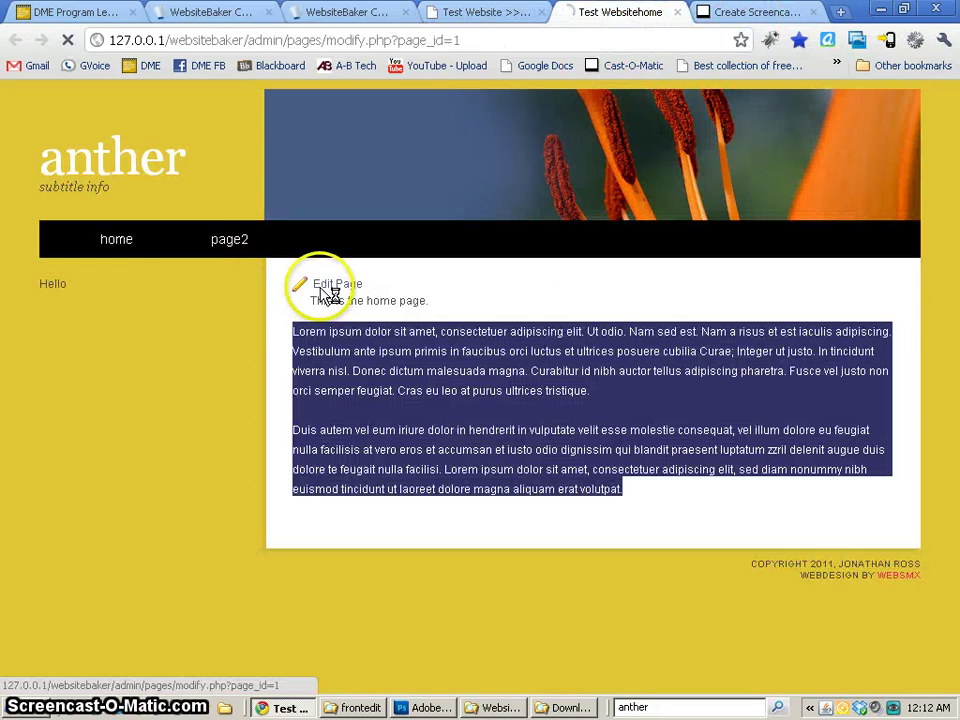
left_click(499, 171)
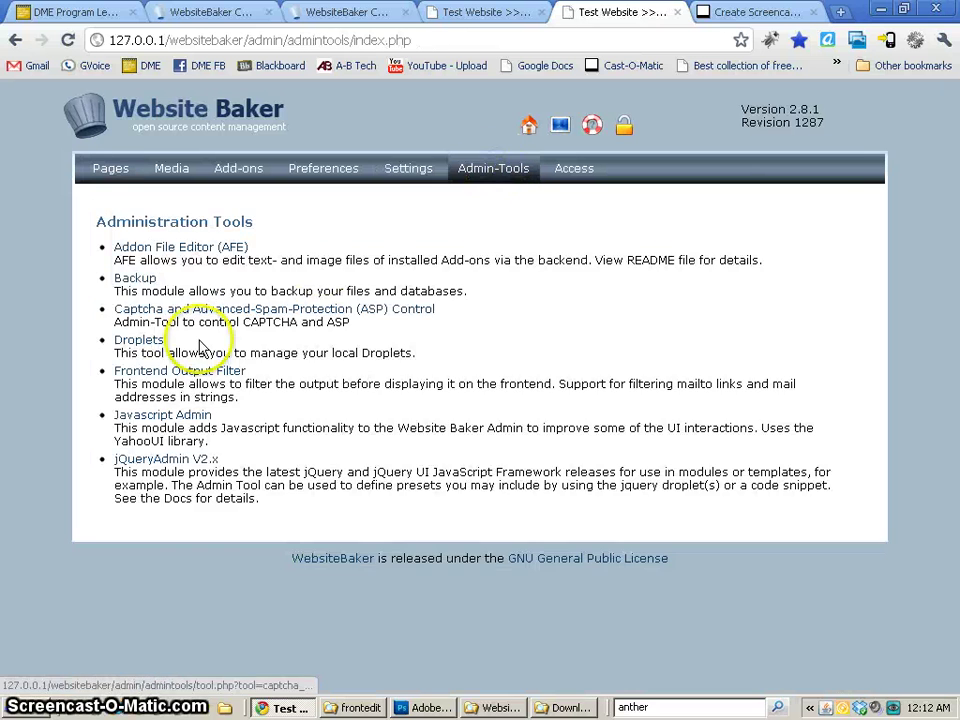
left_click(141, 340)
left_click_drag(546, 347, 424, 347)
key("ctrl+c")
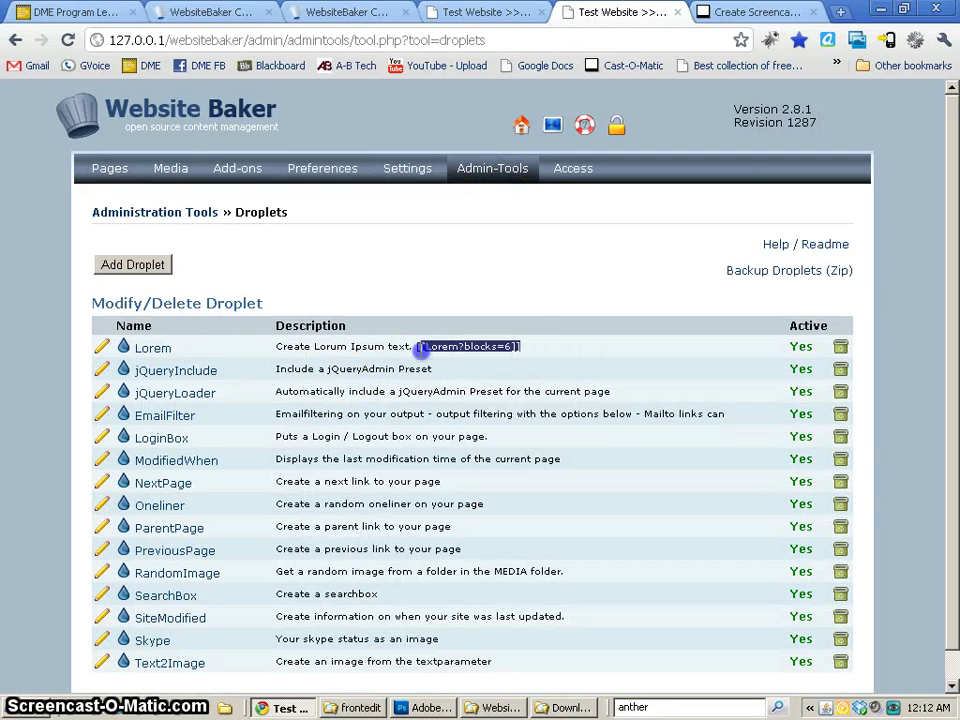
Step: Replace the Lorem tag in the home page content with the copied [[Lorem?blocks=6]]
left_click(350, 12)
left_click(455, 12)
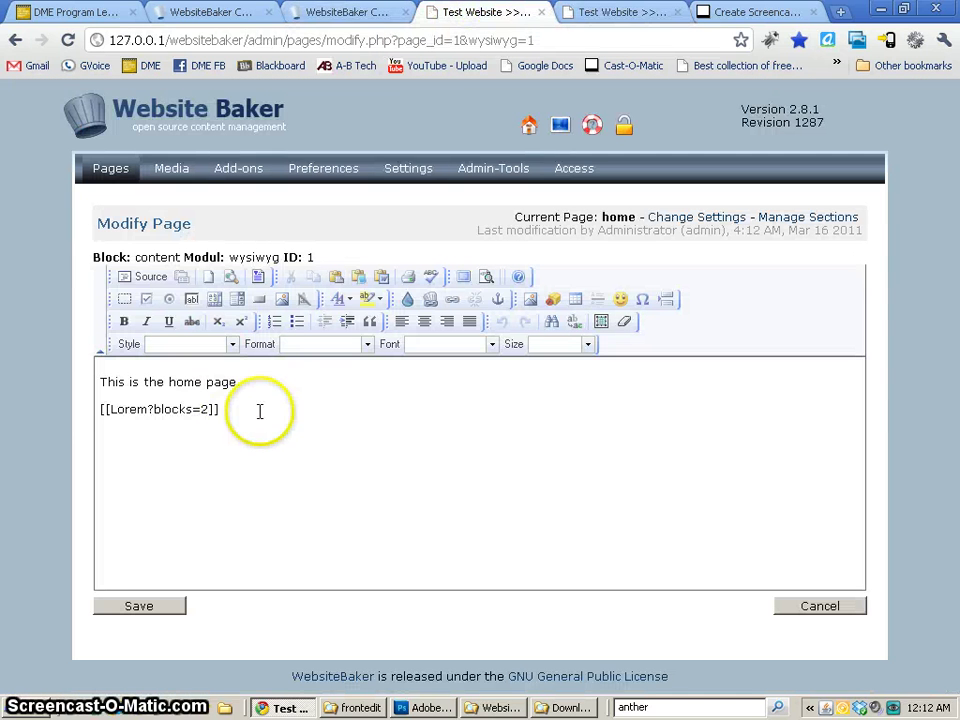
left_click_drag(236, 413, 51, 420)
key("ctrl+v")
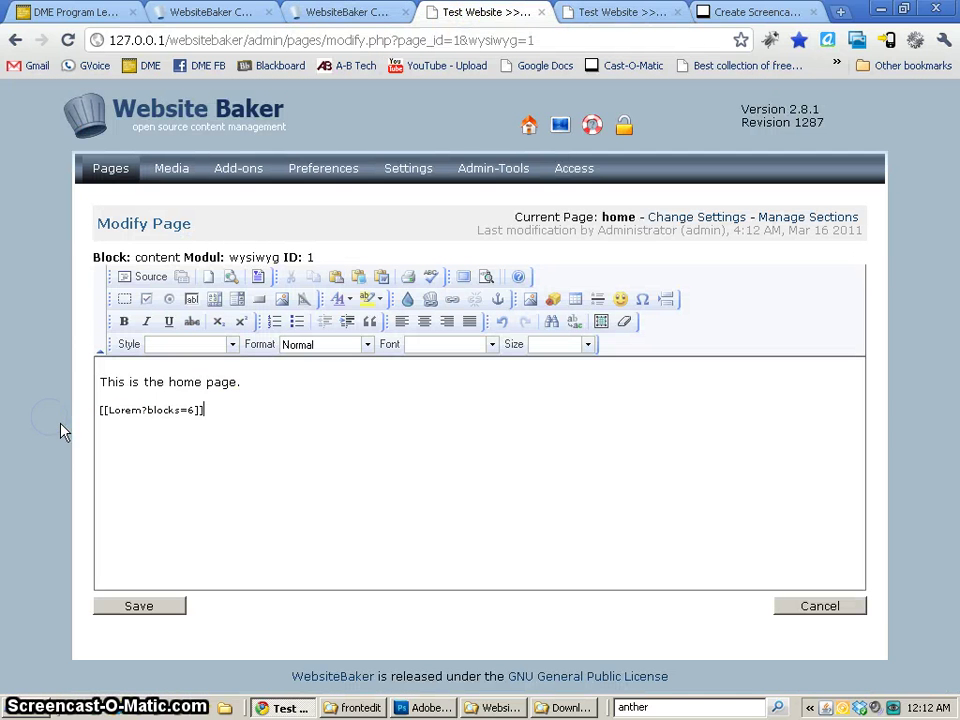
Step: Switch the home page content between HTML source and visual view to clear the pasted span formatting around the Lorem tag
left_click(140, 277)
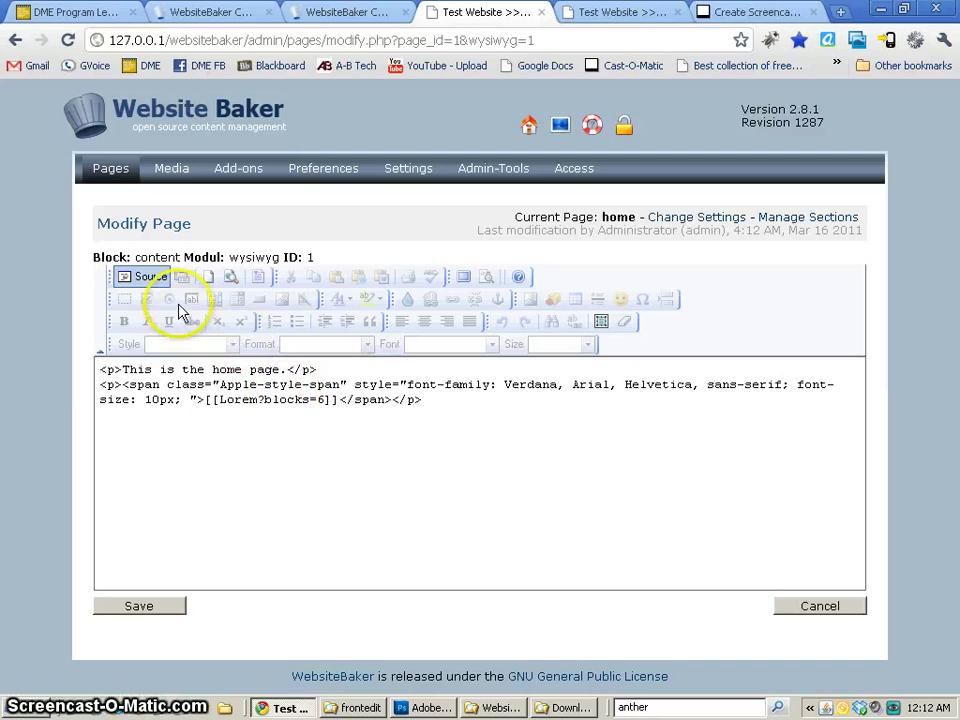
left_click(145, 276)
left_click(150, 278)
left_click(155, 283)
left_click(155, 283)
left_click(155, 283)
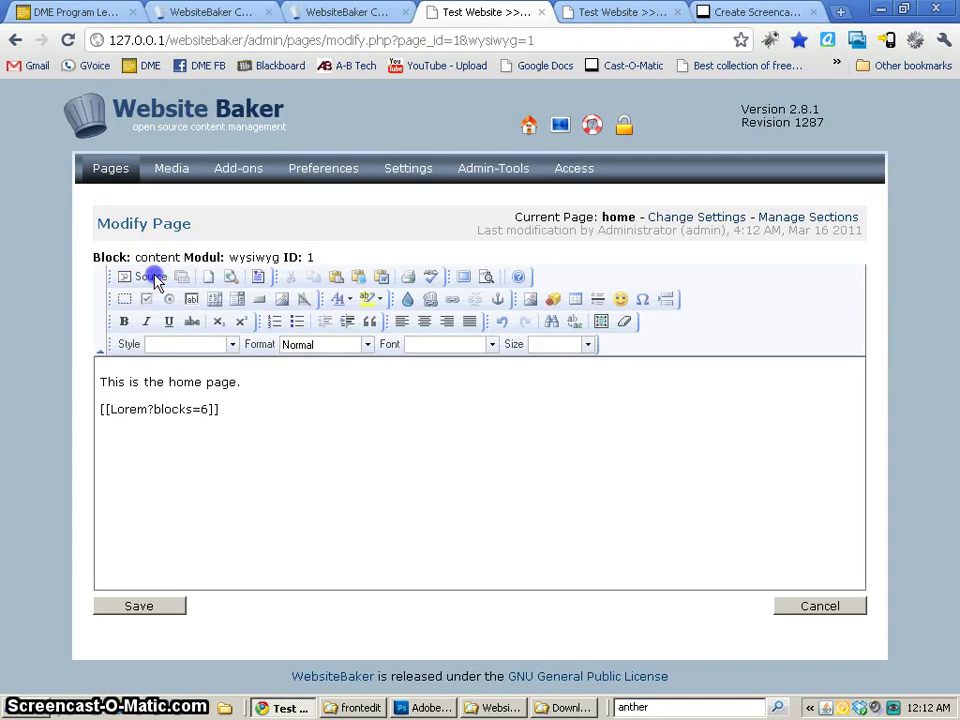
left_click(155, 283)
left_click(155, 283)
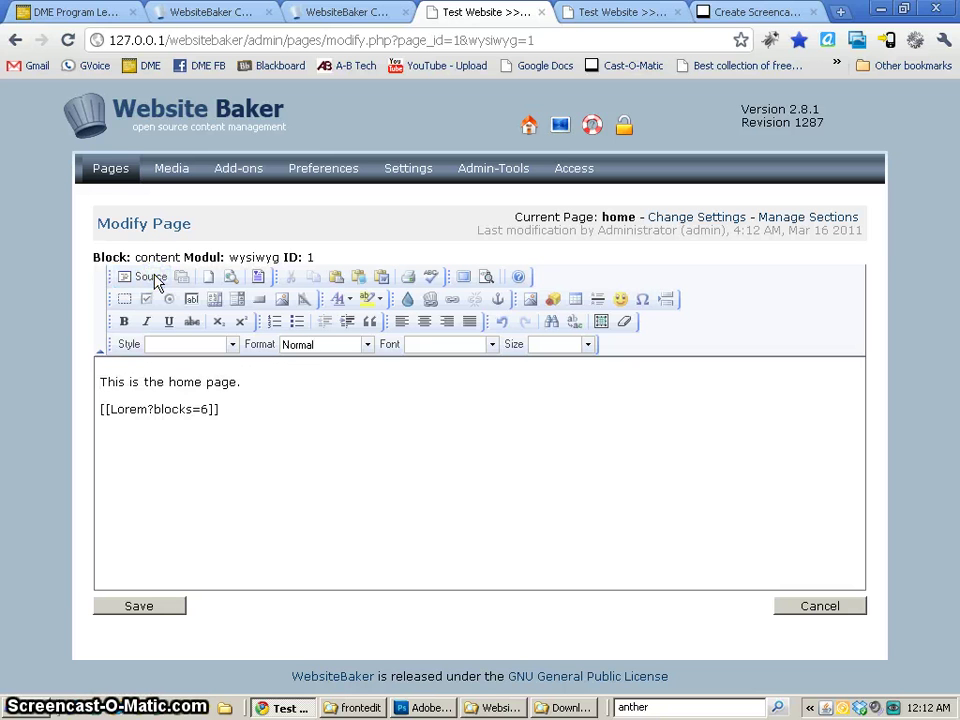
Step: Remove the formatting from all the home page text and save the page
left_click_drag(343, 439, 39, 356)
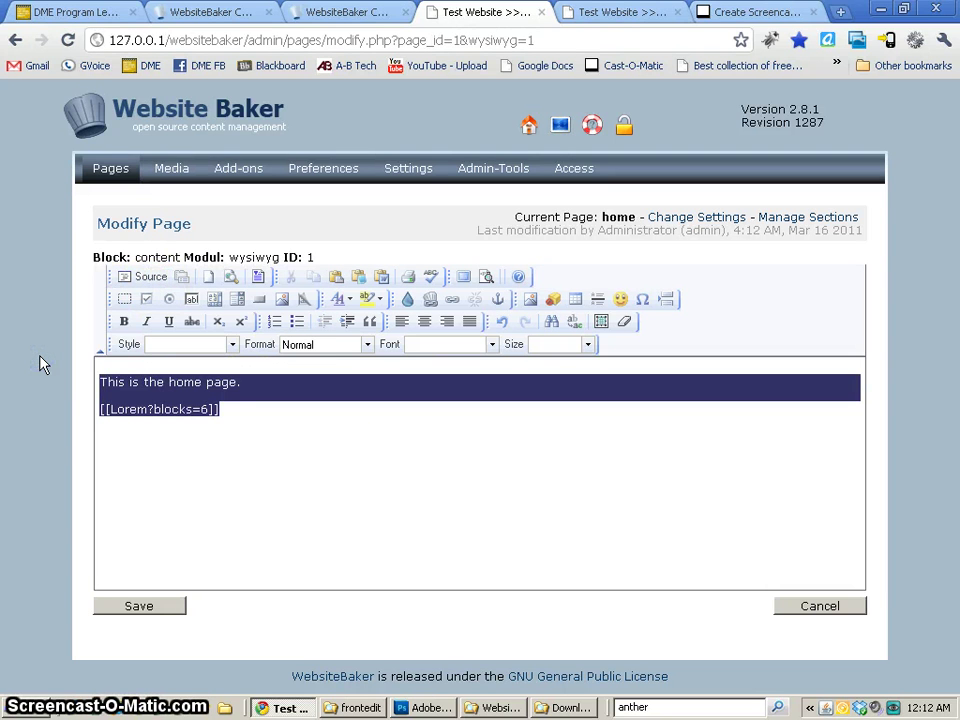
left_click(624, 322)
left_click(124, 609)
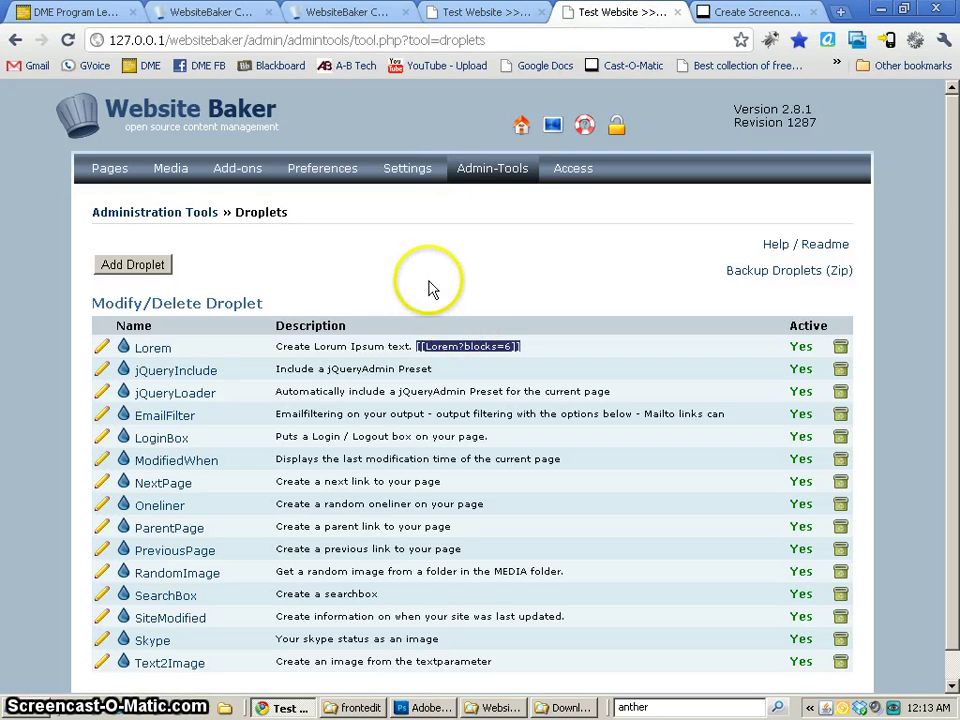
Step: Add a new droplet from the droplet list and name it back
left_click(429, 287)
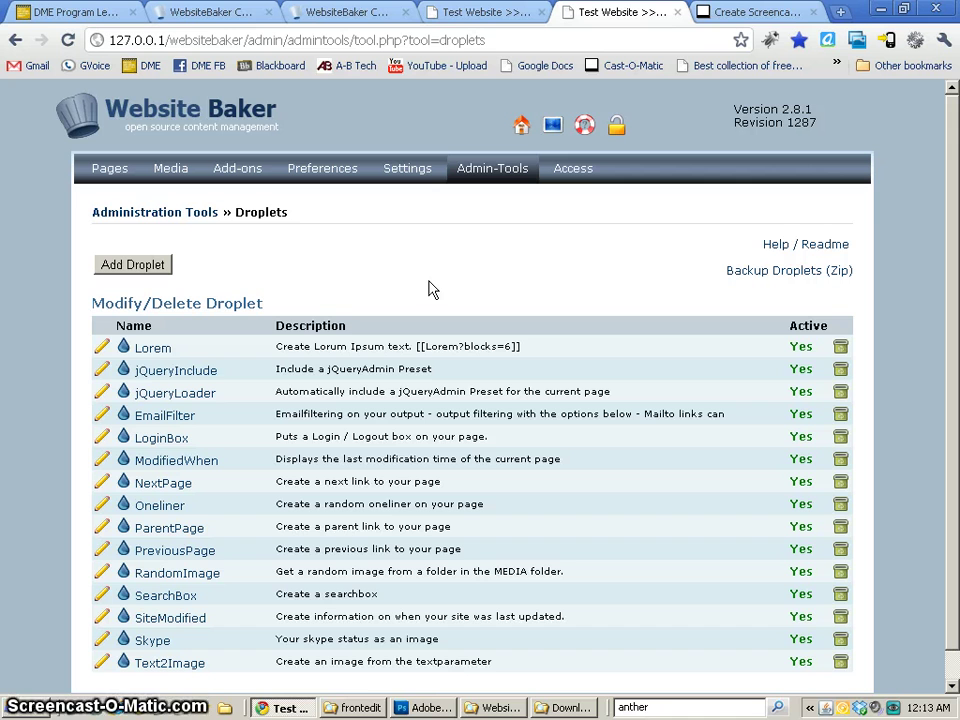
left_click(128, 268)
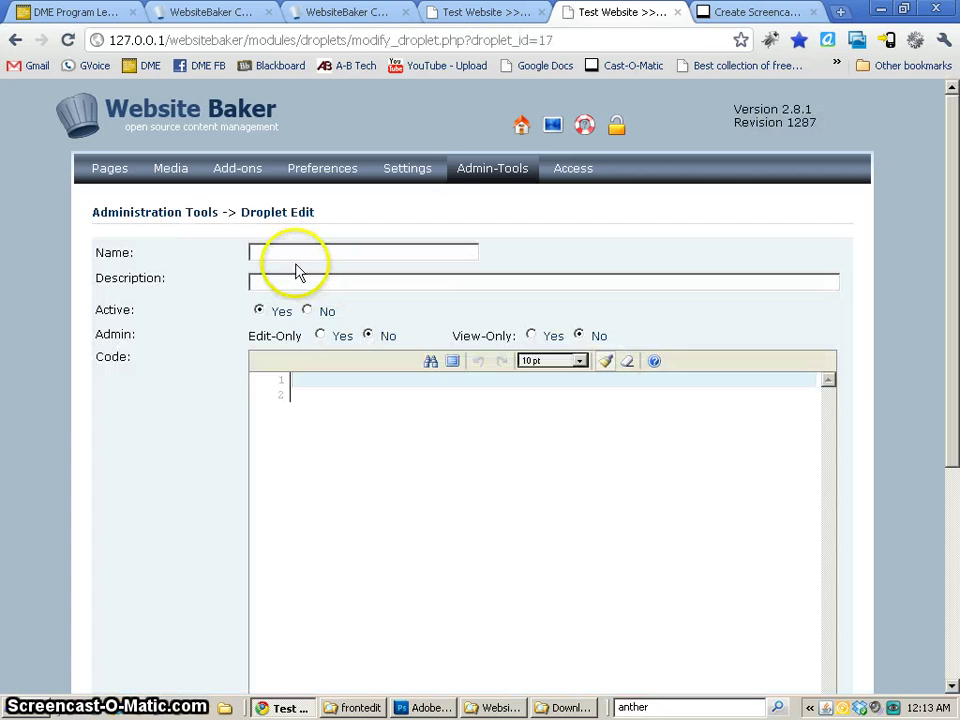
left_click(295, 254)
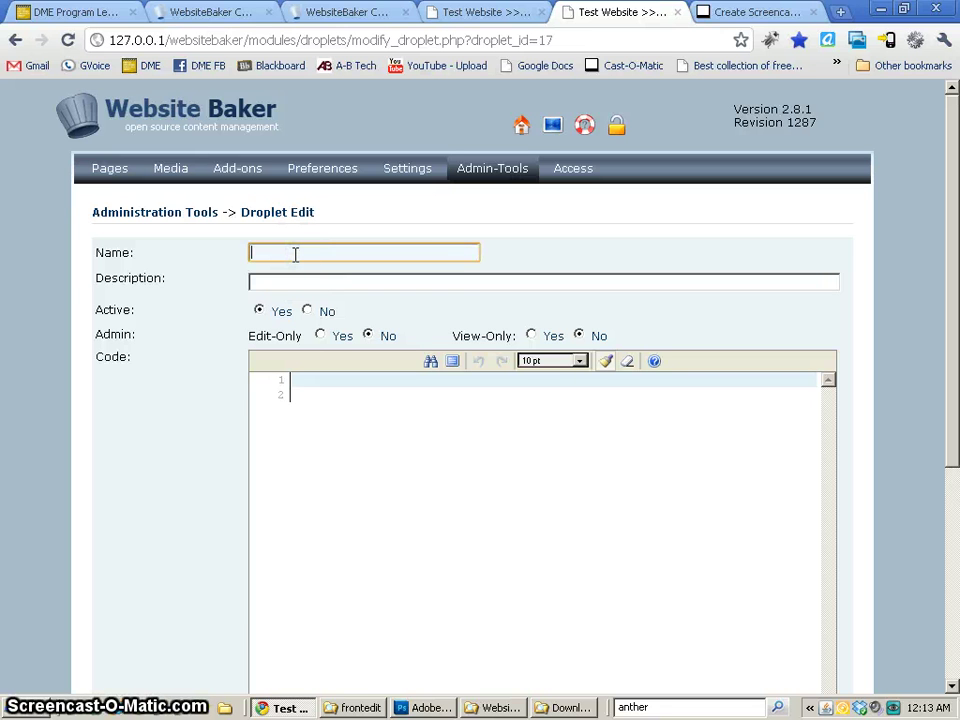
type("b")
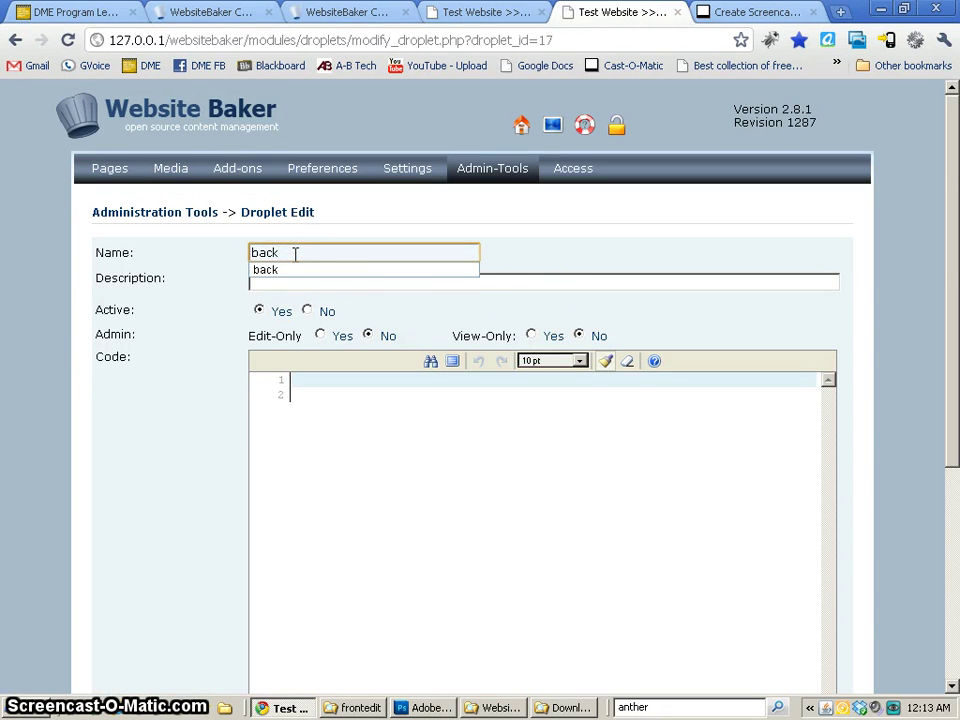
type("ack")
Step: Enter [[back]] as the new droplet's description
left_click(551, 280)
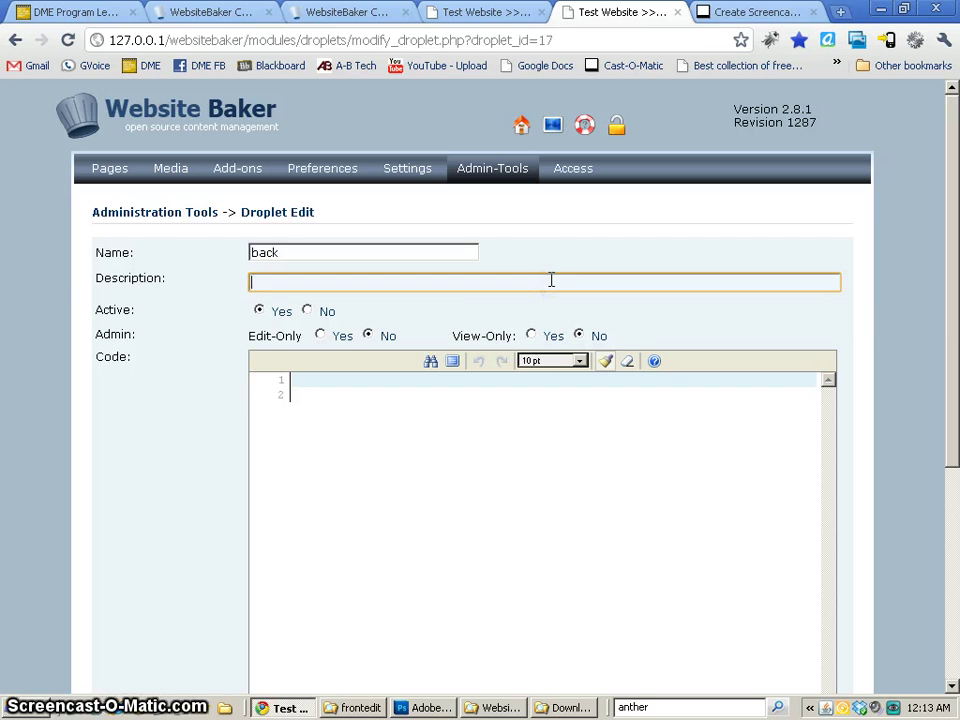
type("[[")
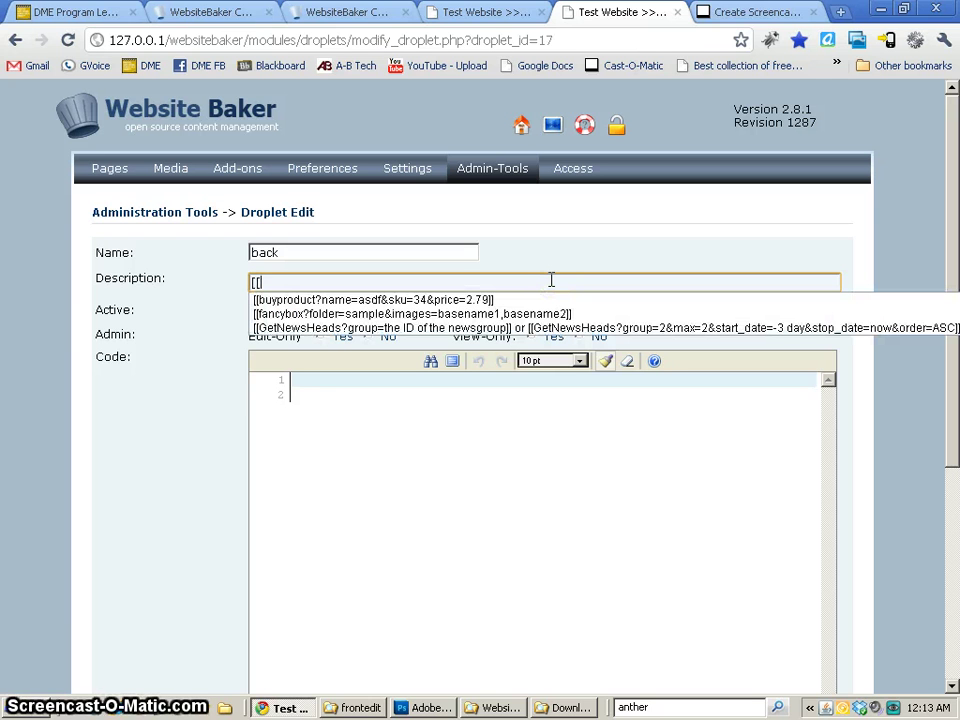
type("bac")
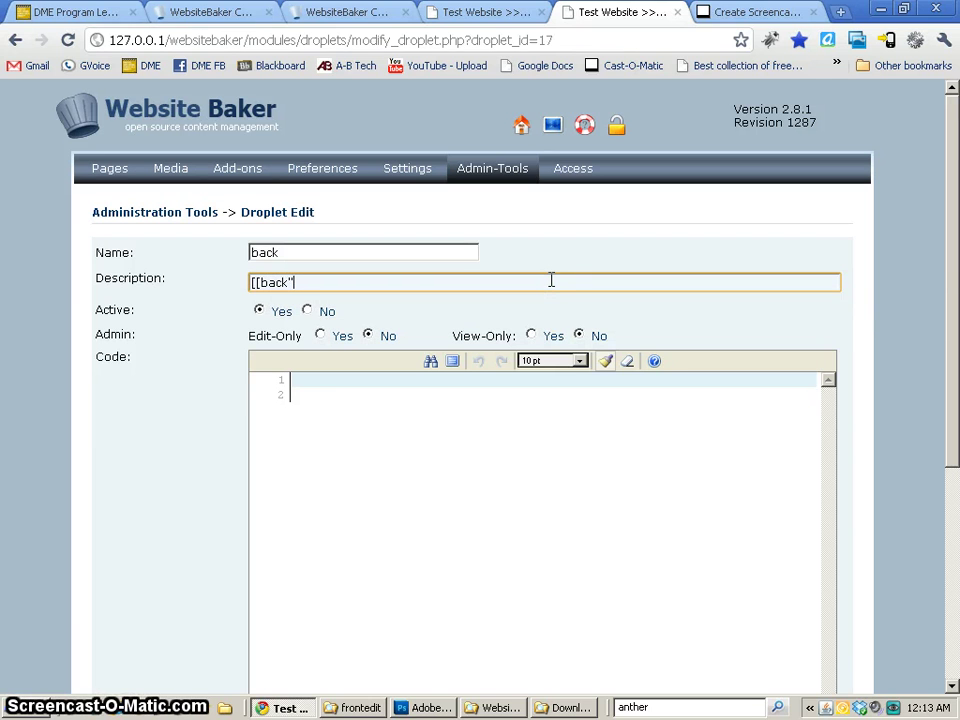
type("k\"")
key("BackSpace")
type("]]")
Step: Open the Back droplet under Navigation in the official library on the WebsiteBaker modules site and copy its droplet code
left_click(487, 14)
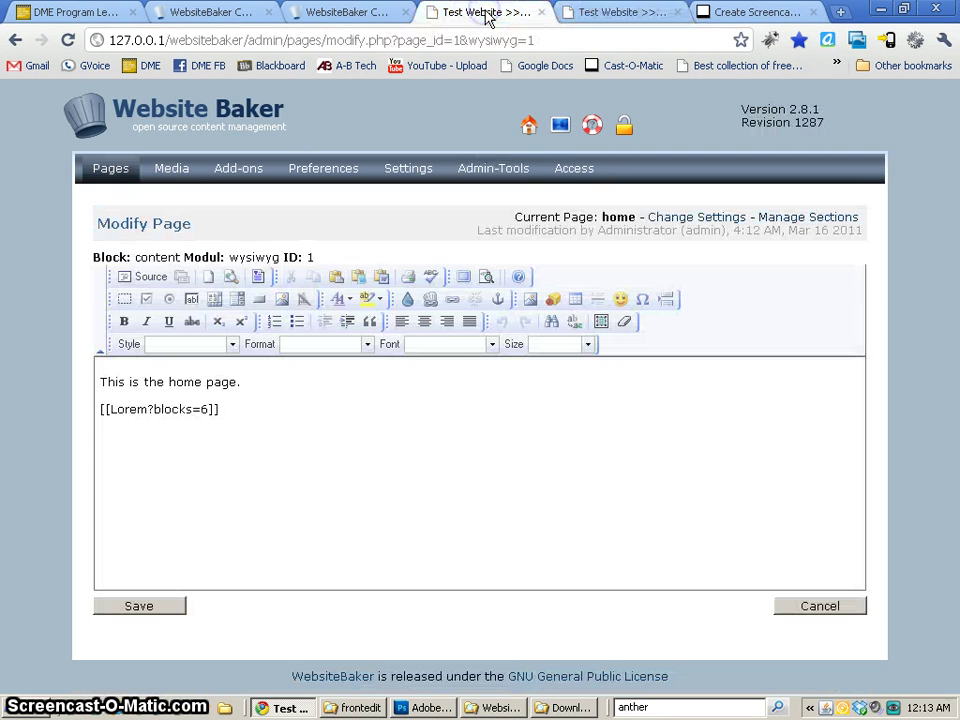
left_click(320, 12)
scroll(437, 213, "up", 3)
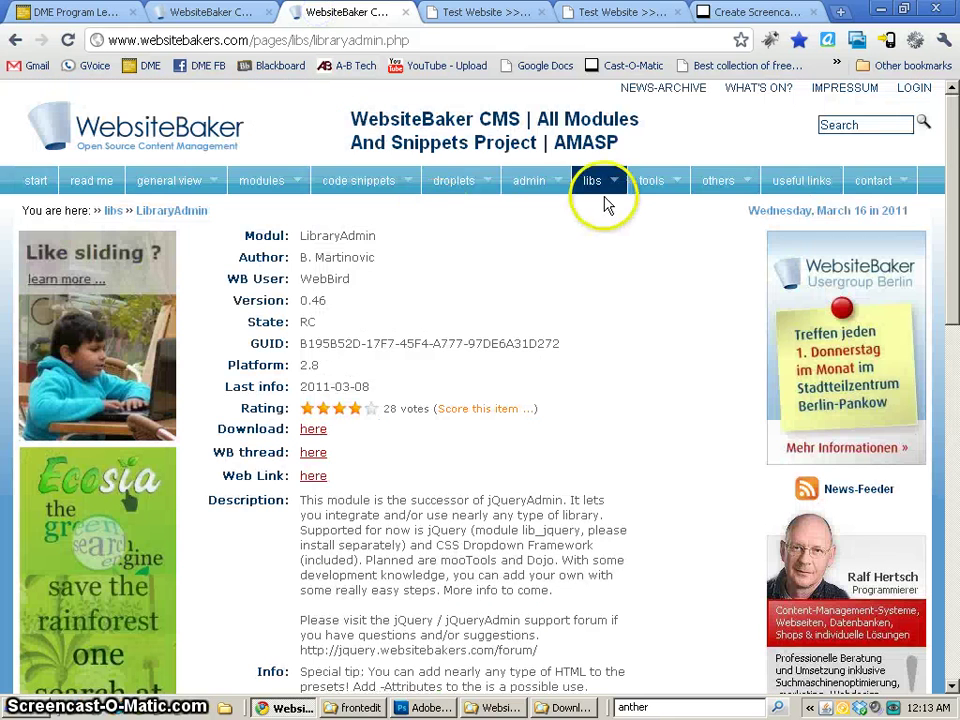
mouse_move(462, 181)
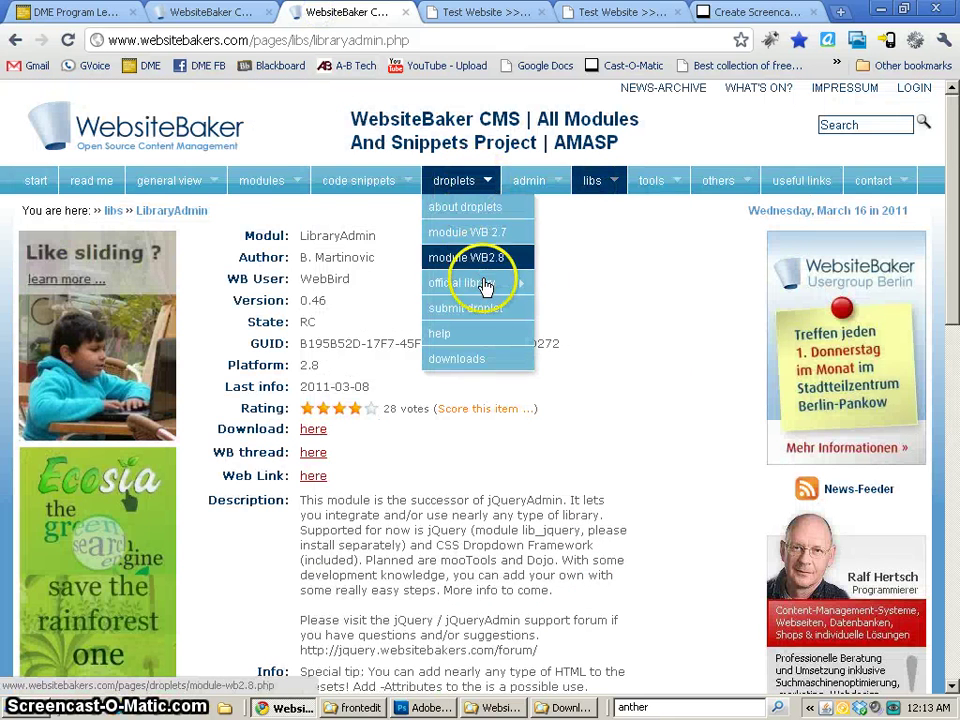
mouse_move(489, 290)
mouse_move(625, 292)
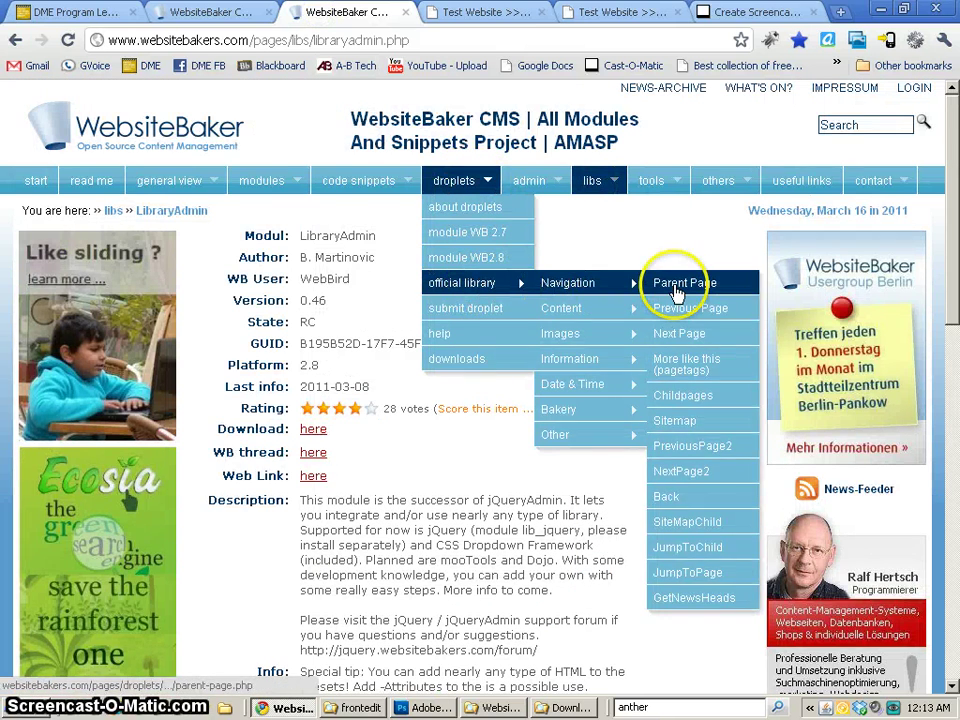
left_click(686, 497)
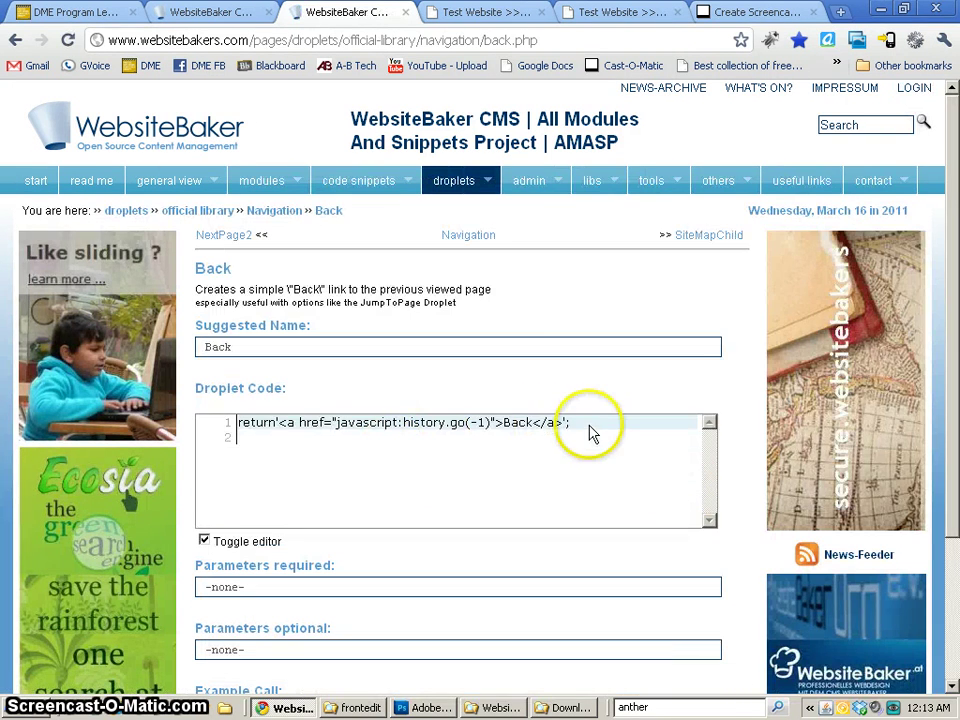
left_click_drag(585, 428, 238, 428)
key("ctrl+c")
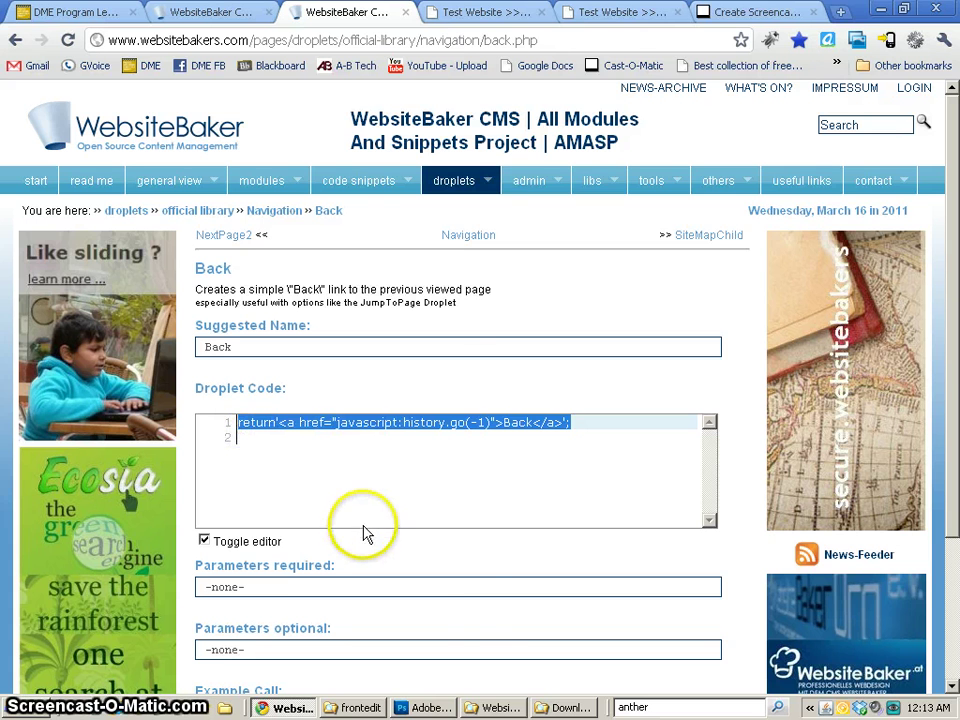
Step: Paste the copied code return'<a href="javascript:history.go(-1)">Back</a>'; into the code of the back droplet
left_click(622, 14)
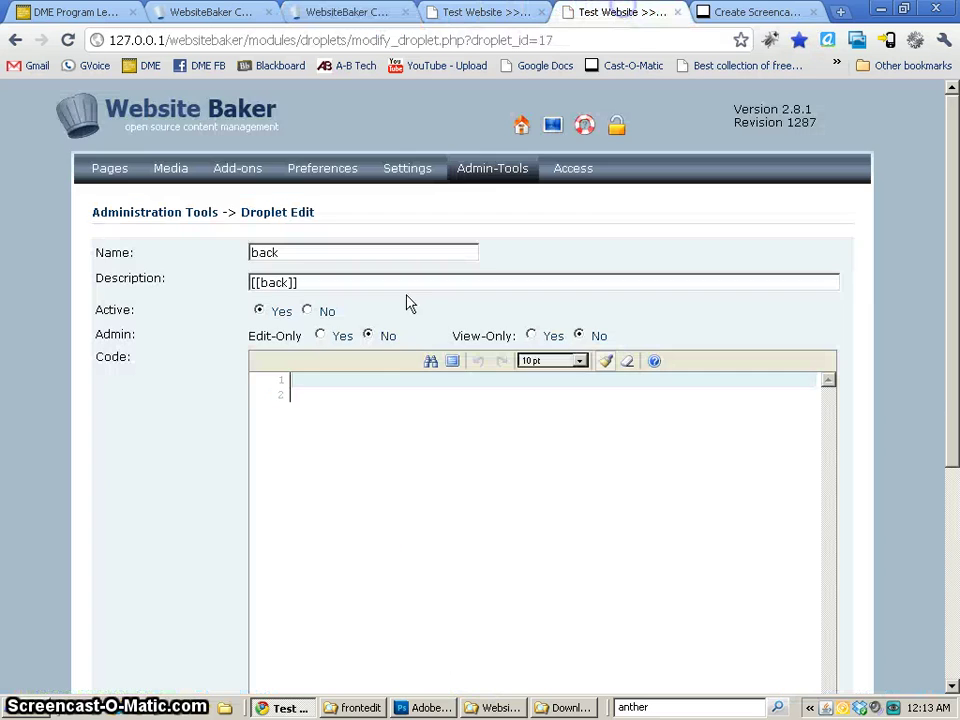
left_click(349, 388)
key("ctrl+v")
Step: Enter a comment starting with "go" for the back droplet and review its name, description and code
scroll(437, 418, "down", 3)
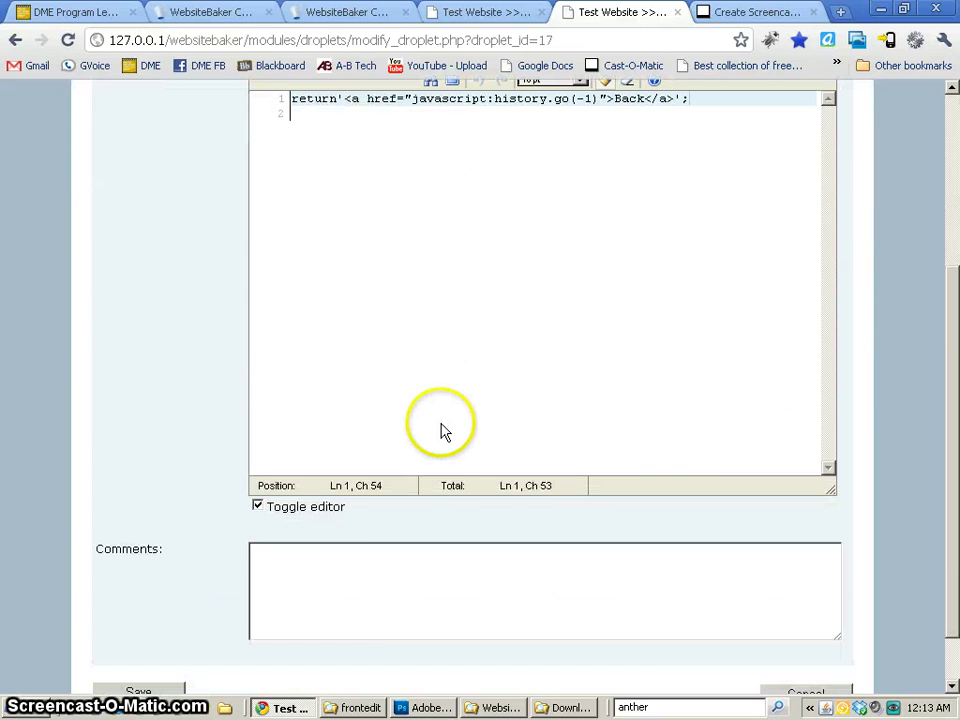
left_click(351, 563)
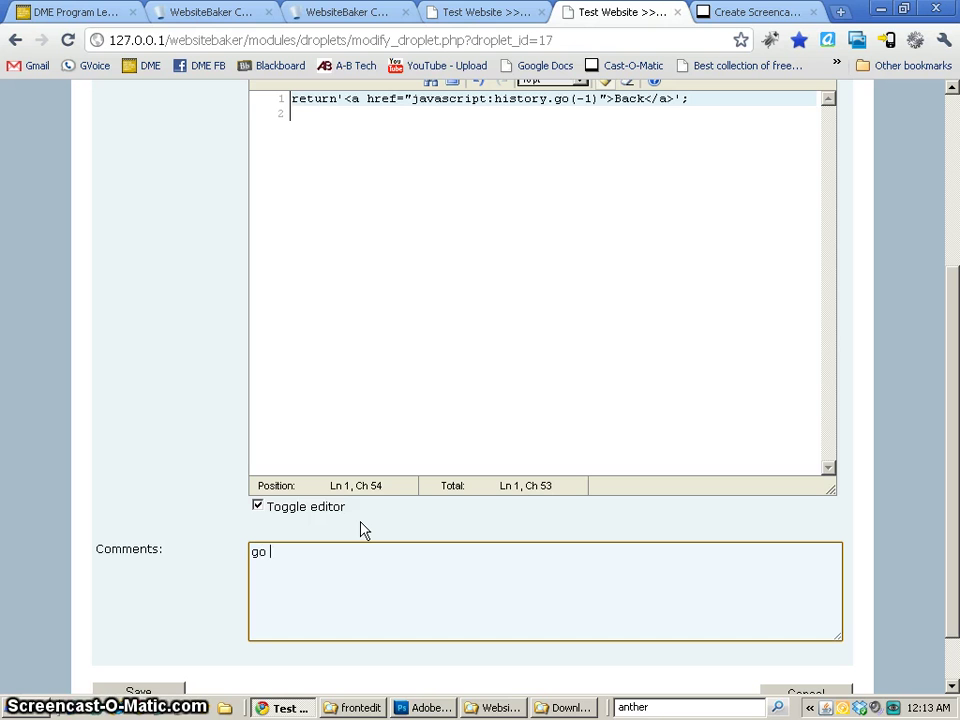
left_click(429, 380)
scroll(476, 441, "up", 3)
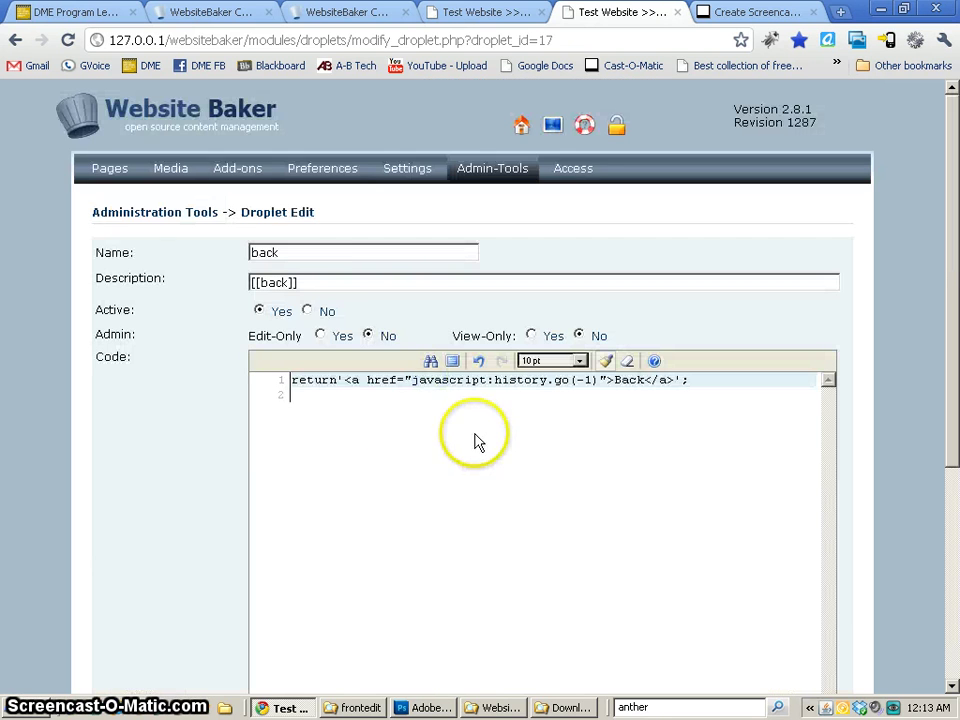
Step: Set the back droplet's description to "go back to the previous page - [[back]]" and save the droplet
left_click(330, 279)
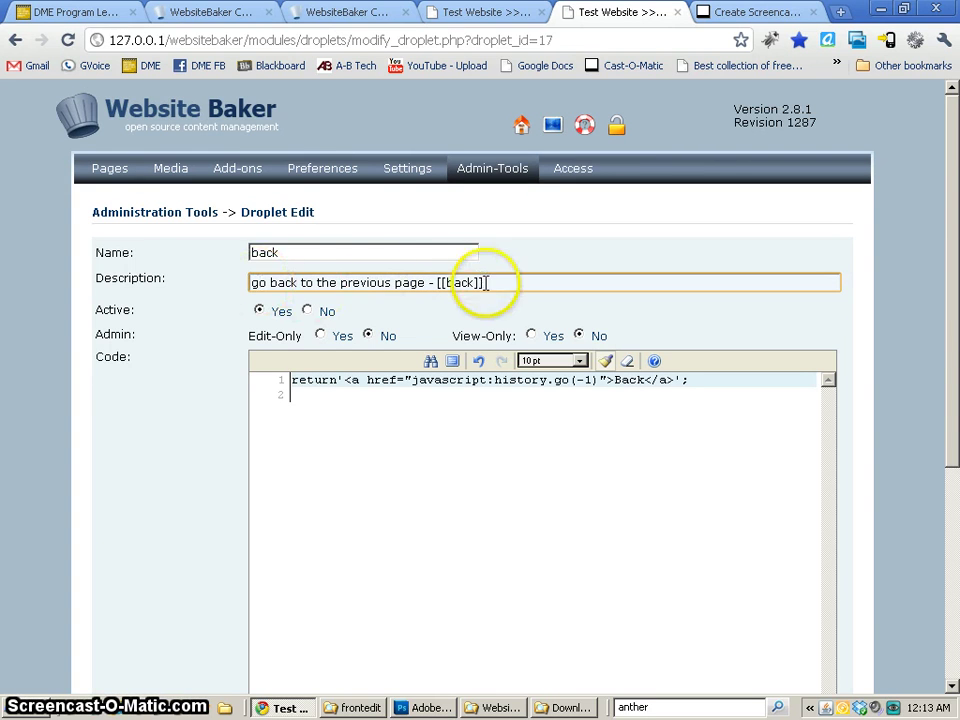
left_click_drag(485, 283, 431, 283)
scroll(371, 514, "down", 5)
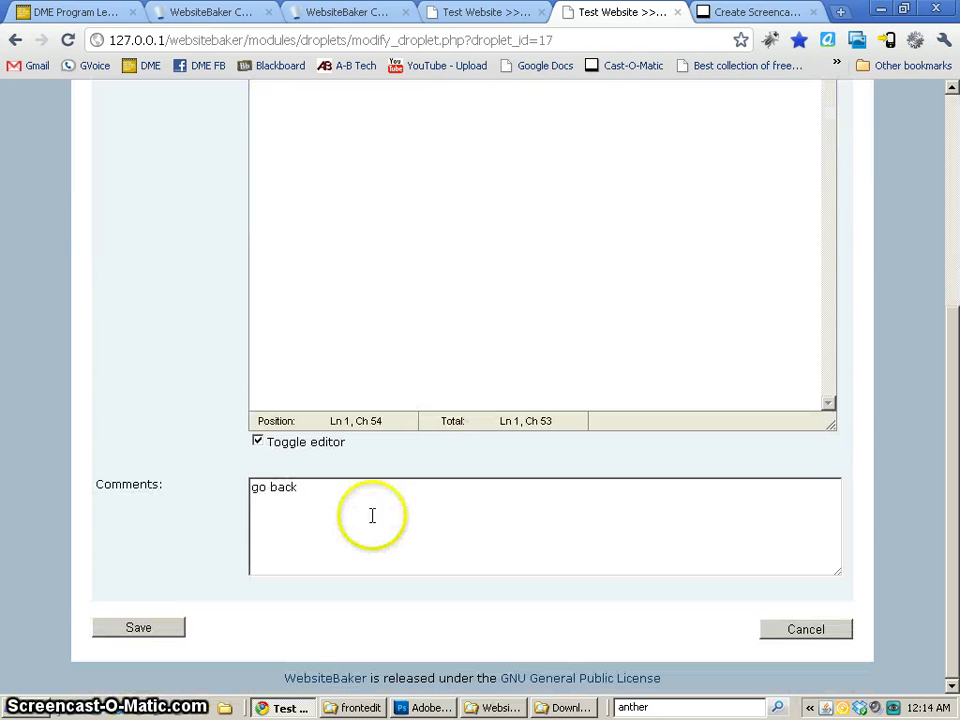
left_click(124, 626)
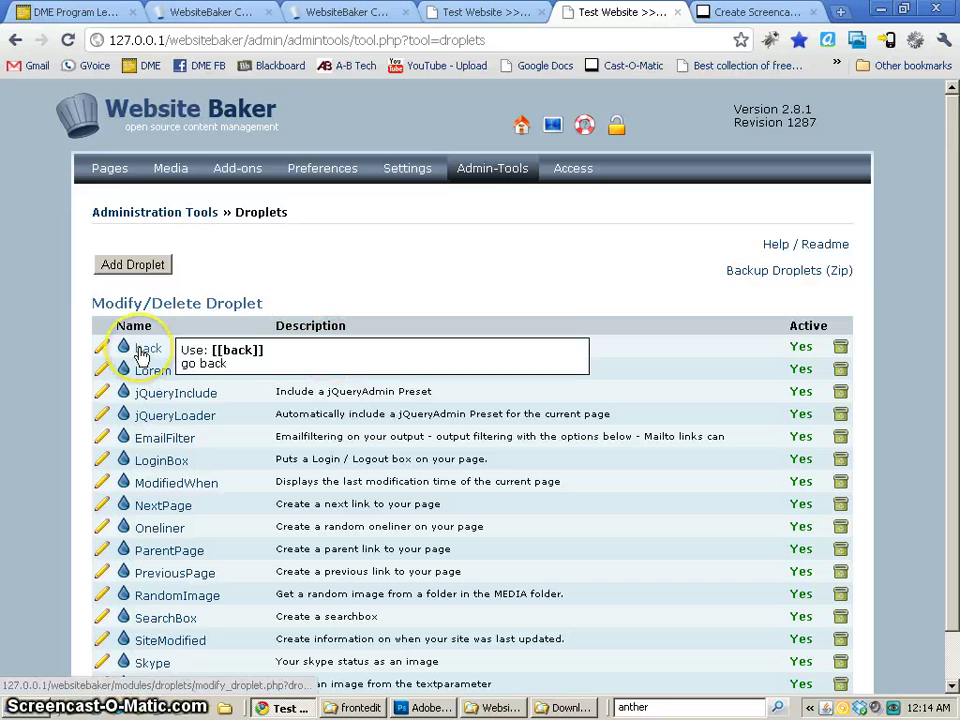
Step: Reopen the back droplet, delete the opening single quote before <a in its code, and save it
left_click(141, 356)
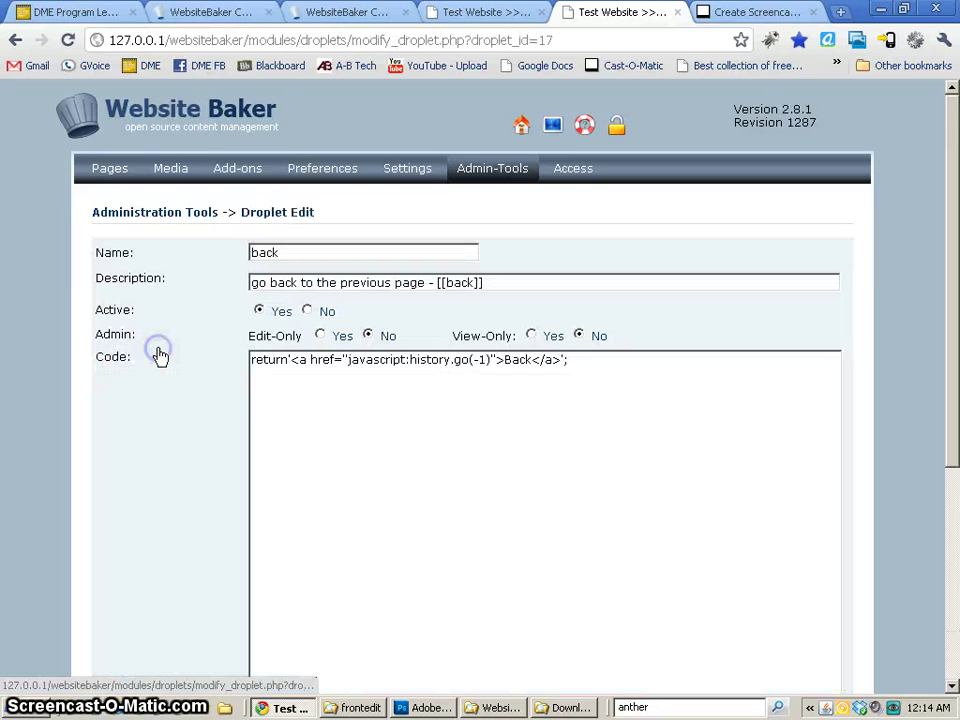
left_click(340, 381)
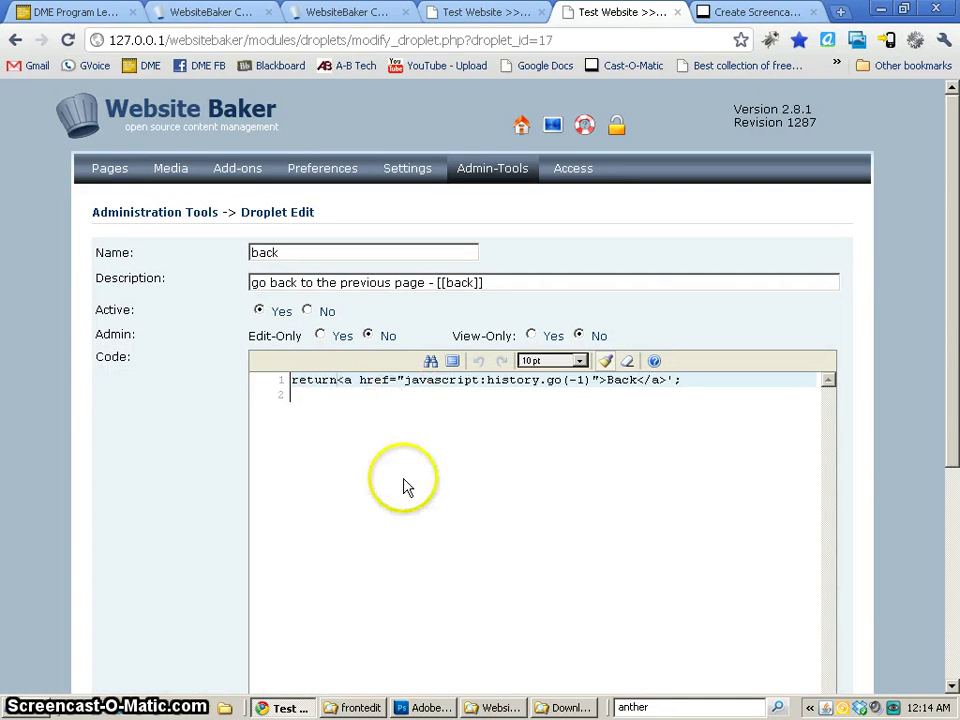
scroll(446, 540, "down", 5)
left_click(139, 629)
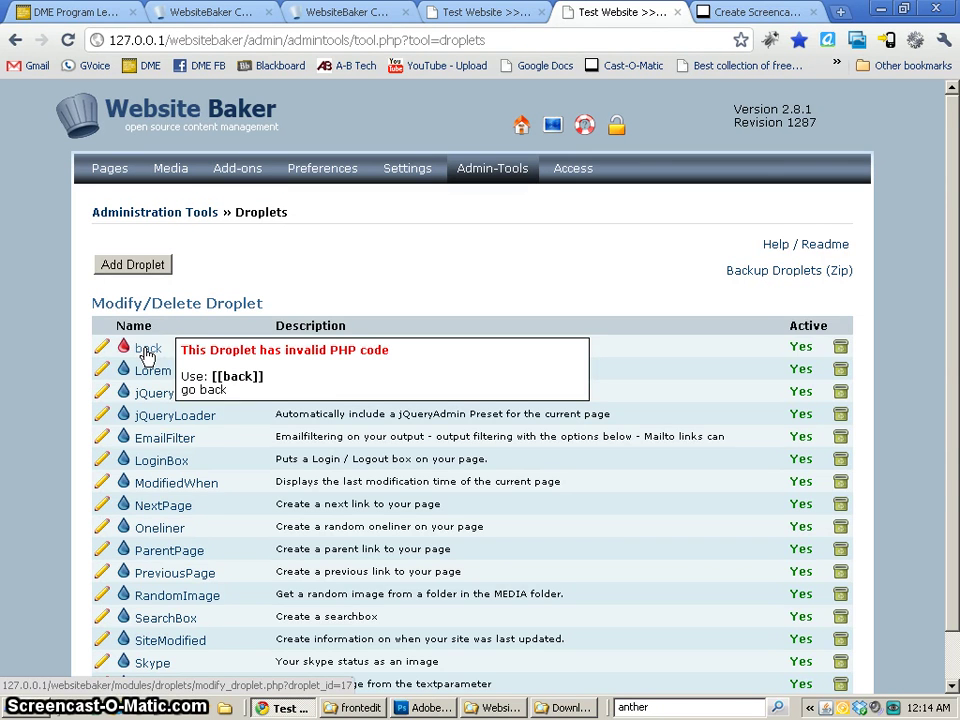
Step: Reopen the back droplet, try the single quote after return, remove it again, and save the code without it
left_click(147, 352)
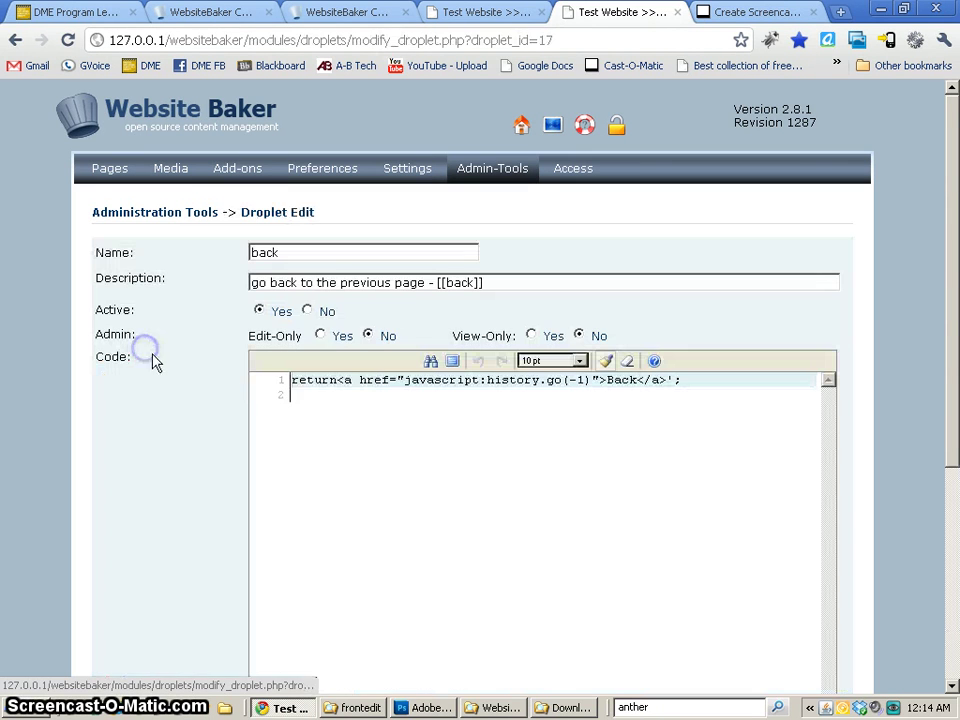
left_click(337, 380)
type("'")
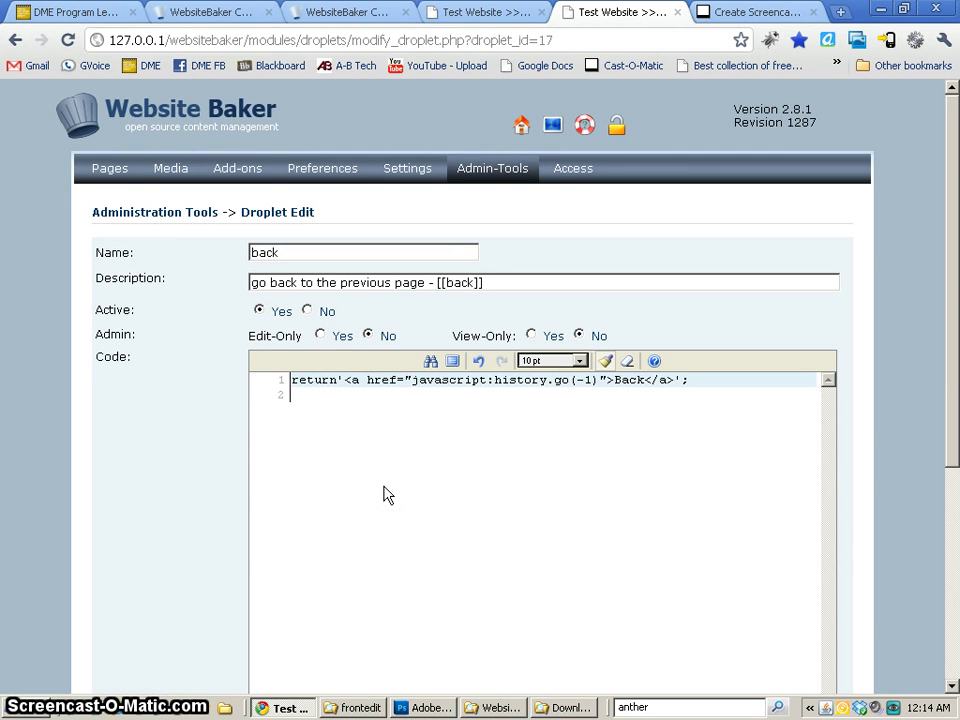
key("BackSpace")
scroll(384, 495, "down", 5)
left_click(135, 622)
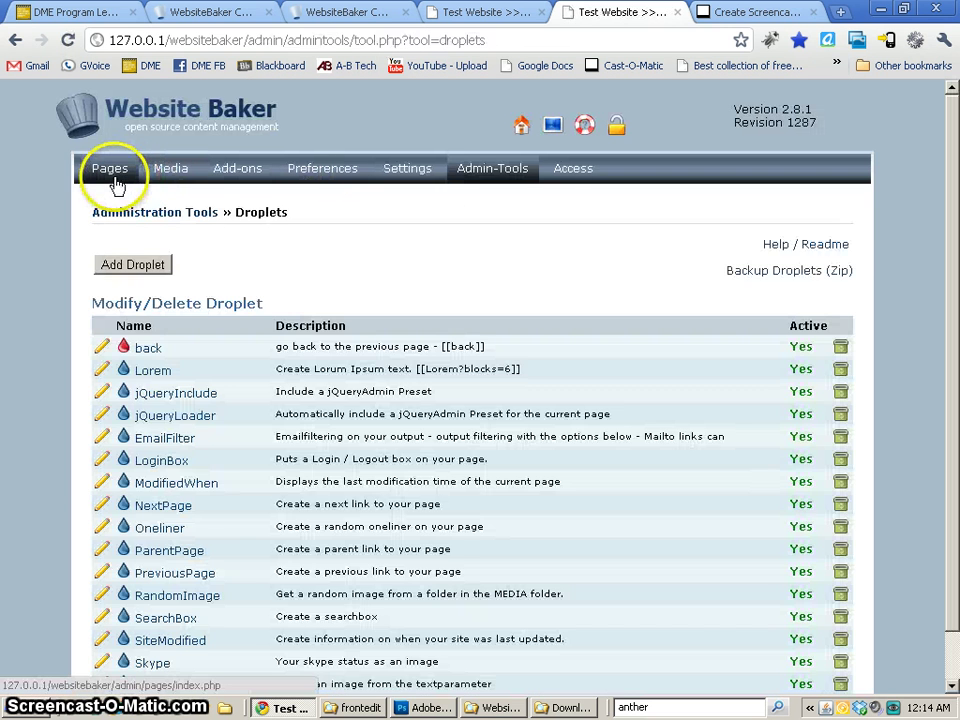
Step: Open page2 for editing, highlight the [[back]] tag in its content block, and save the page
left_click(112, 172)
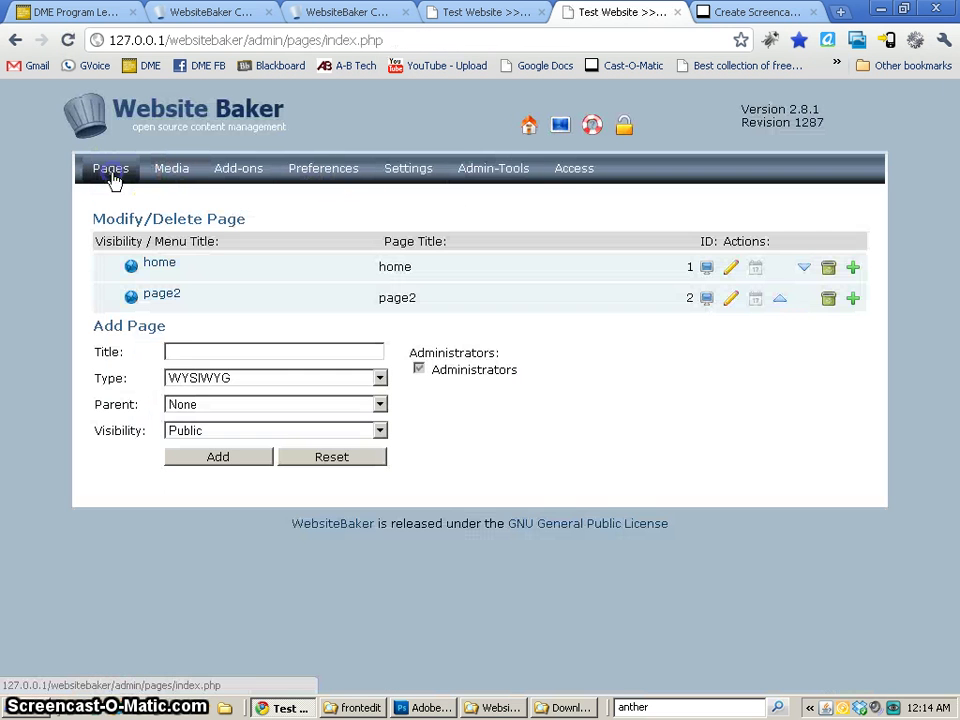
left_click(162, 303)
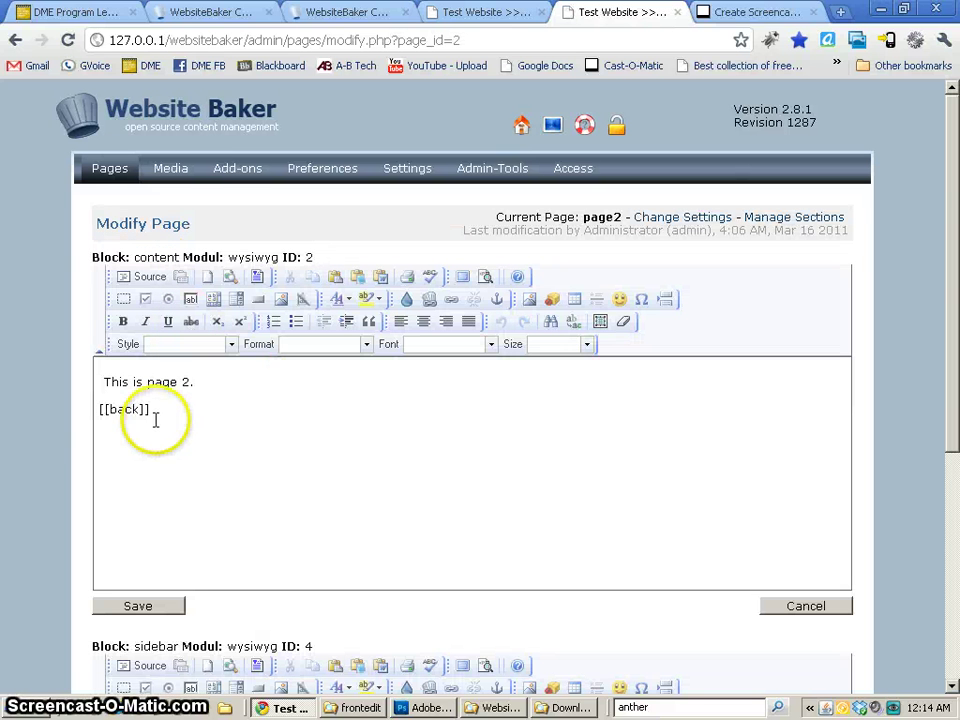
left_click_drag(152, 414, 92, 409)
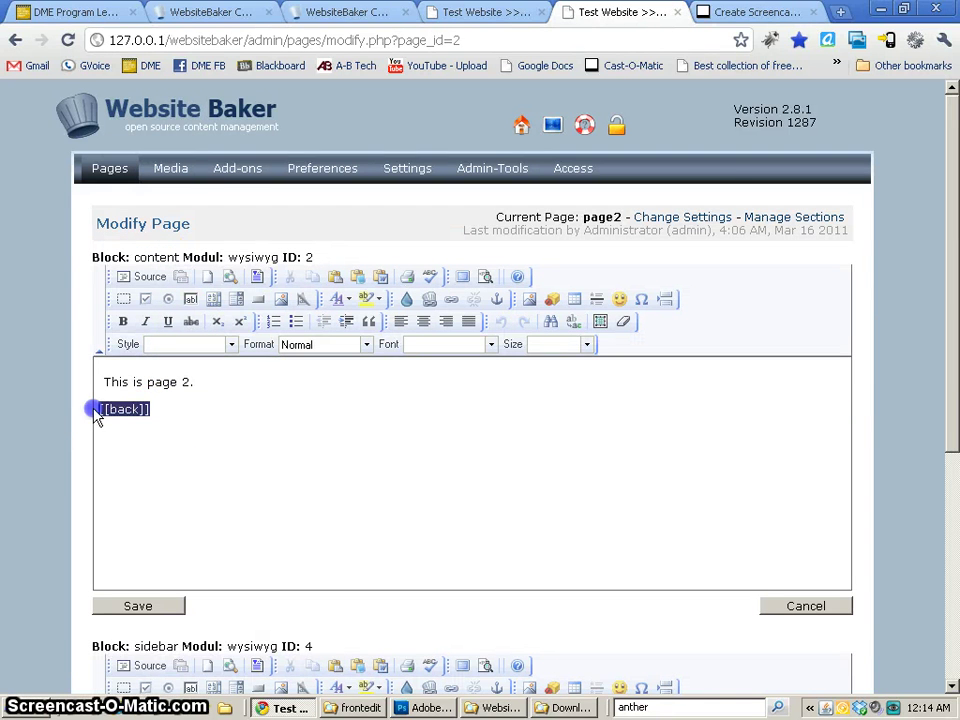
left_click(155, 604)
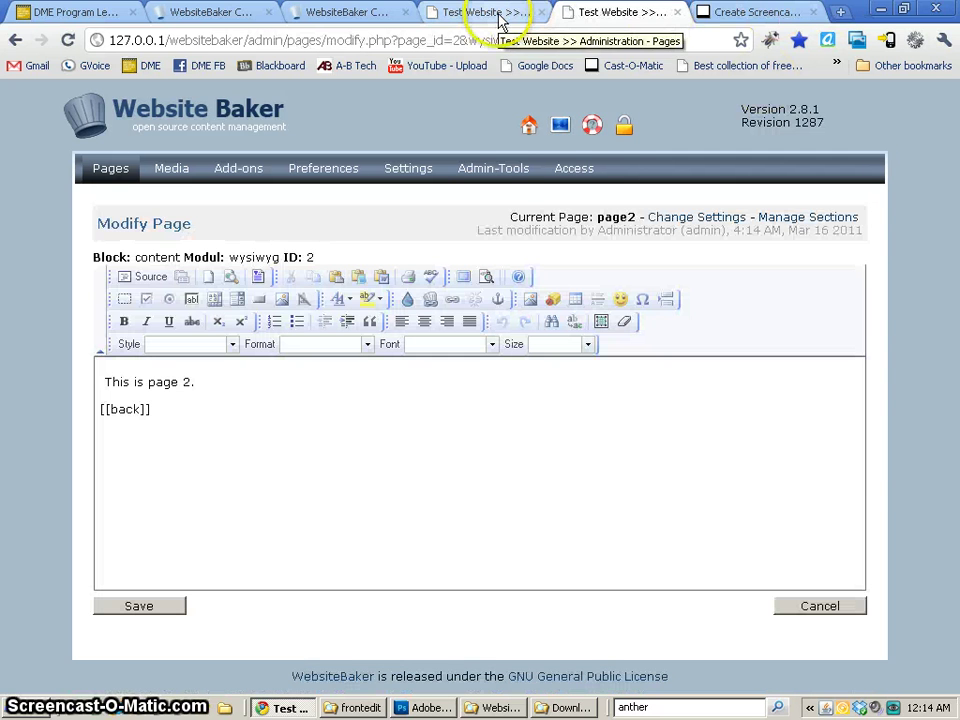
Step: View page2 on the live site, visit home and return to page2 to examine the droplet's output
left_click(561, 124)
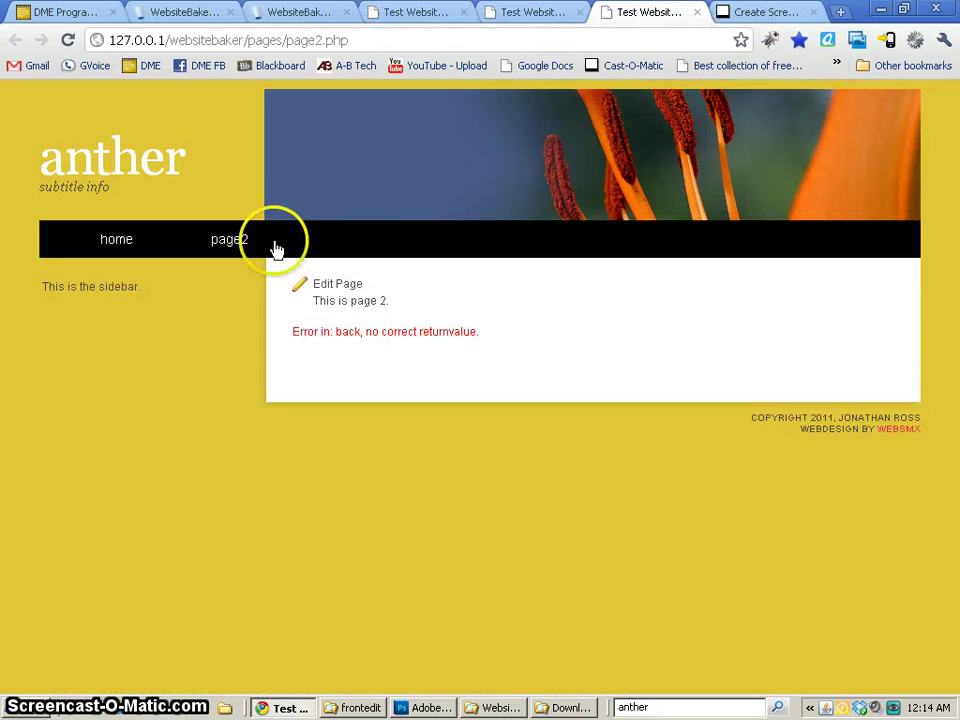
left_click(94, 245)
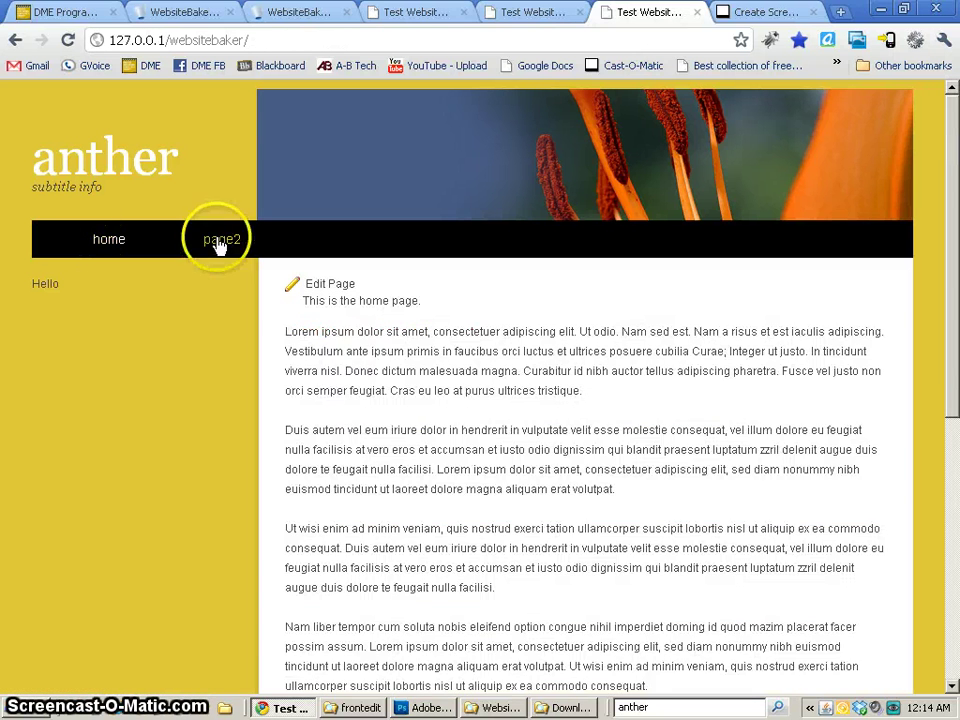
left_click(218, 242)
left_click_drag(313, 332, 583, 343)
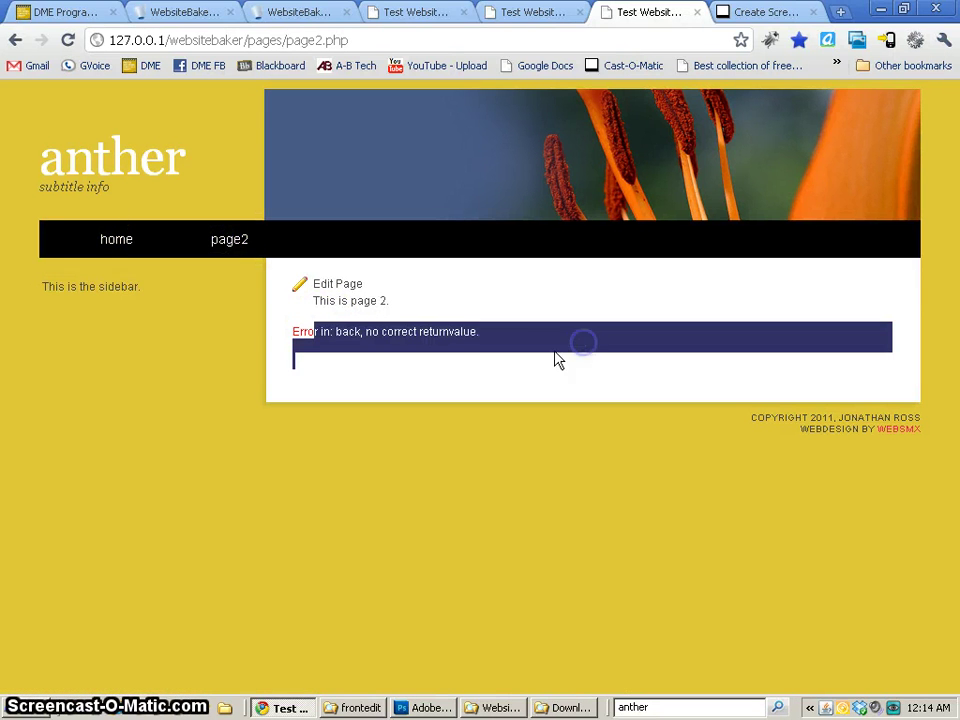
left_click(478, 343)
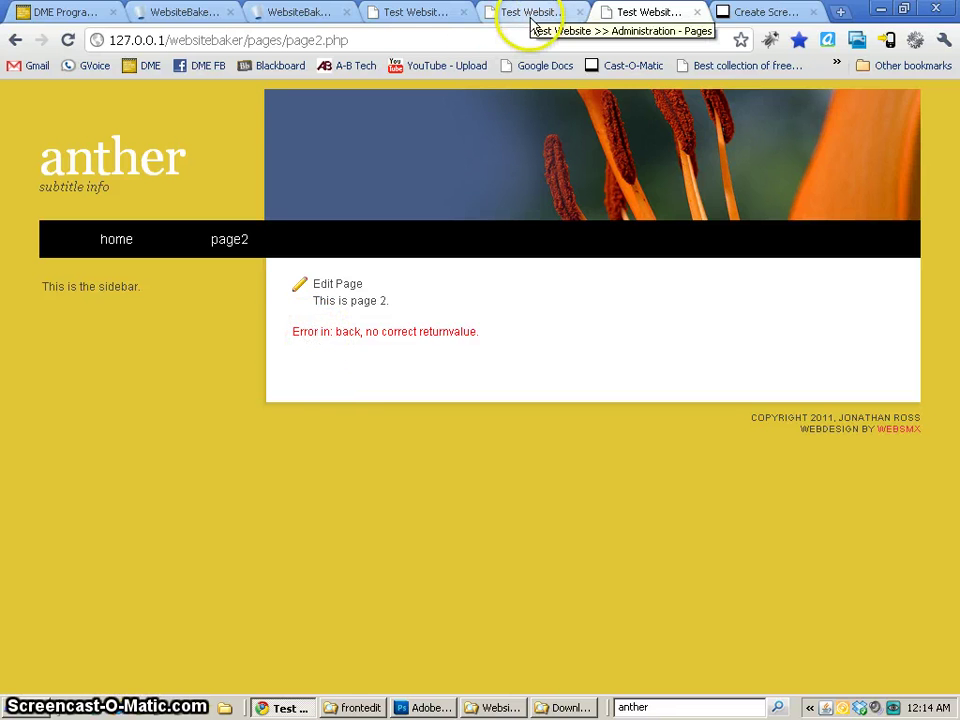
Step: Open the back droplet in the administration tools, insert a single quote between return and <a in its code, and save it
left_click(512, 15)
left_click(493, 172)
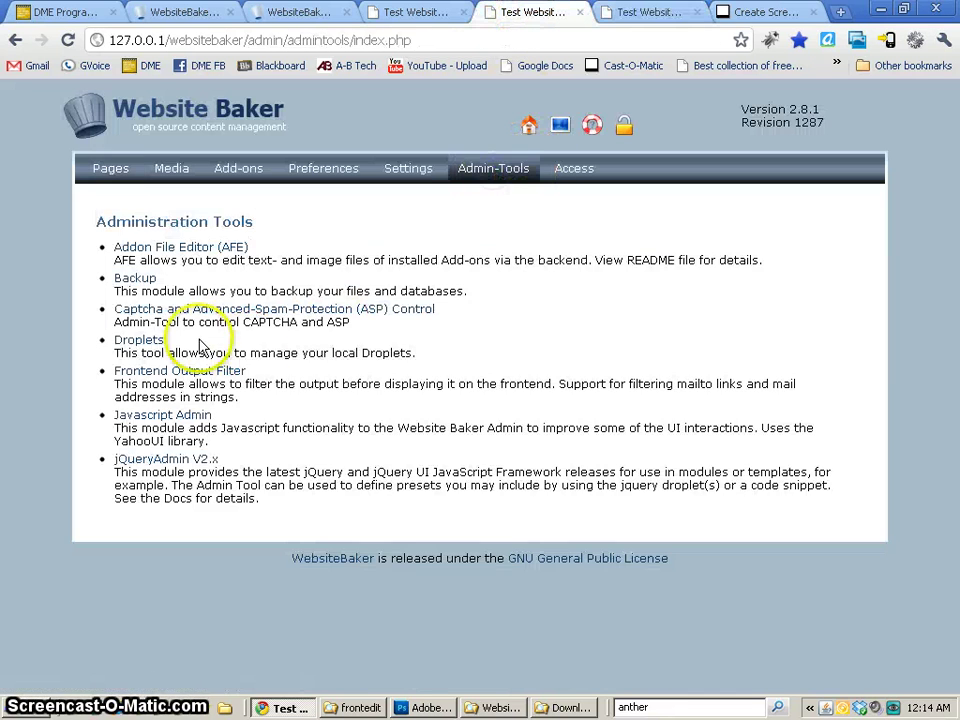
left_click(139, 341)
left_click(145, 348)
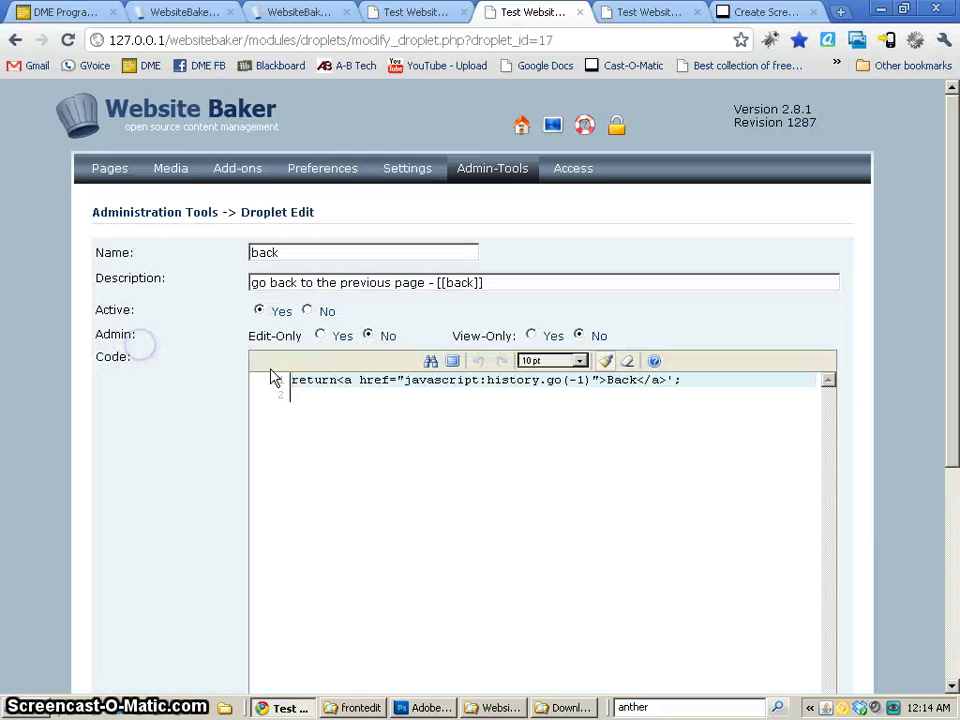
left_click(279, 390)
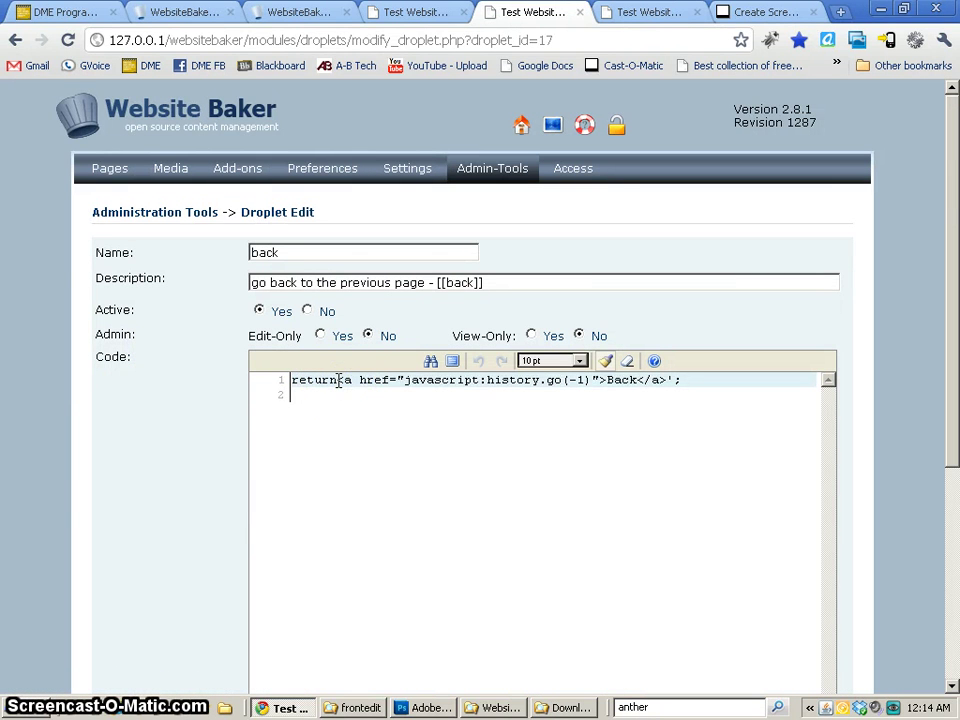
left_click(340, 380)
type("'")
scroll(347, 480, "down", 3)
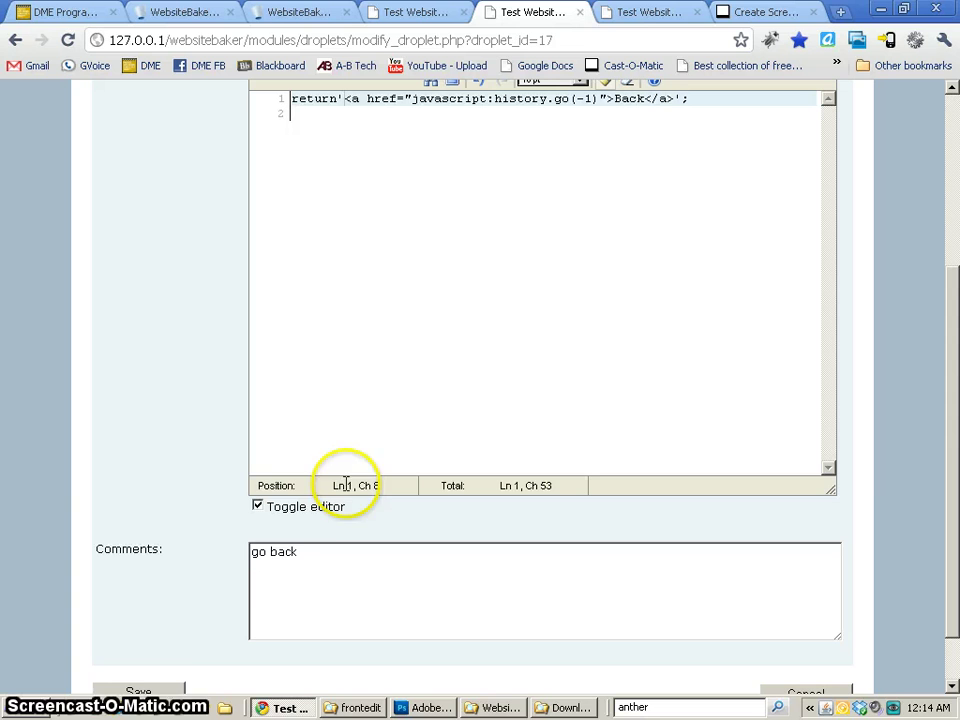
left_click(172, 686)
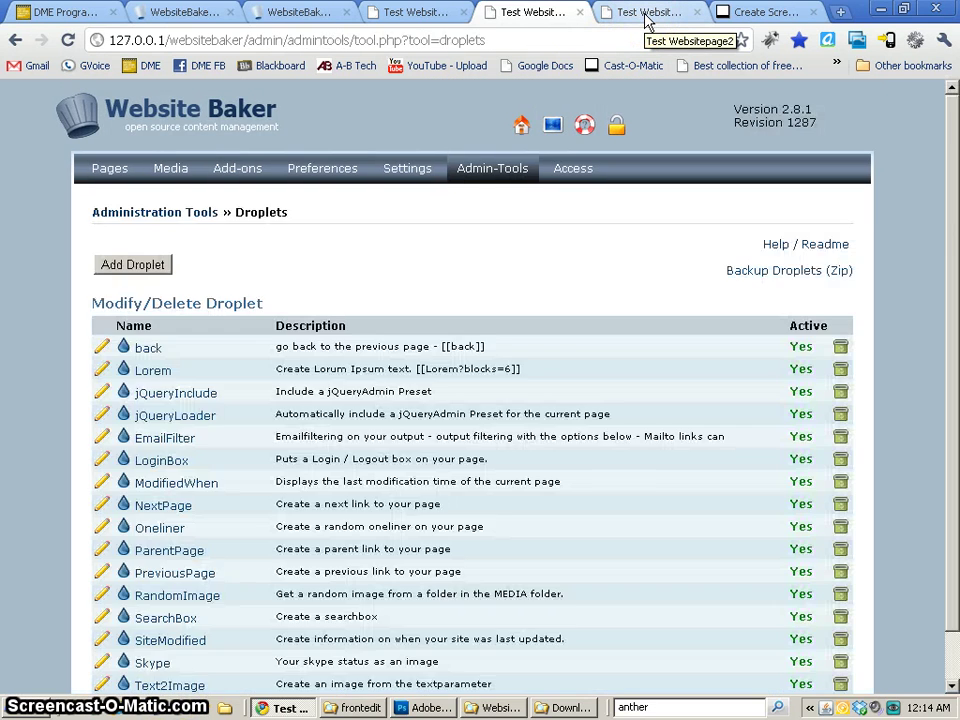
Step: Reload page2 on the live site and test its Back link, returning to page2 to try it once more
left_click(646, 14)
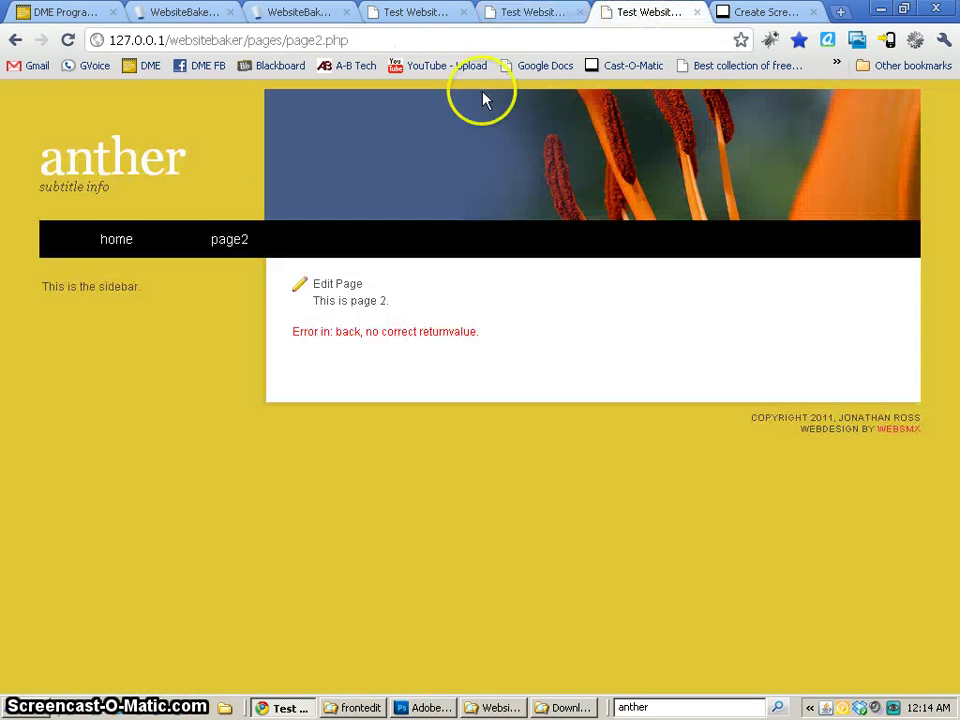
left_click(64, 42)
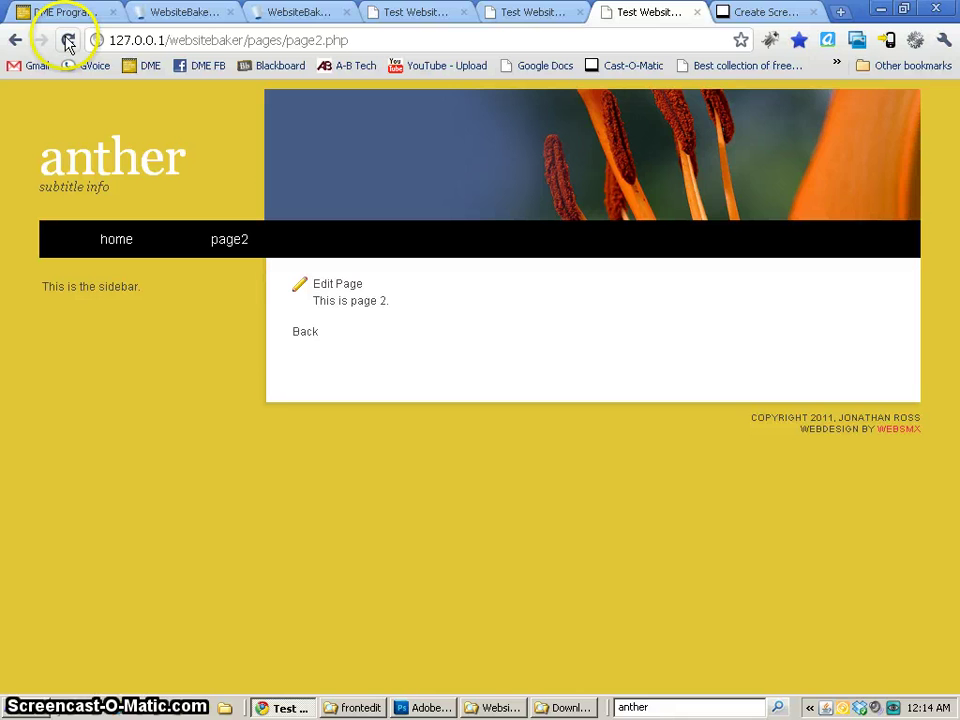
left_click(314, 334)
left_click(216, 244)
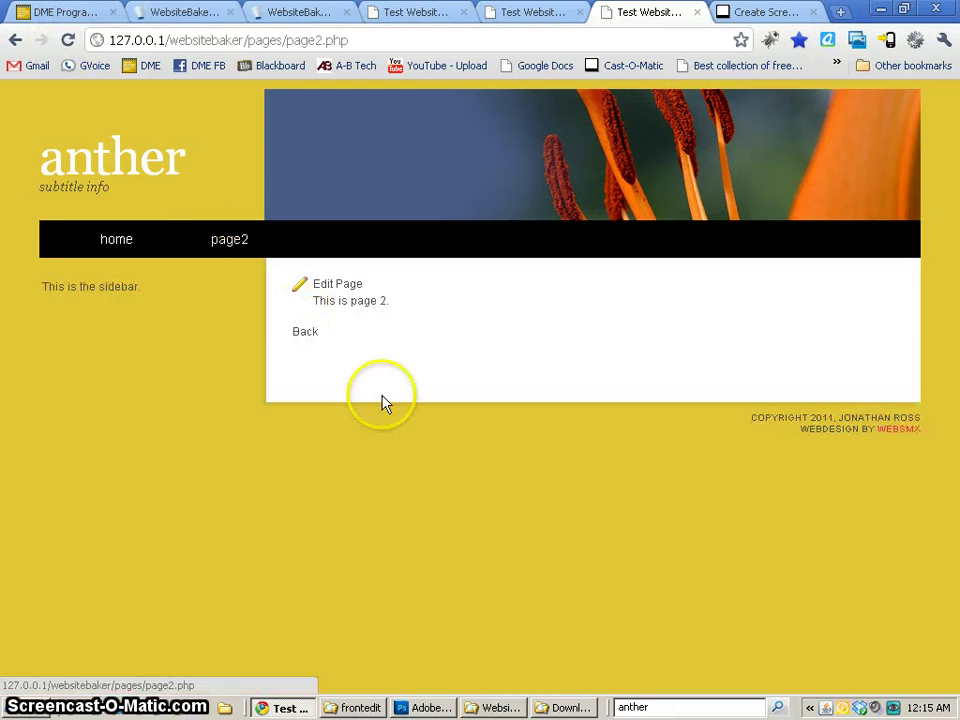
left_click(312, 336)
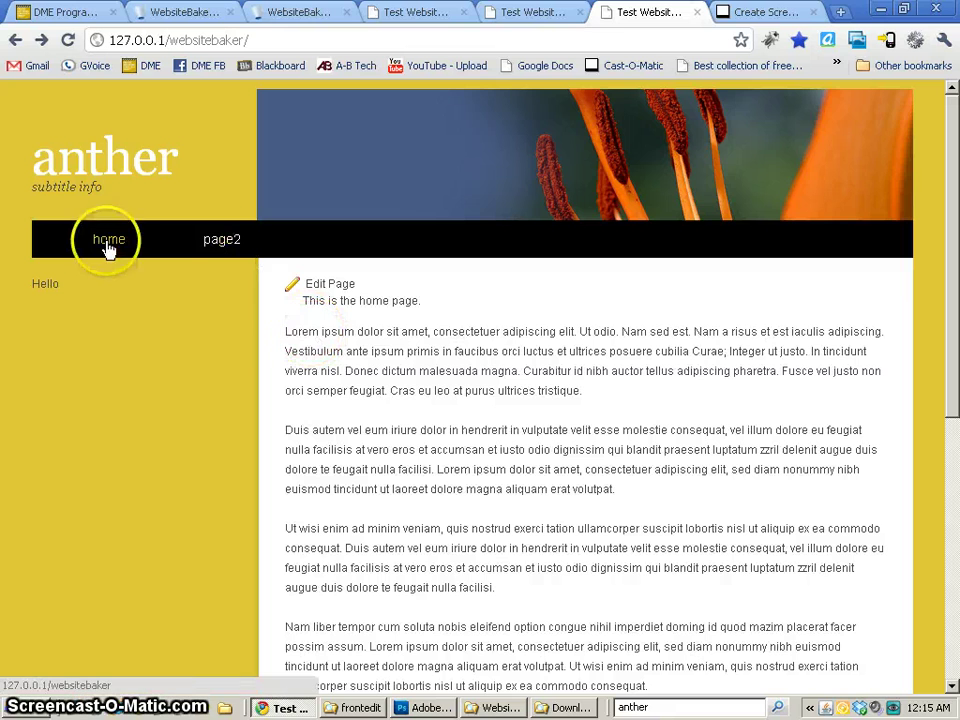
left_click(537, 15)
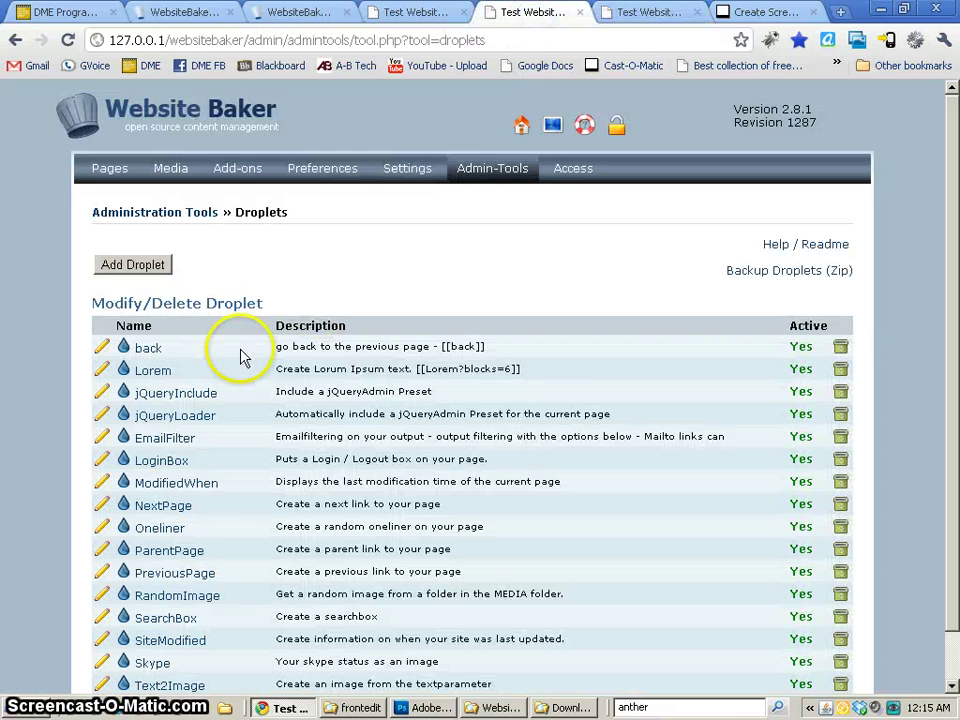
left_click(772, 14)
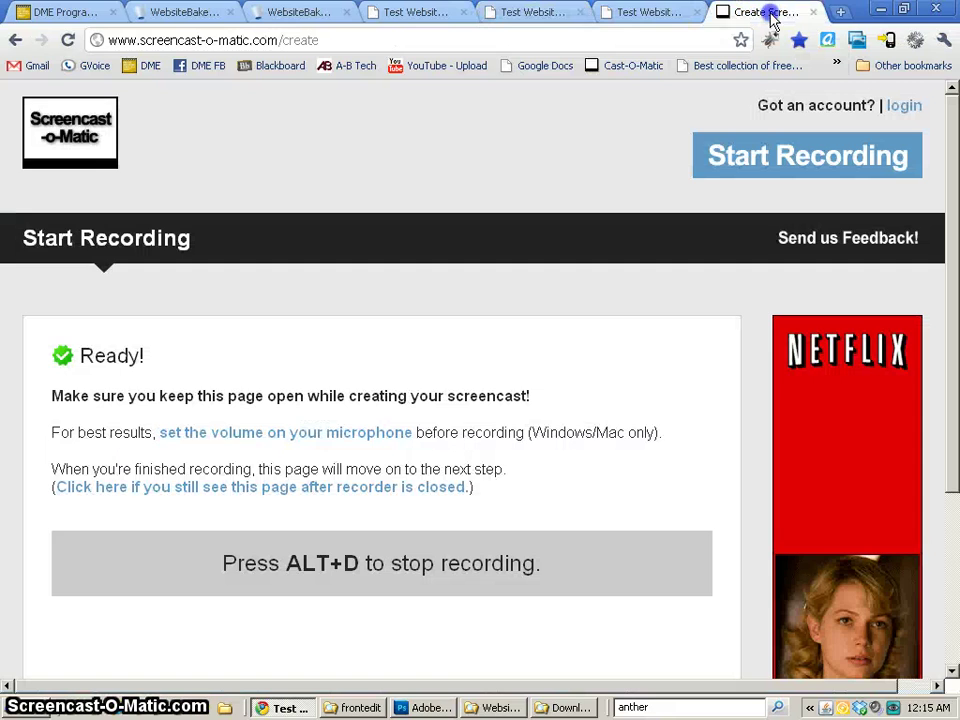
left_click(386, 42)
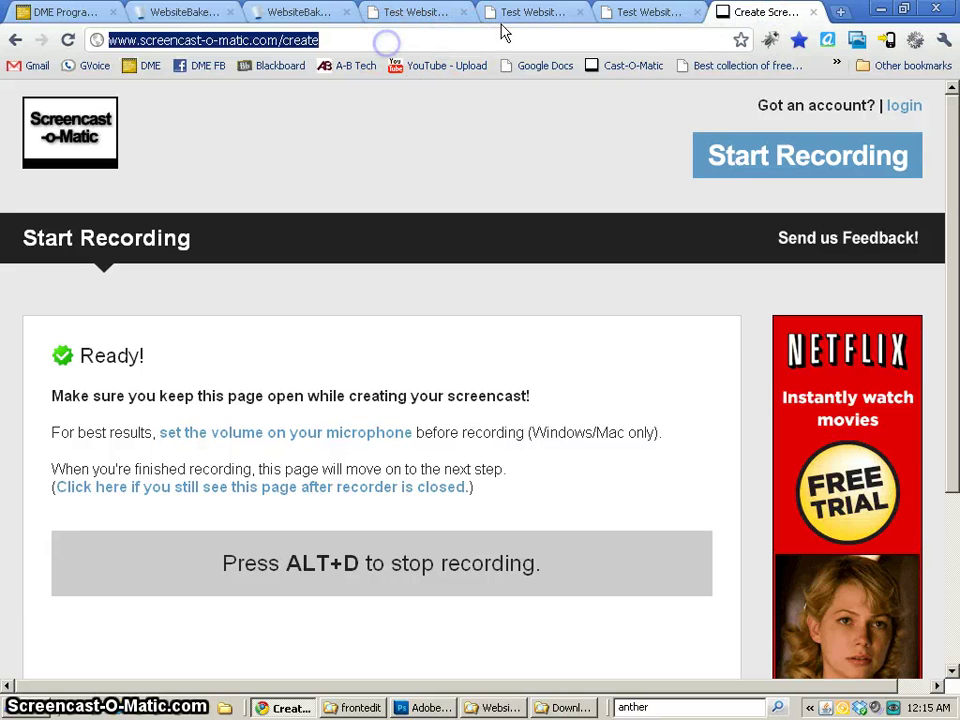
Step: Open youtube.com in a new browser tab
left_click(843, 13)
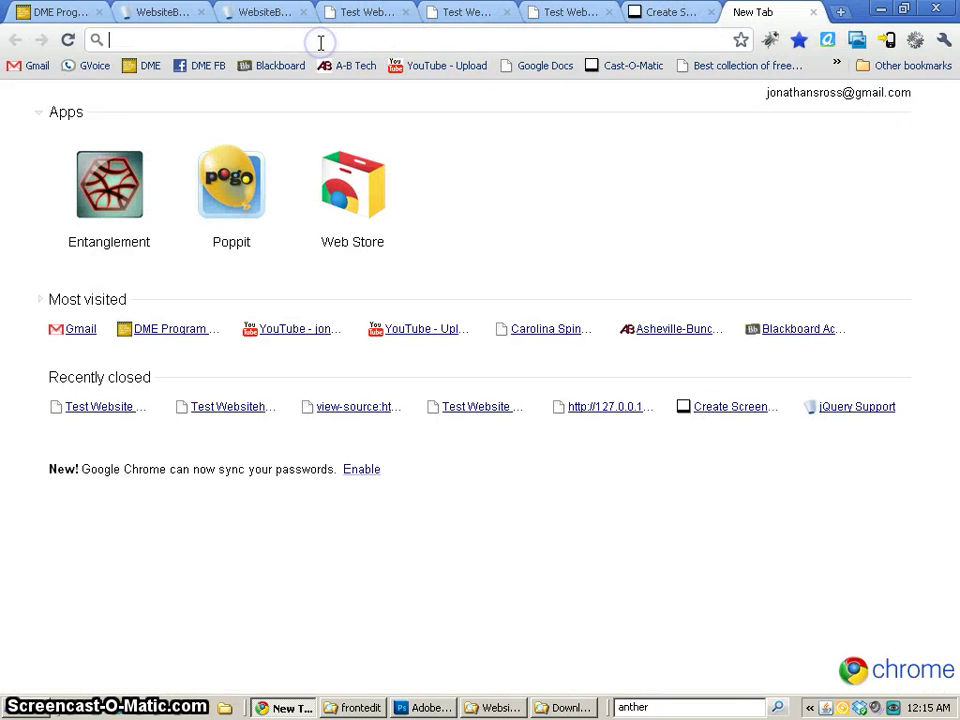
type("youtube.com")
key("Return")
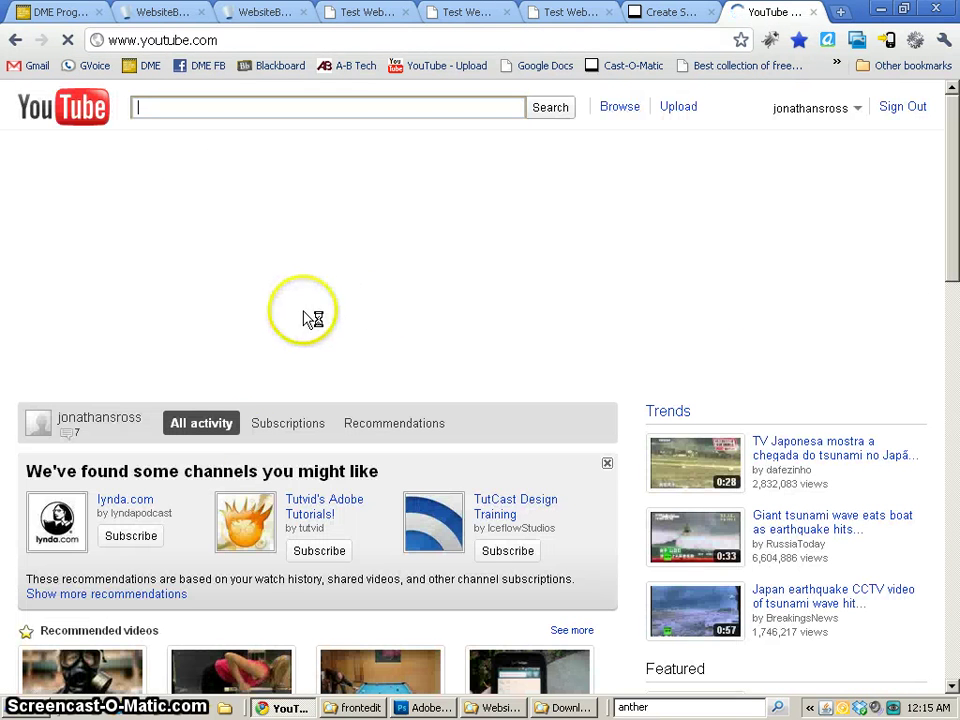
Step: Open the Pool Games video from the recommended videos and pause its playback
scroll(480, 370, "down", 2)
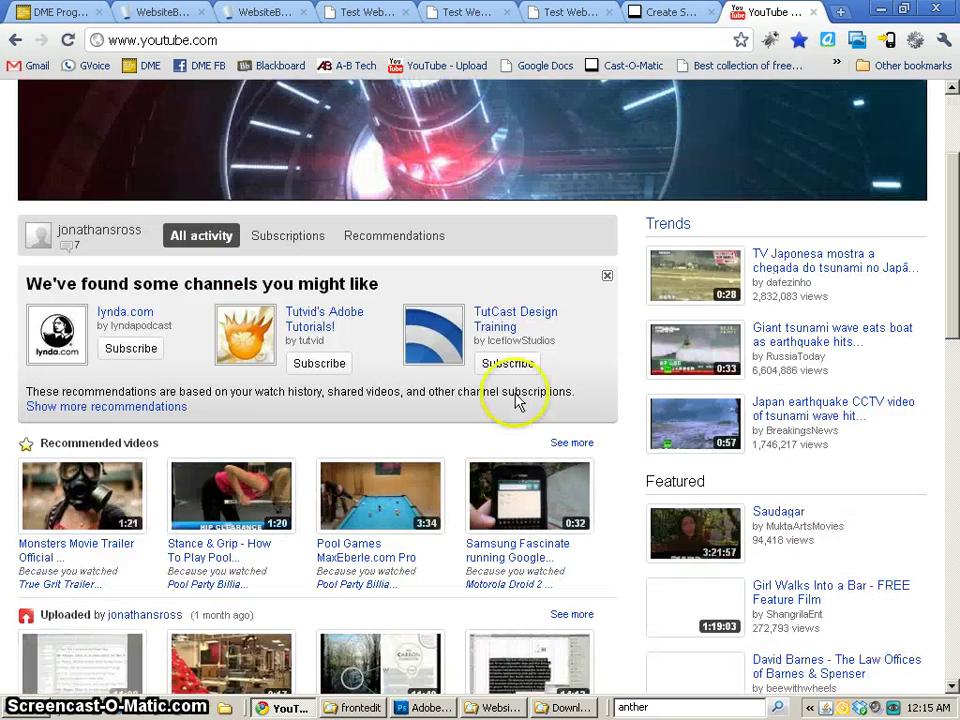
scroll(515, 402, "down", 2)
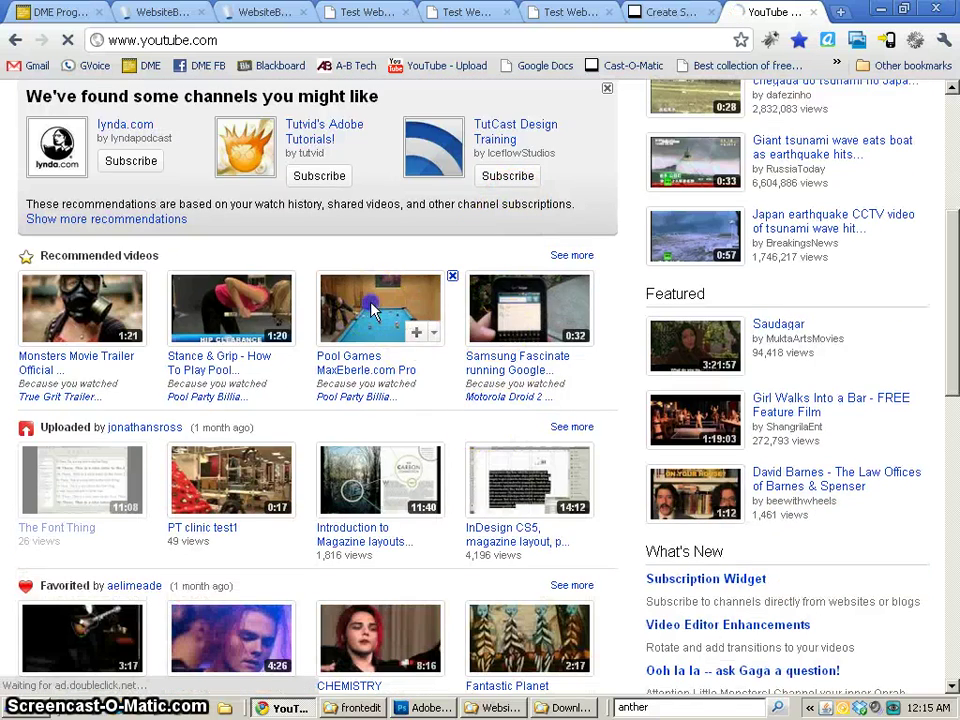
left_click(372, 311)
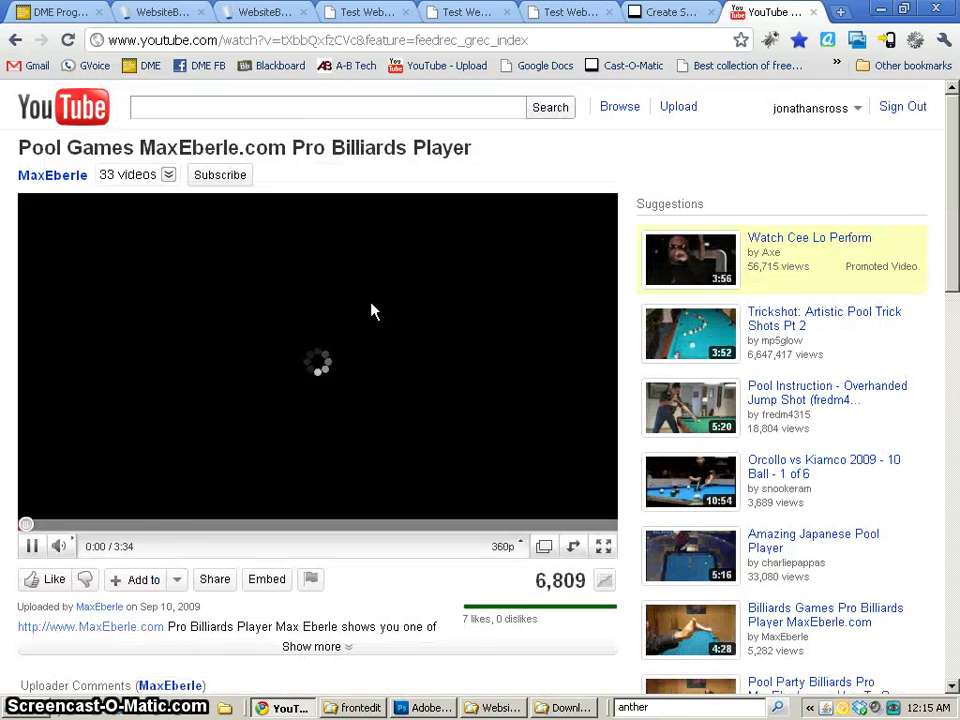
left_click(31, 546)
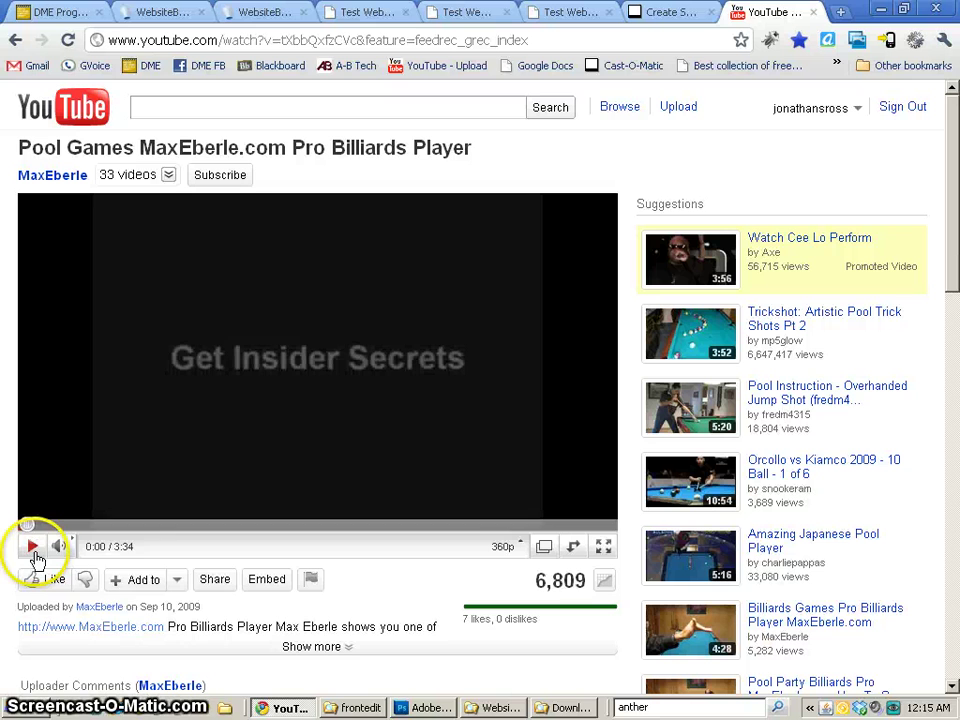
Step: Show the embed code of the Pool Games video and copy the whole iframe snippet
left_click(268, 583)
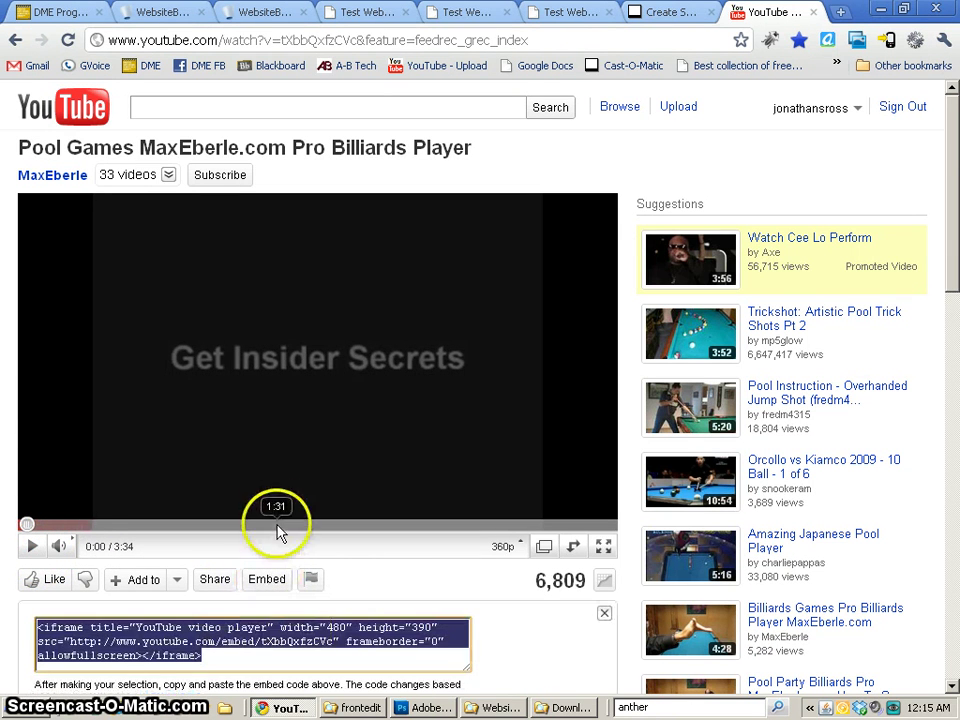
left_click(207, 660)
triple_click(190, 654)
key("ctrl+c")
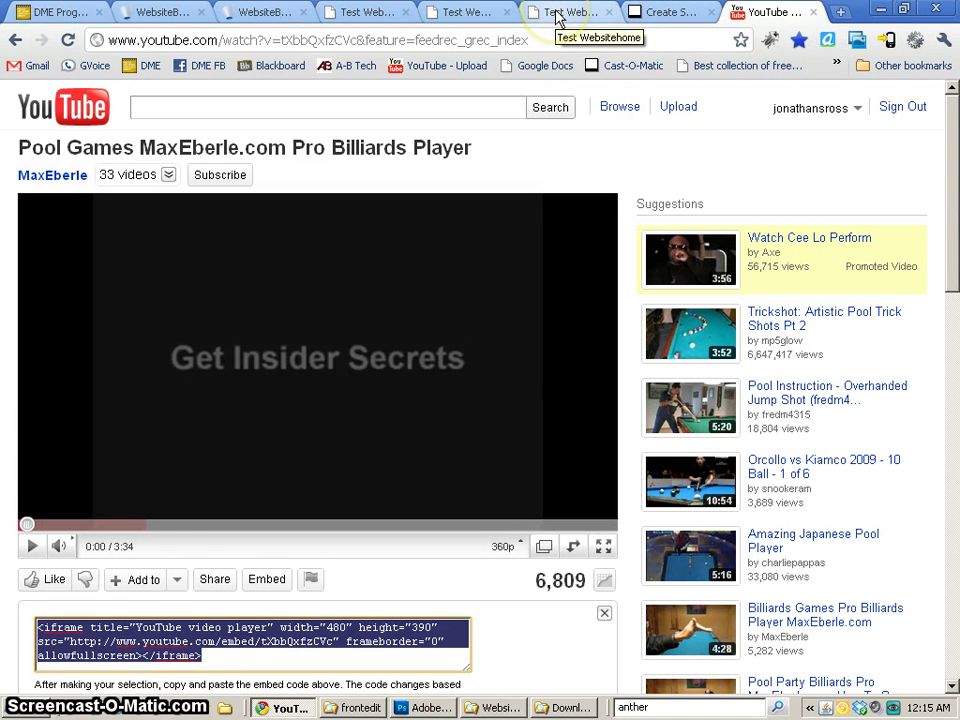
Step: Add a new droplet in the WebsiteBaker admin, named youtube with the description "Embed a youtube video"
left_click(466, 12)
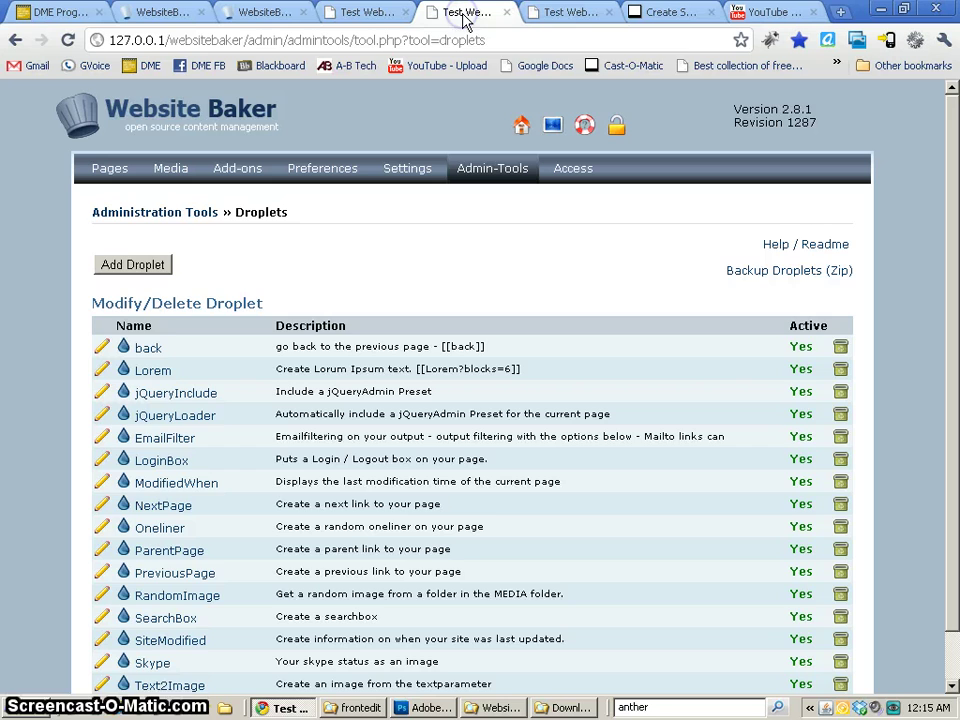
left_click(131, 268)
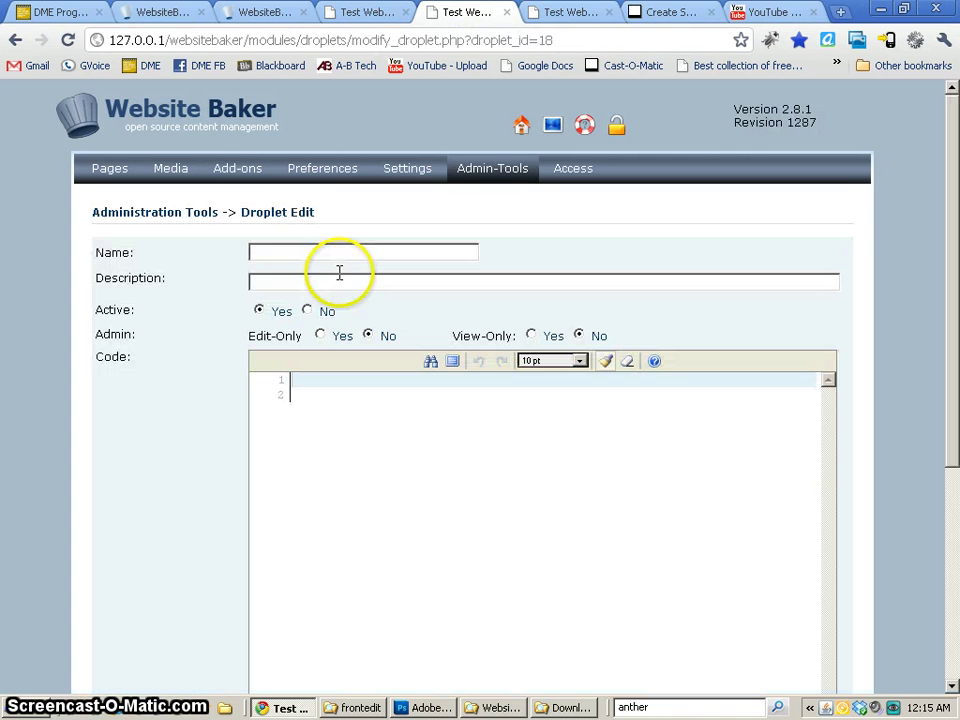
left_click(311, 250)
type("youtube")
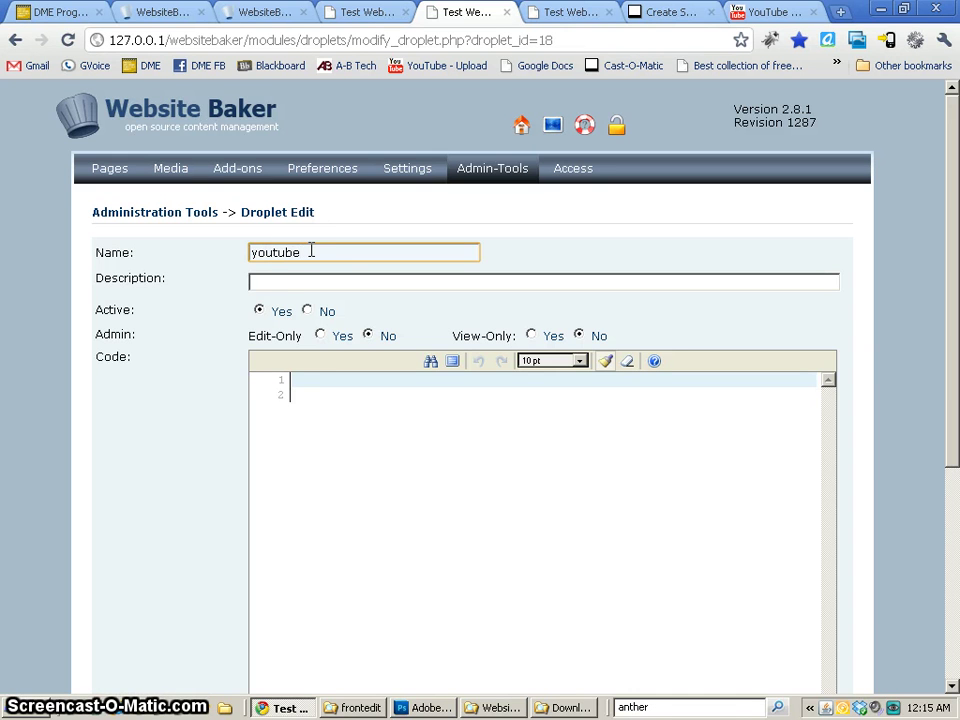
left_click(306, 280)
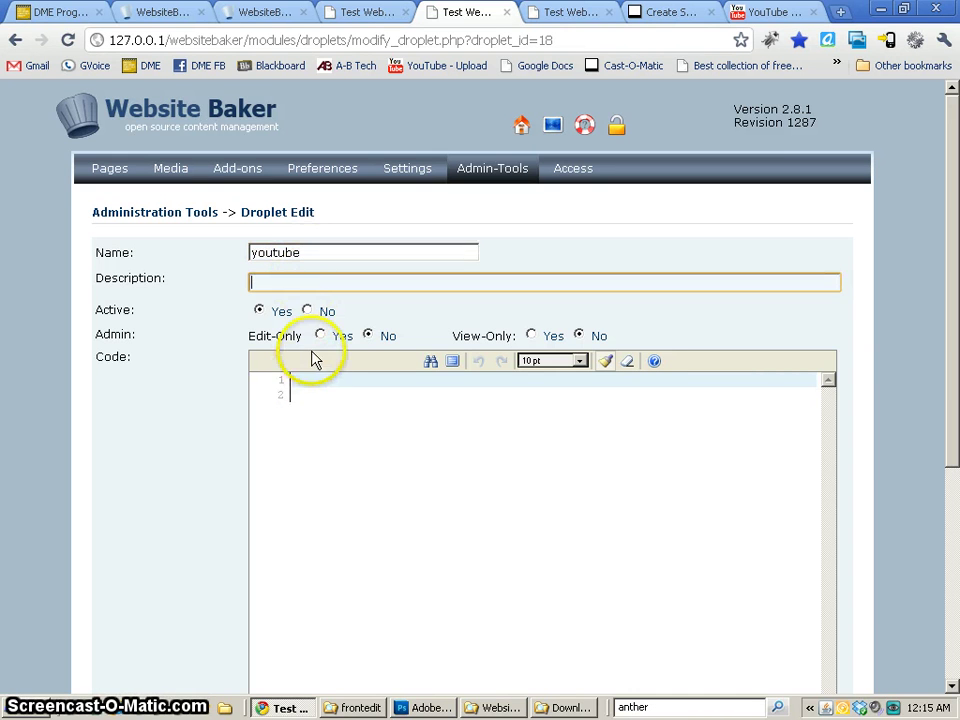
type("Embed ")
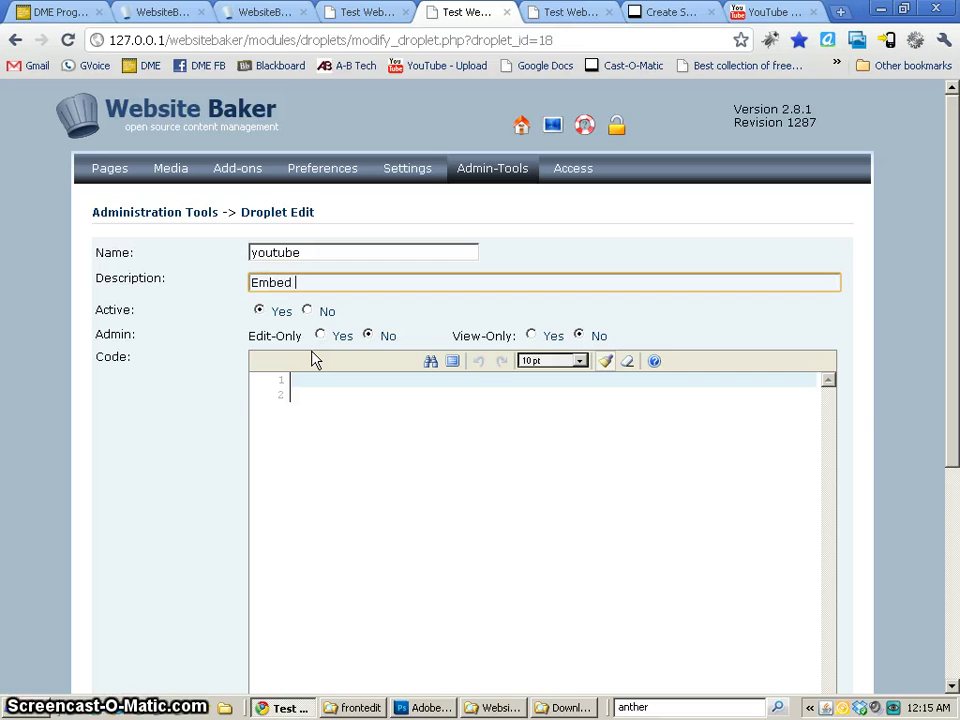
type("a youtu")
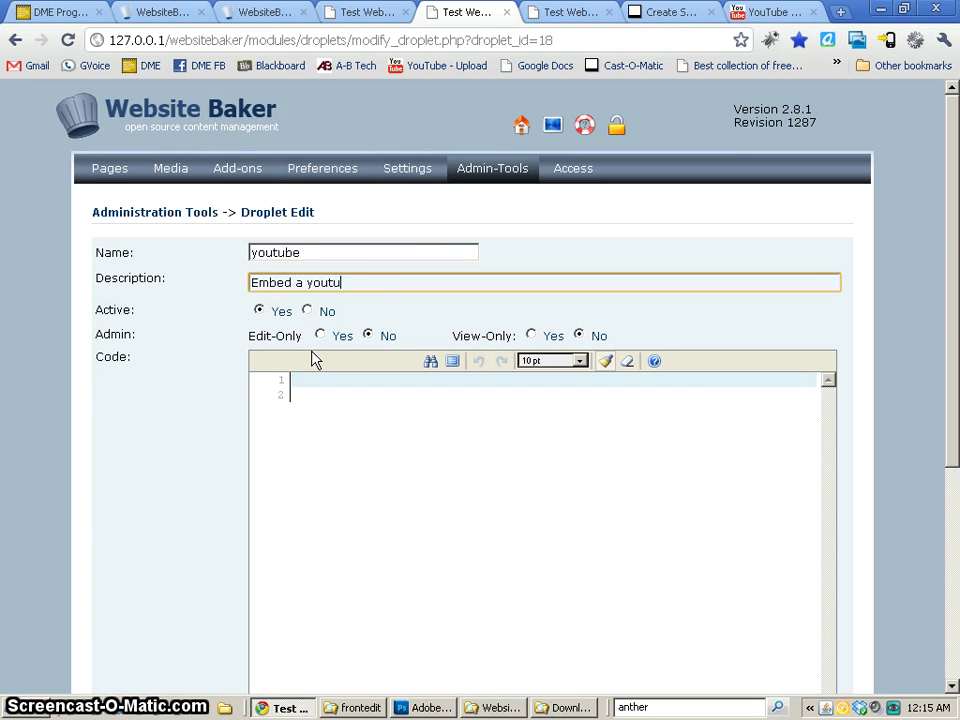
type("be video")
Step: Paste the copied iframe embed code into the droplet's code, breaking the lines before src and before frameborder
left_click(314, 460)
left_click(319, 423)
key("ctrl+v")
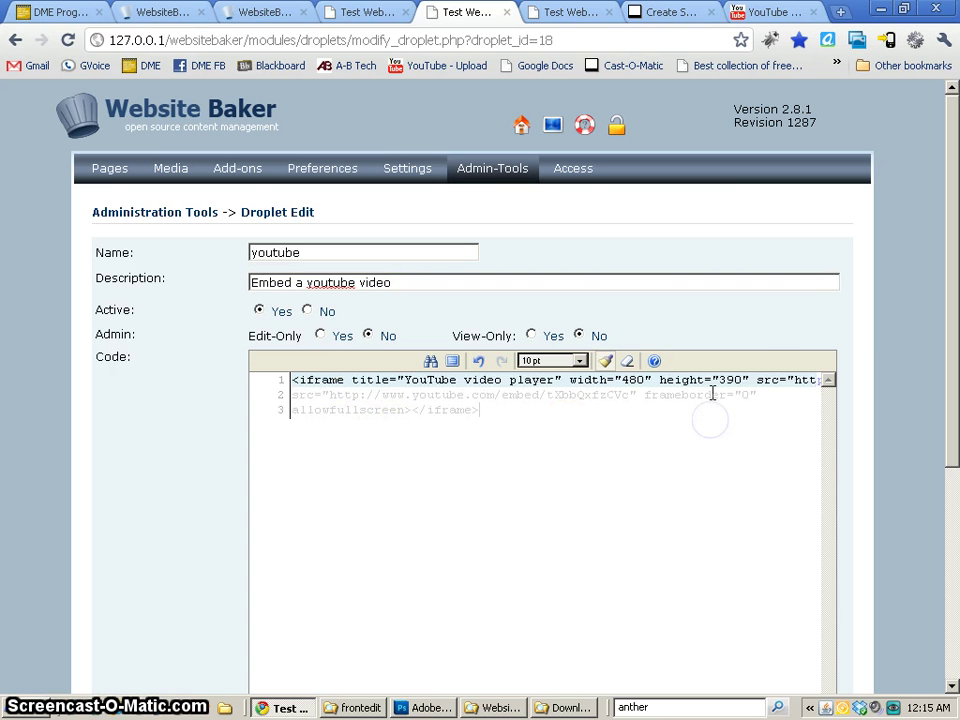
left_click(761, 381)
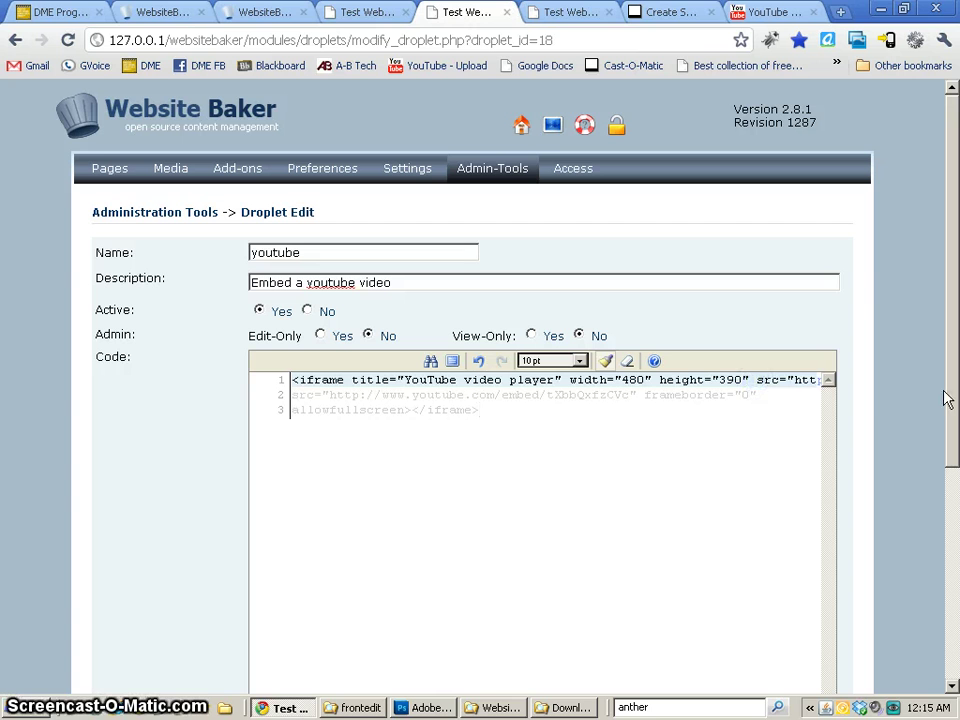
key("Return")
left_click(645, 393)
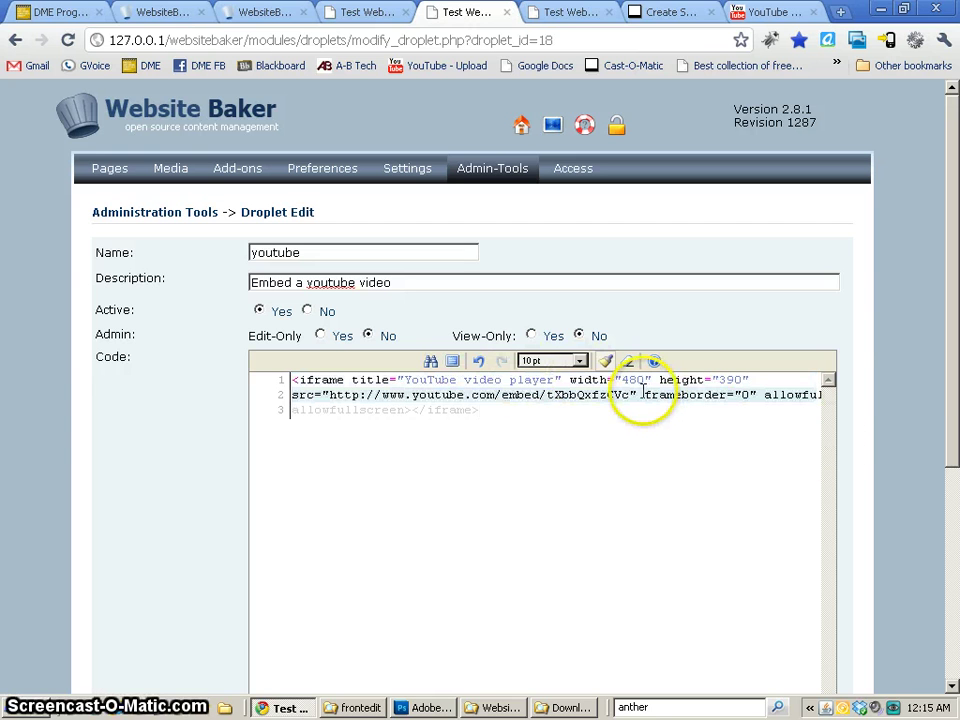
key("Return")
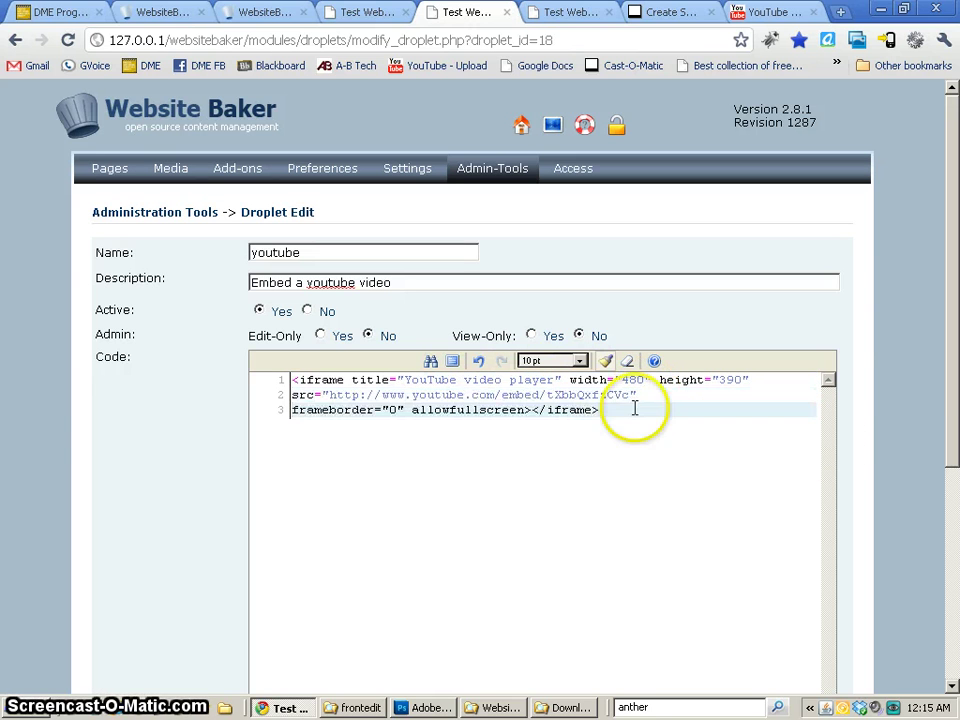
Step: Wrap the iframe code in a PHP return statement, adding return' before it and '; after it
left_click(292, 381)
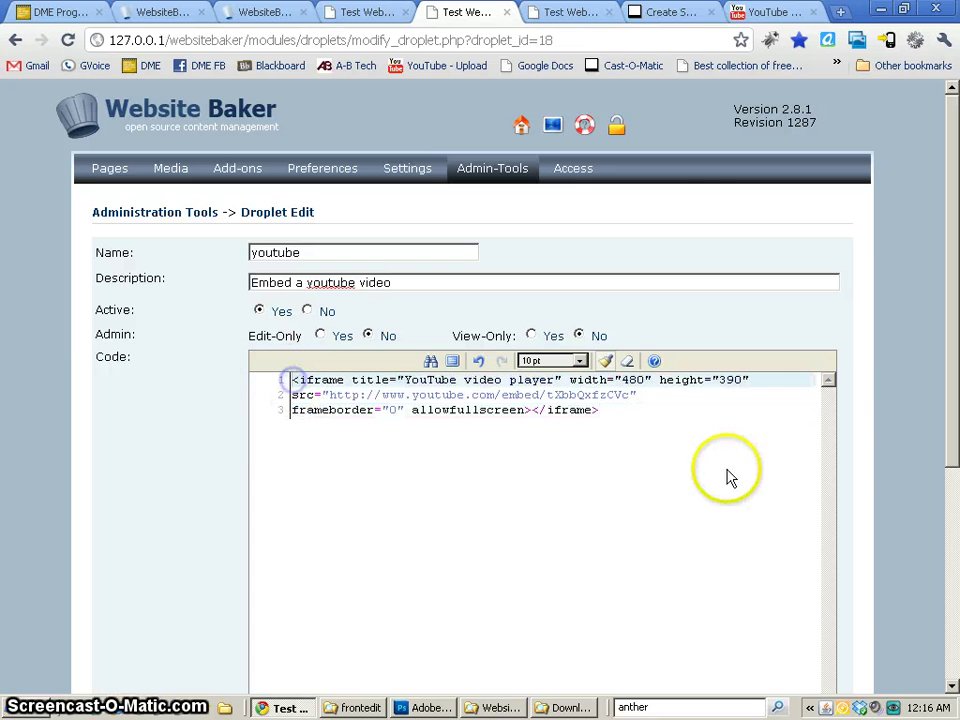
left_click(662, 405)
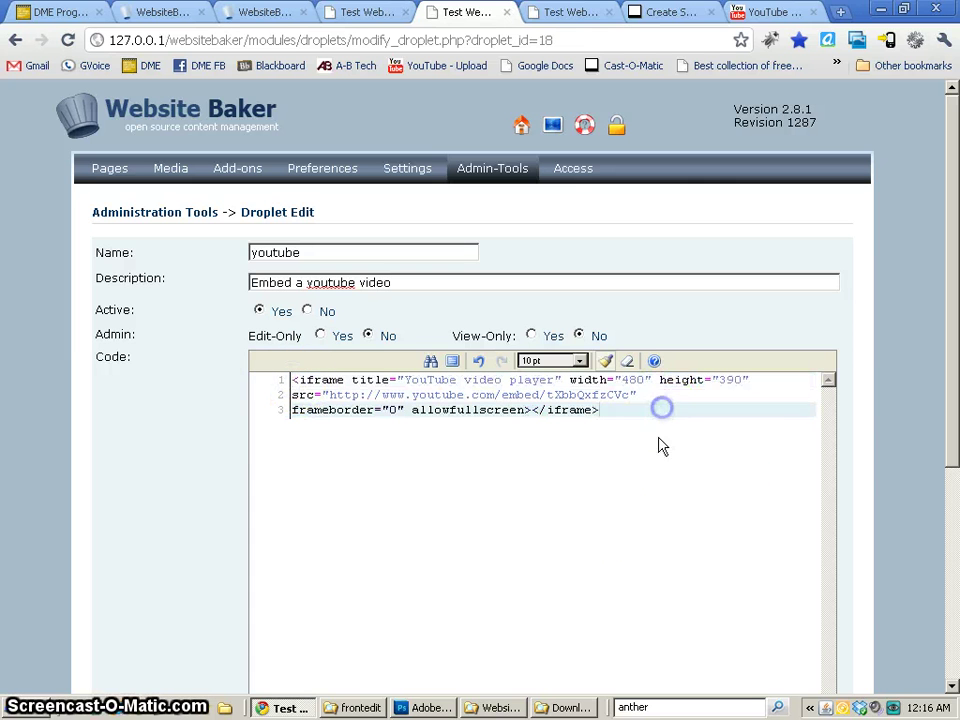
left_click(292, 381)
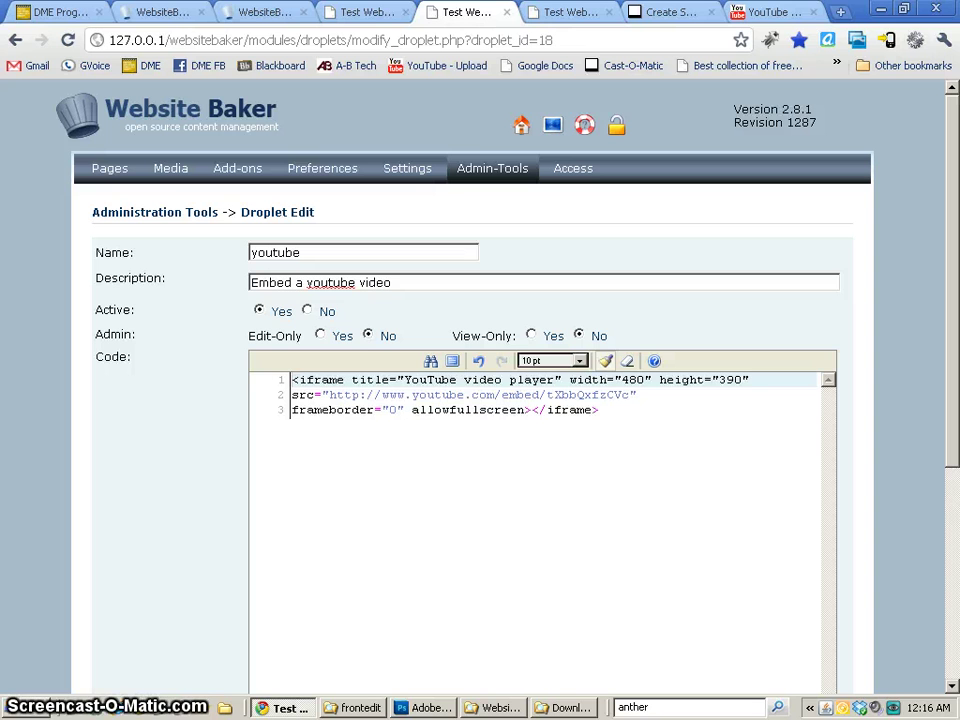
type("return")
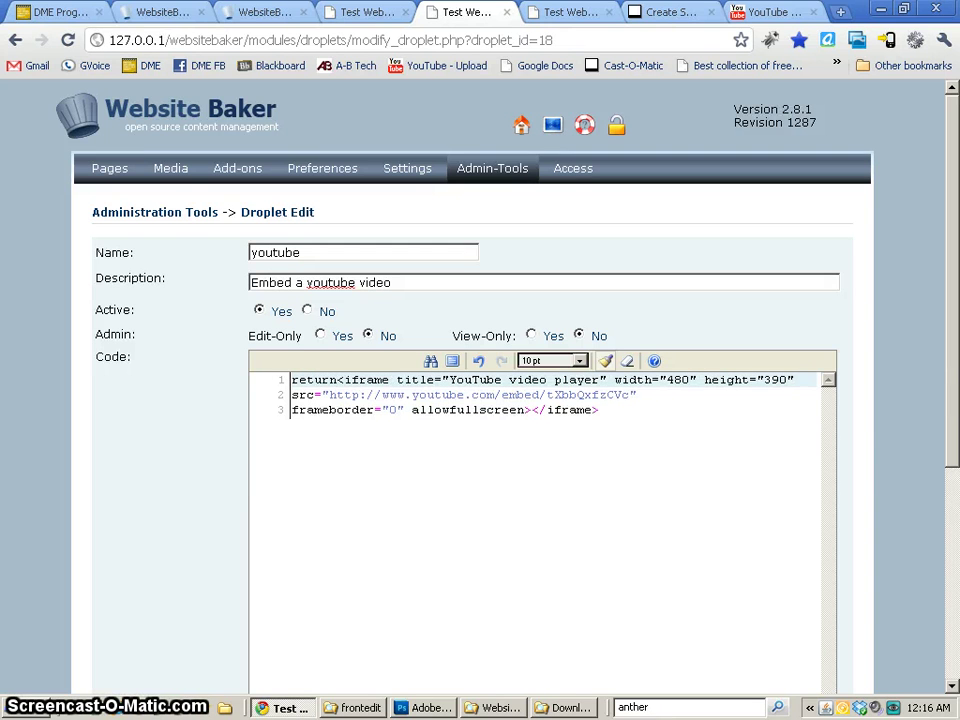
type("'")
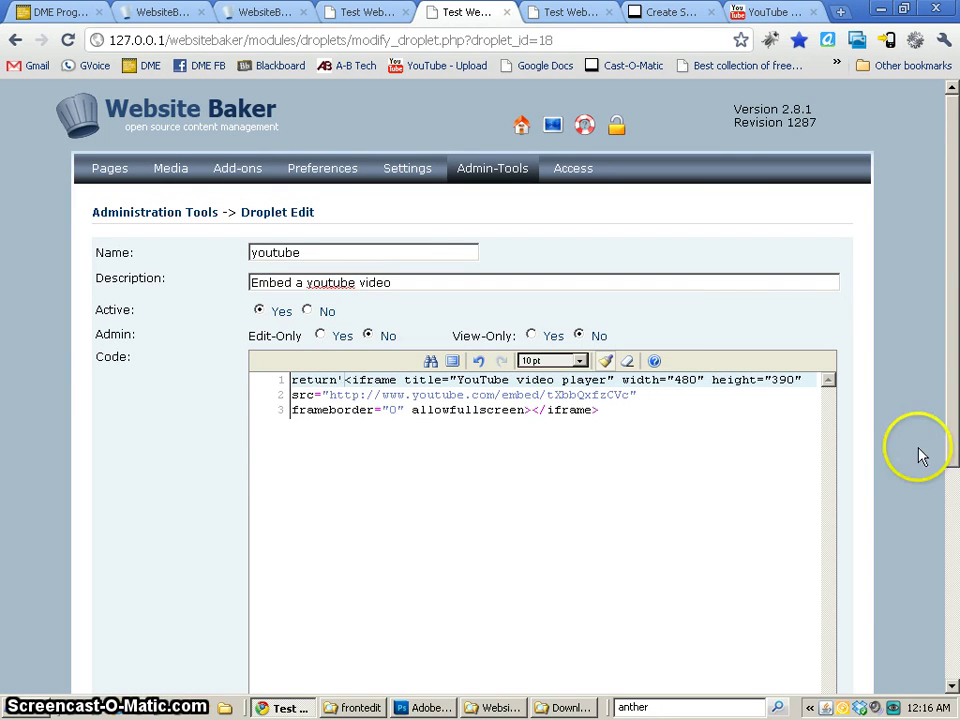
left_click(616, 407)
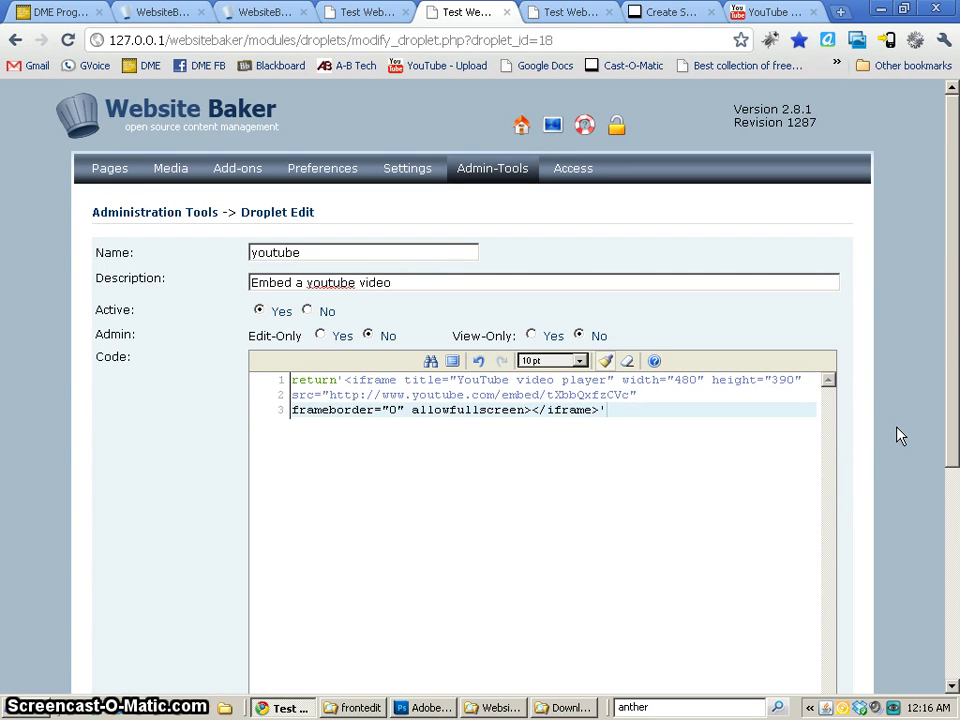
type("';")
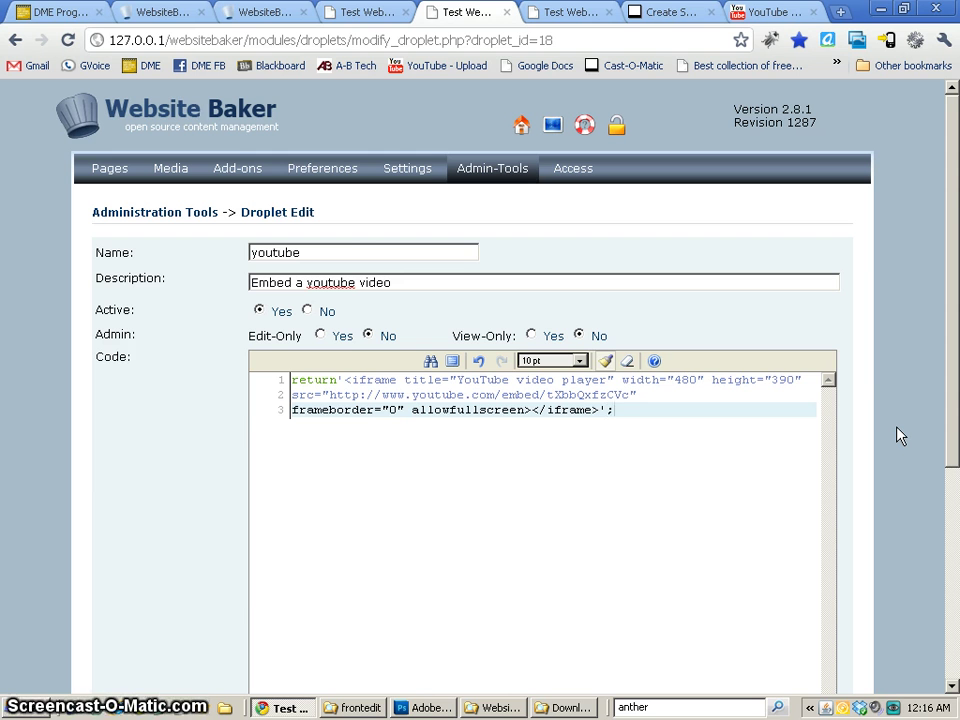
left_click(553, 498)
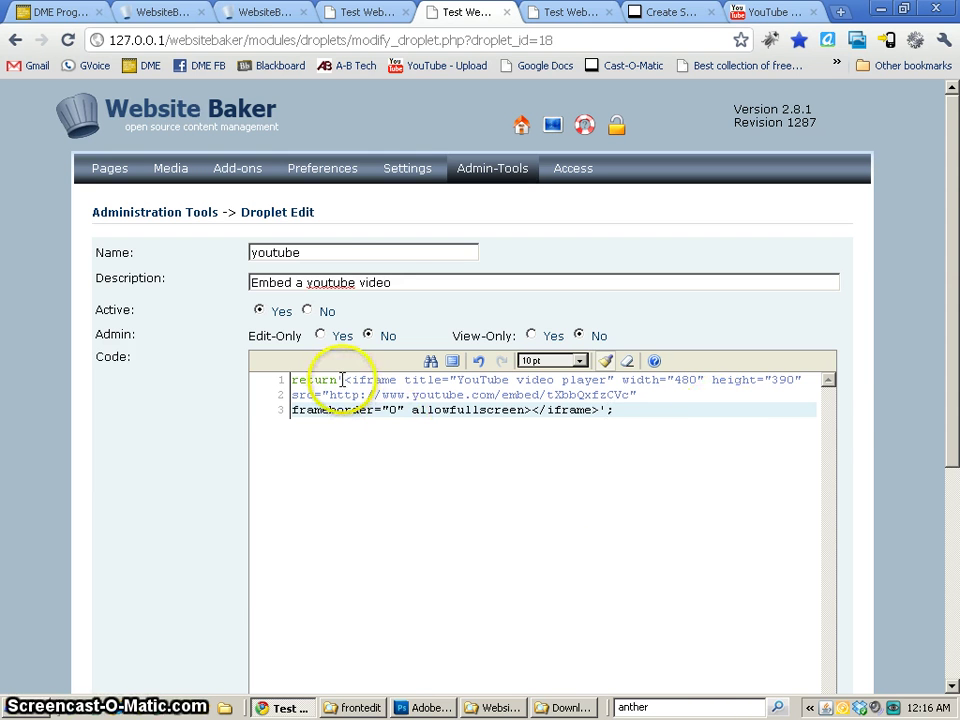
left_click_drag(343, 380, 607, 412)
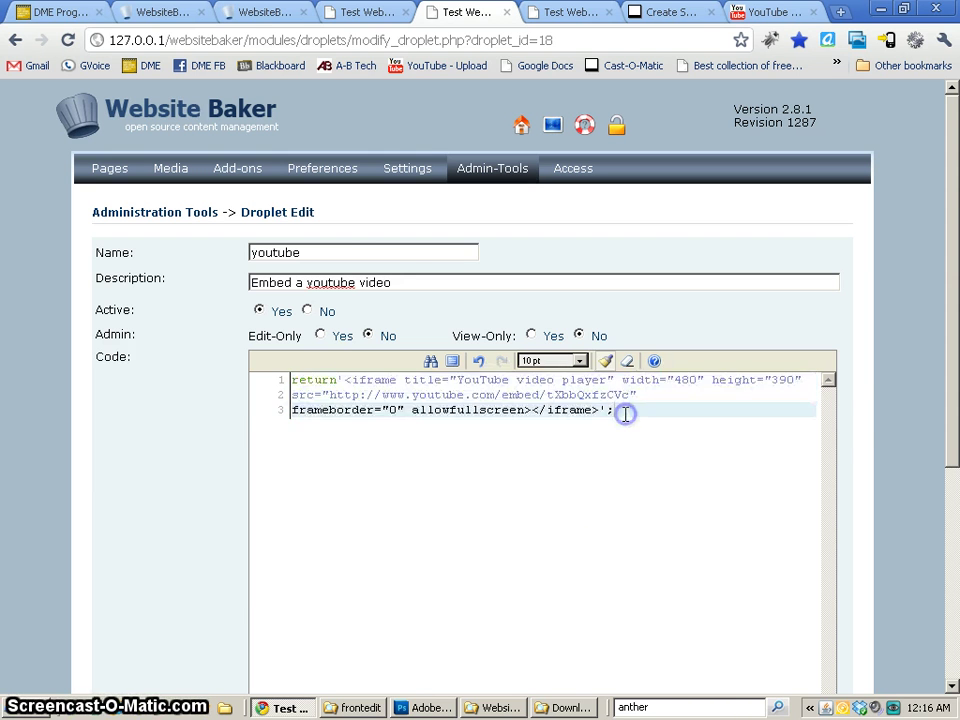
Step: Extend the droplet's description to "Embed a youtube video - [[youtube]]" and save the droplet
scroll(640, 420, "down", 2)
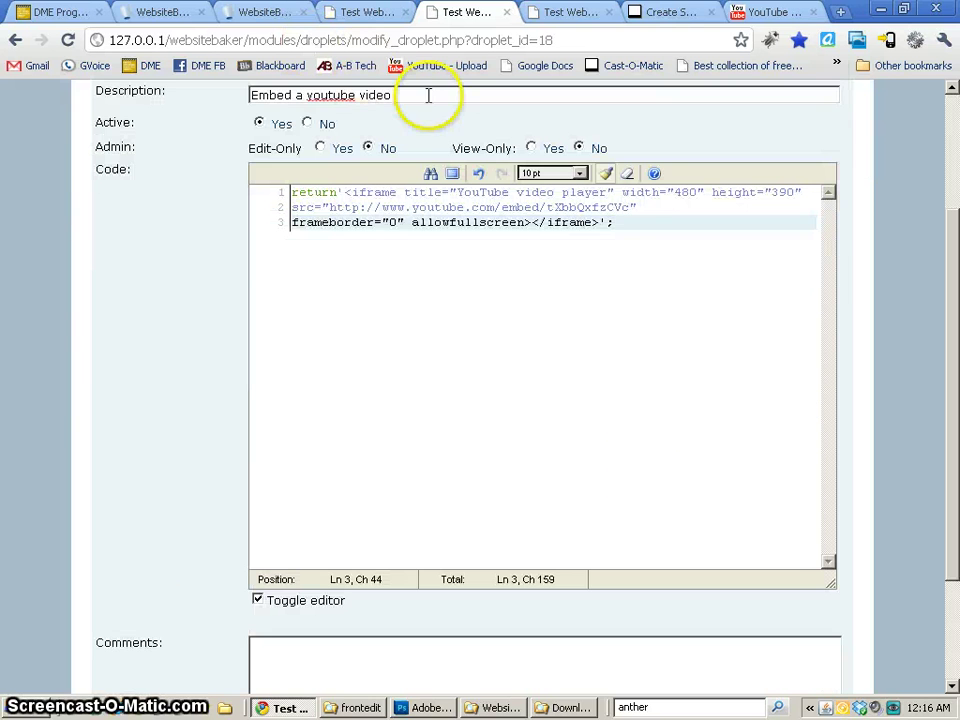
scroll(474, 167, "up", 2)
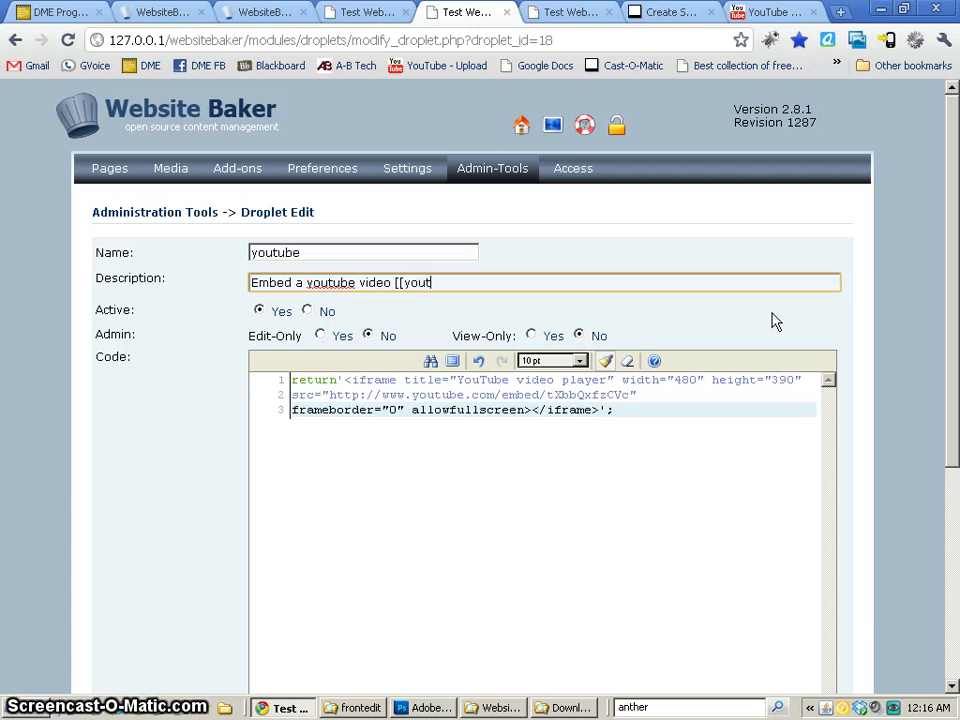
type("]")
left_click(395, 283)
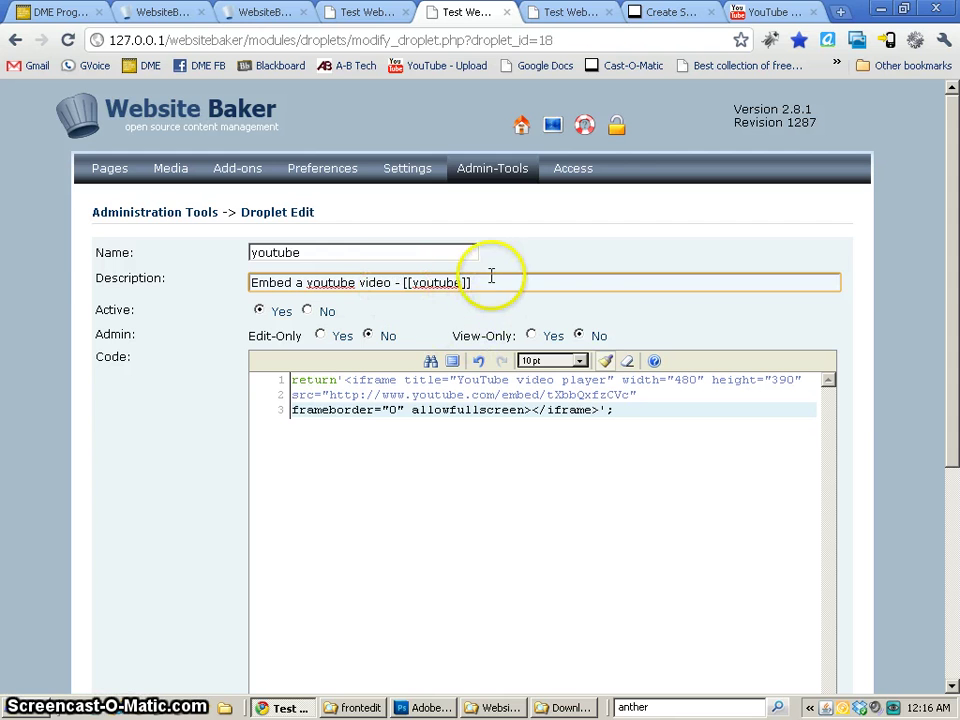
scroll(489, 283, "down", 3)
scroll(491, 276, "down", 1)
left_click(150, 628)
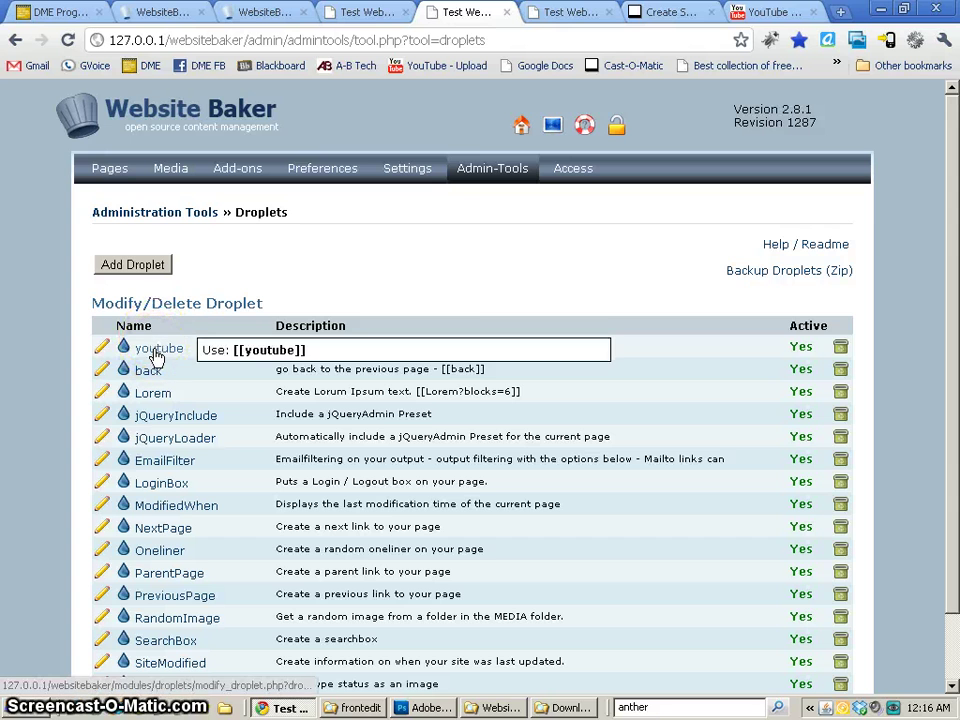
Step: Open page2 for editing, replace the [[back]] tag in its content with [[youtube]], and save the page
left_click(92, 166)
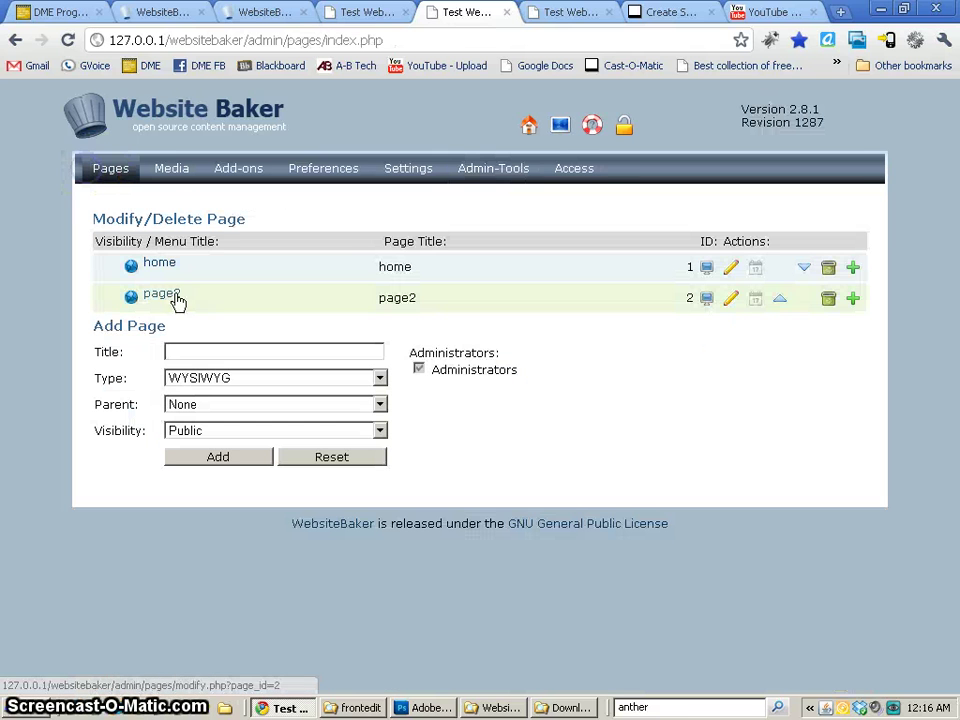
left_click(178, 300)
left_click(162, 422)
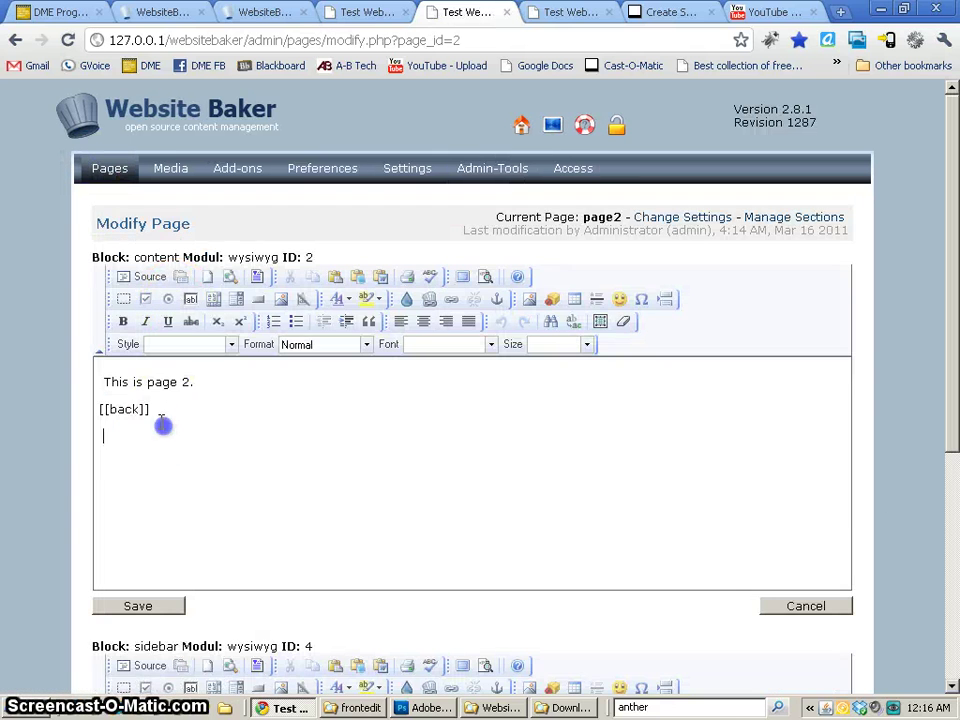
left_click_drag(151, 409, 130, 409)
double_click(124, 409)
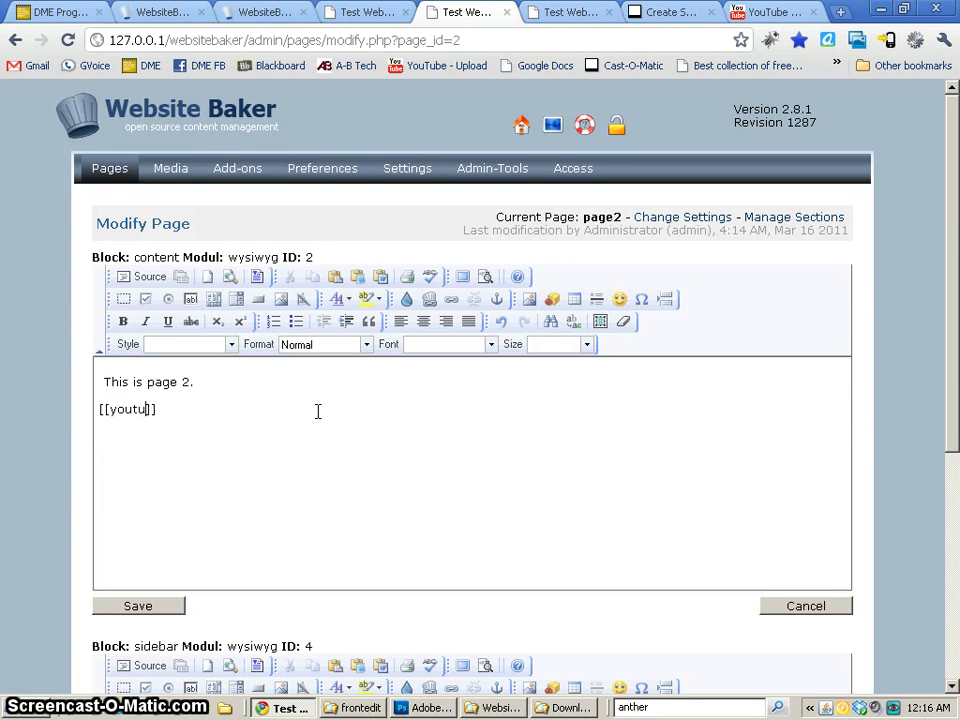
left_click(150, 607)
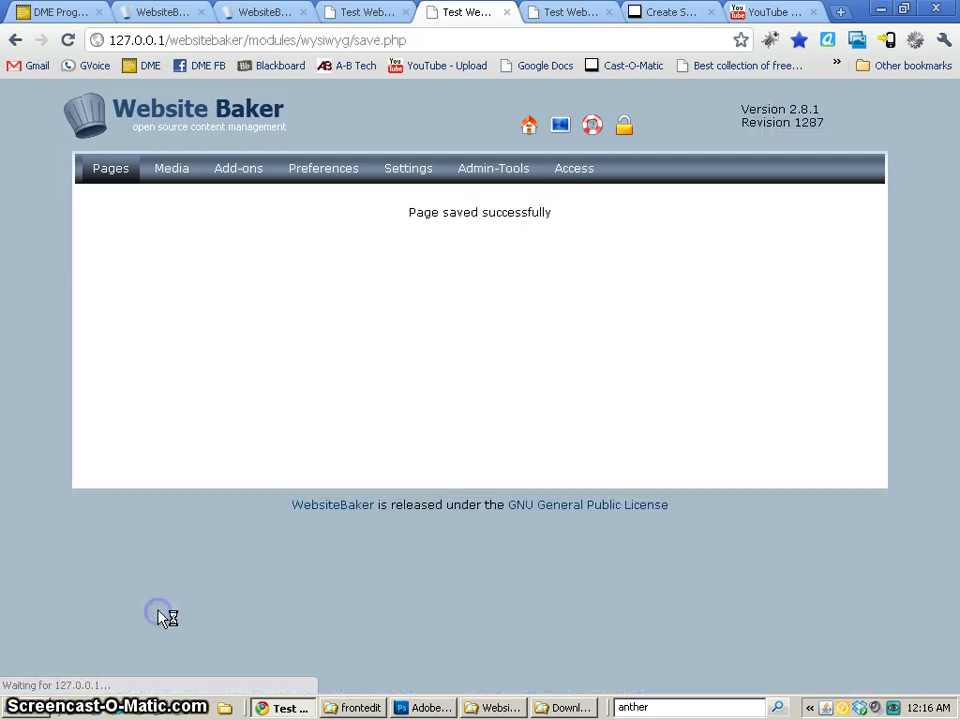
Step: Open page2 on the live site and check the embedded video
left_click(568, 13)
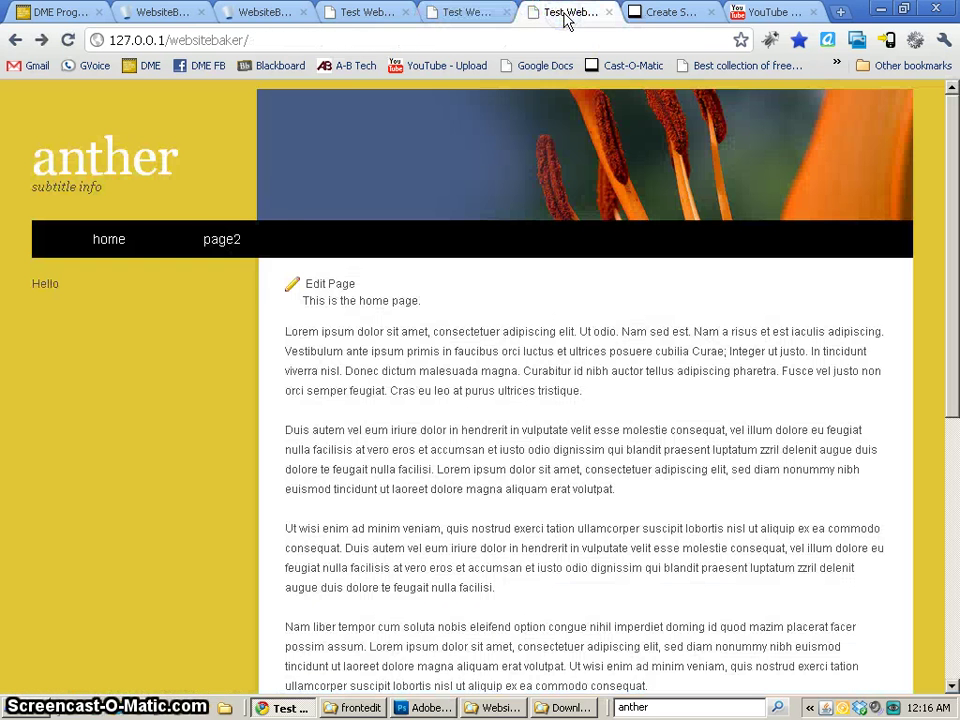
left_click(237, 233)
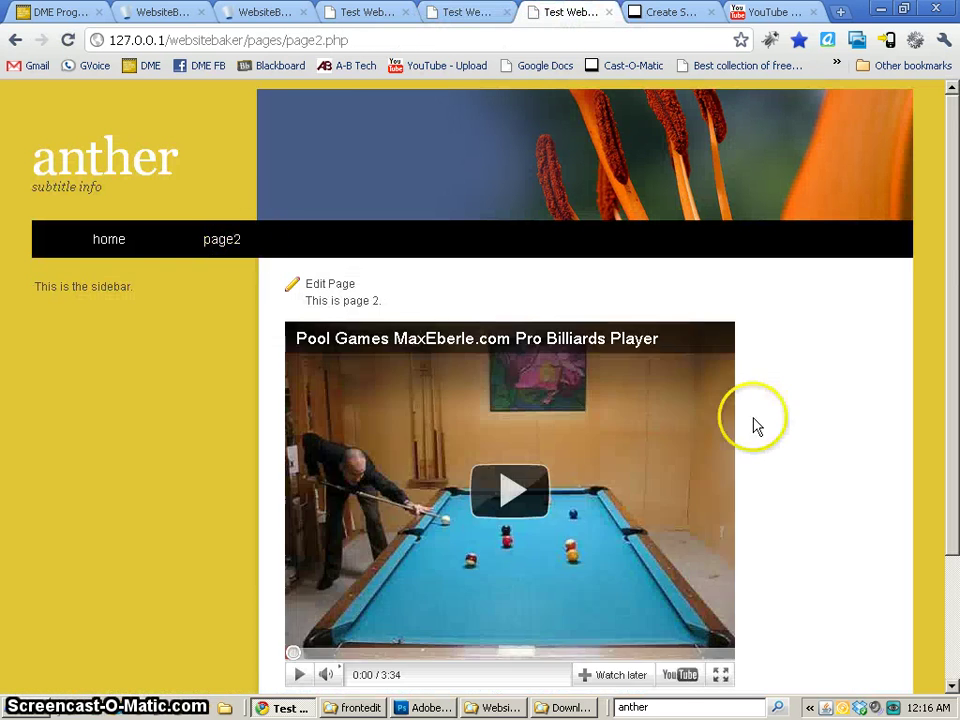
scroll(798, 447, "down", 3)
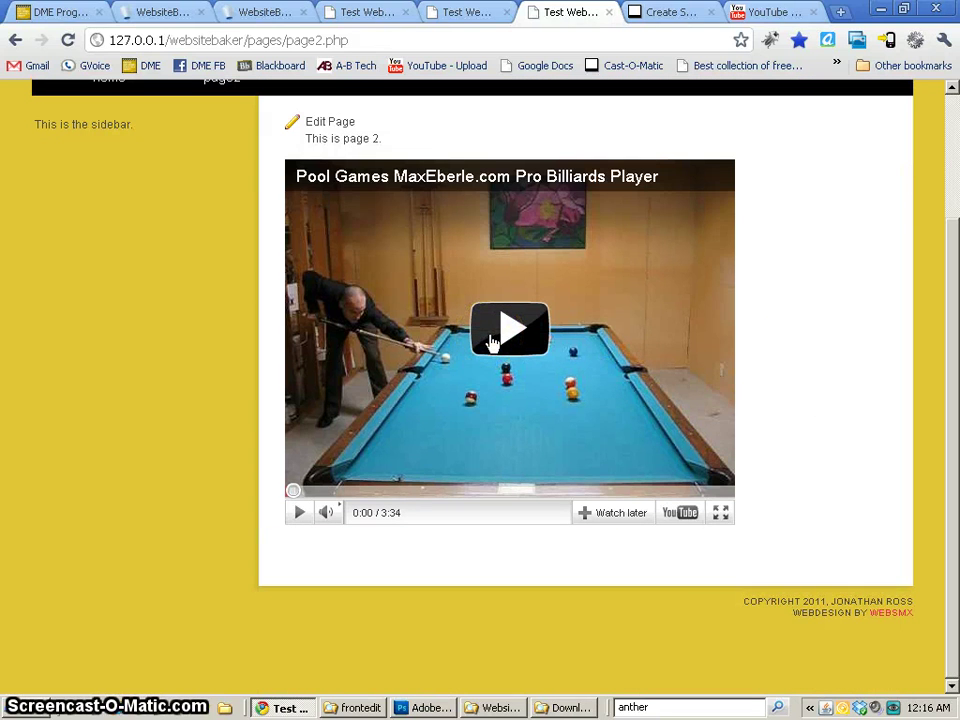
left_click(806, 299)
scroll(810, 293, "up", 1)
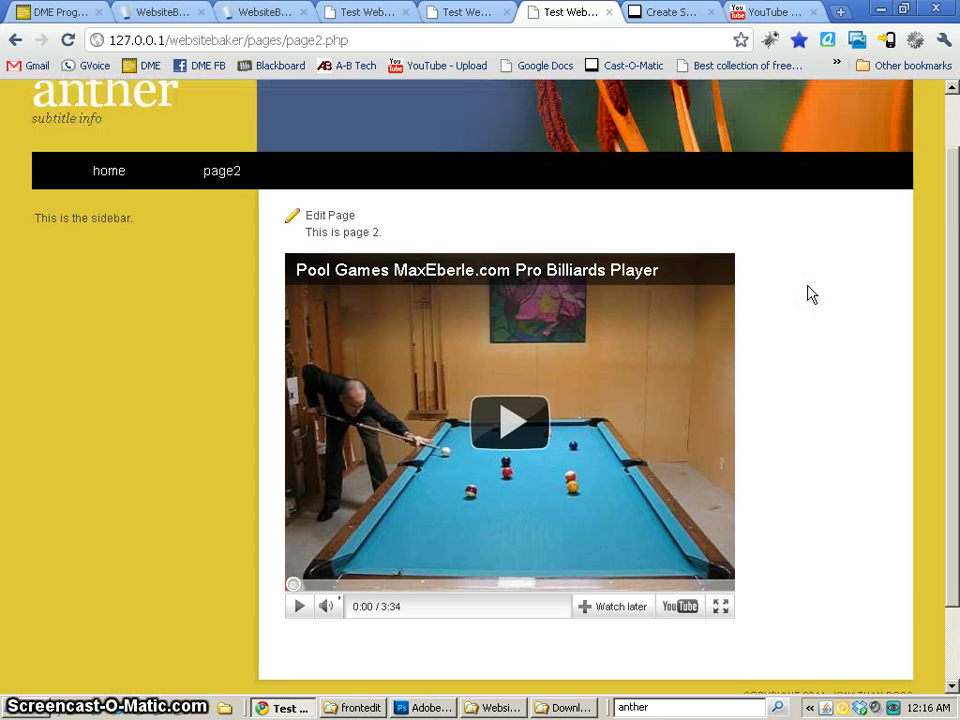
Step: Open the youtube droplet for editing and replace the video ID in its embed URL with '.$ID.'
left_click(489, 21)
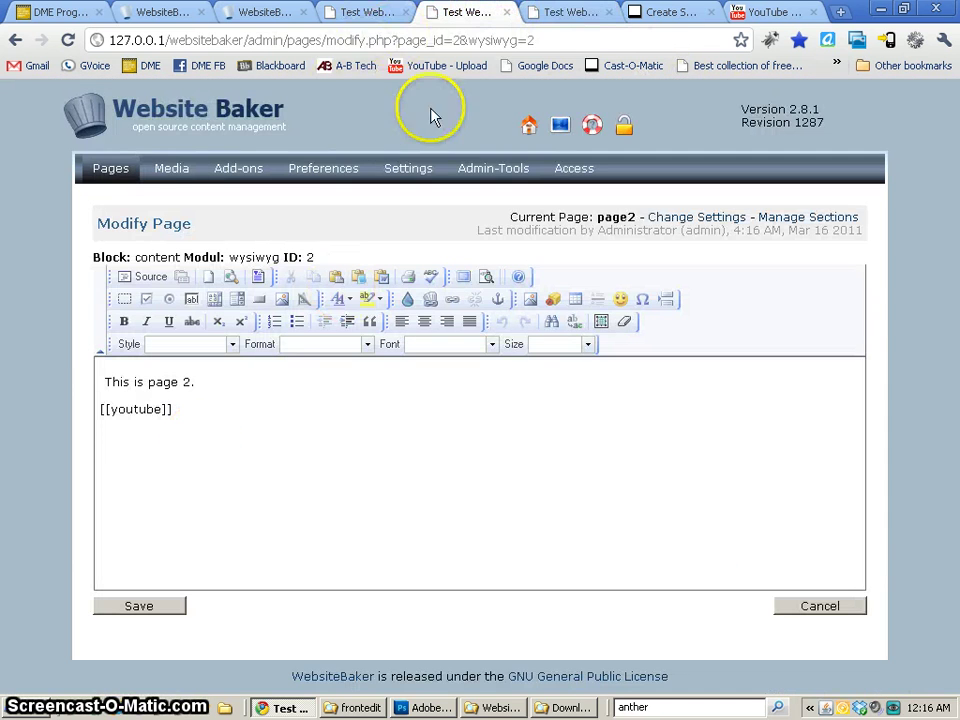
left_click(475, 168)
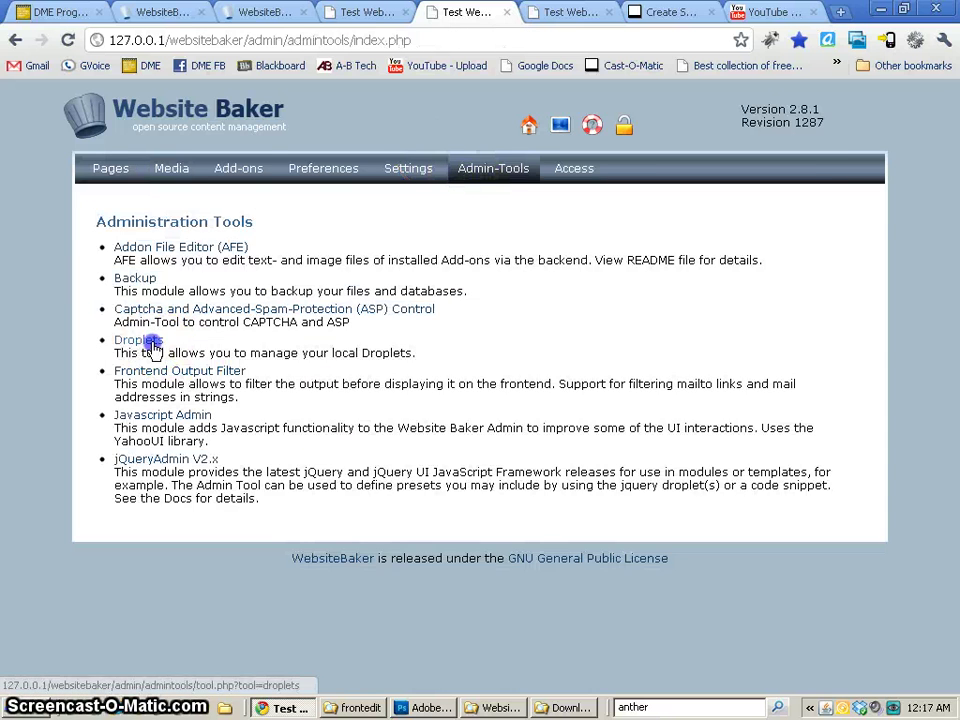
left_click(147, 340)
left_click(171, 345)
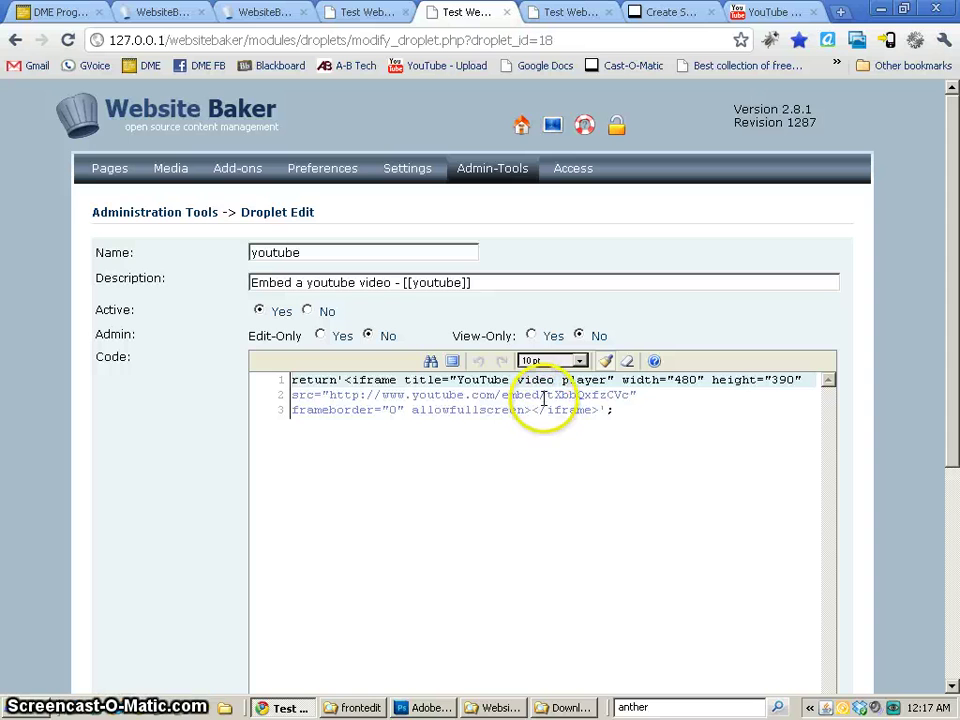
left_click_drag(546, 396, 631, 396)
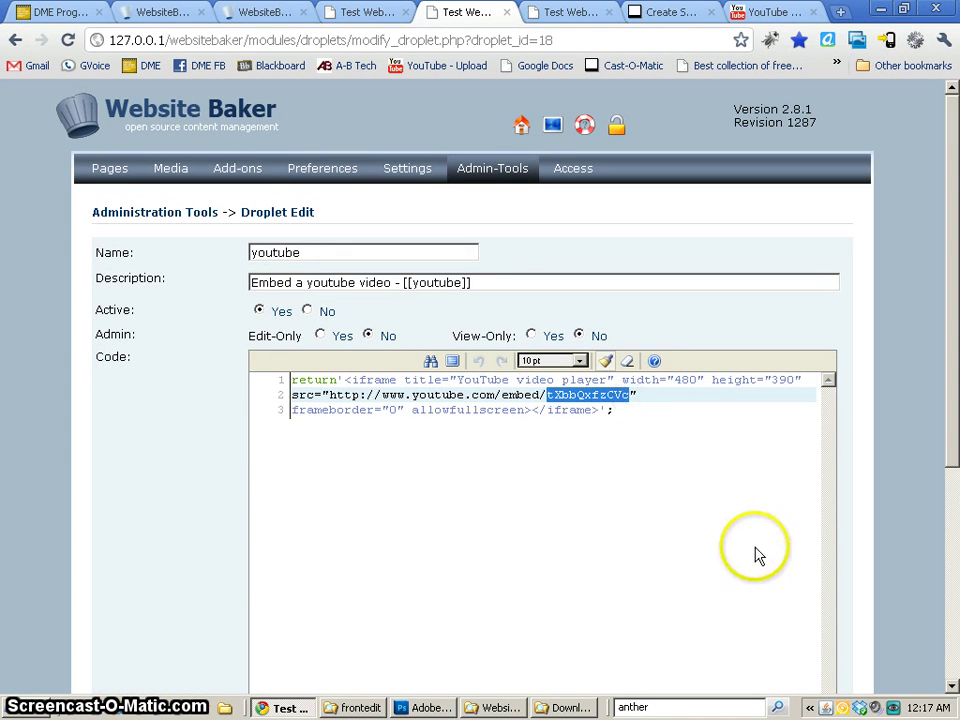
type("'.$ID.")
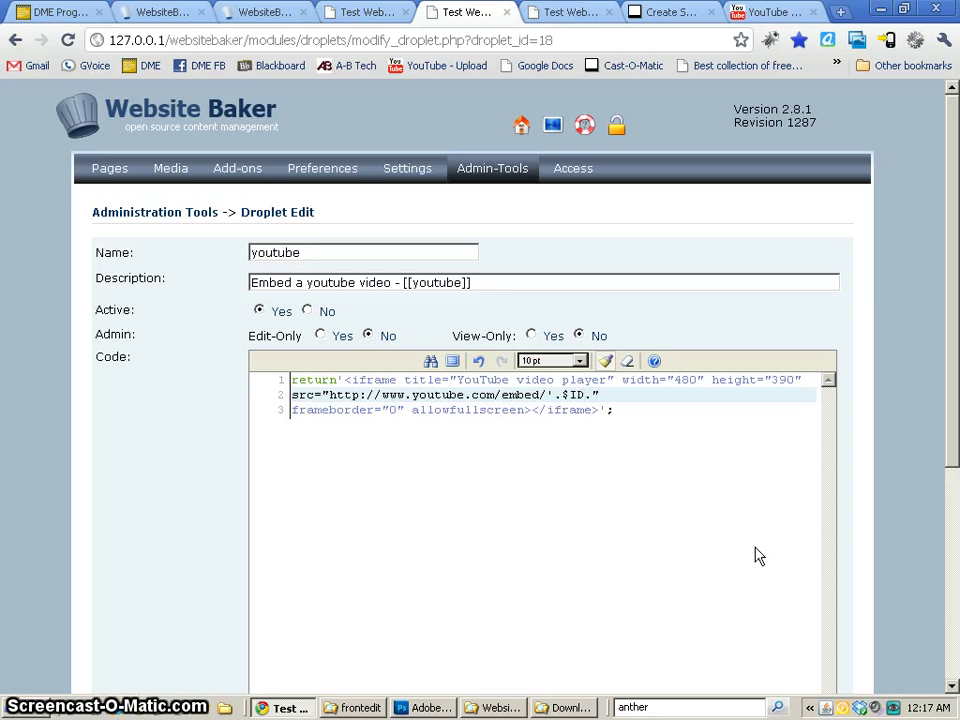
left_click(621, 489)
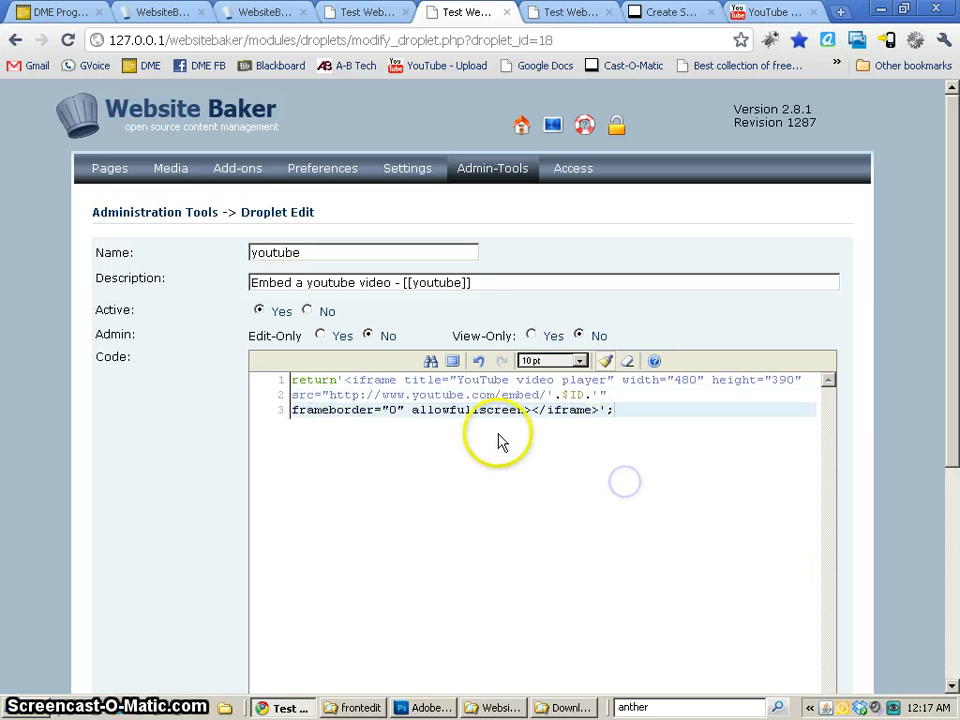
Step: Examine the quotes, dots and $ID variable in the embed URL of the droplet code
double_click(576, 396)
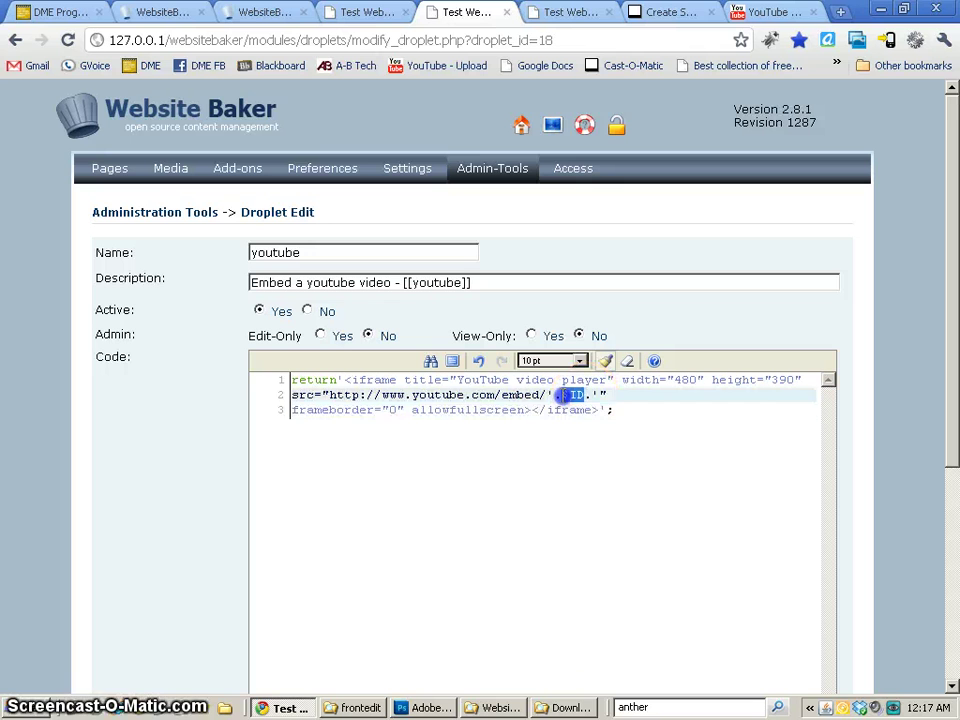
left_click(577, 452)
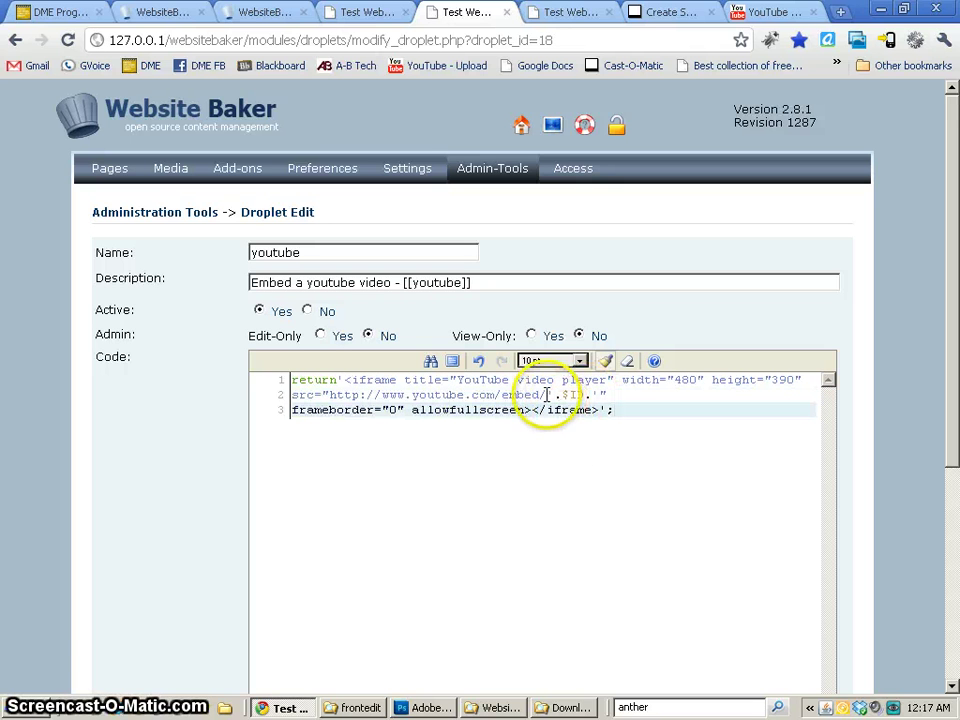
left_click_drag(547, 396, 562, 396)
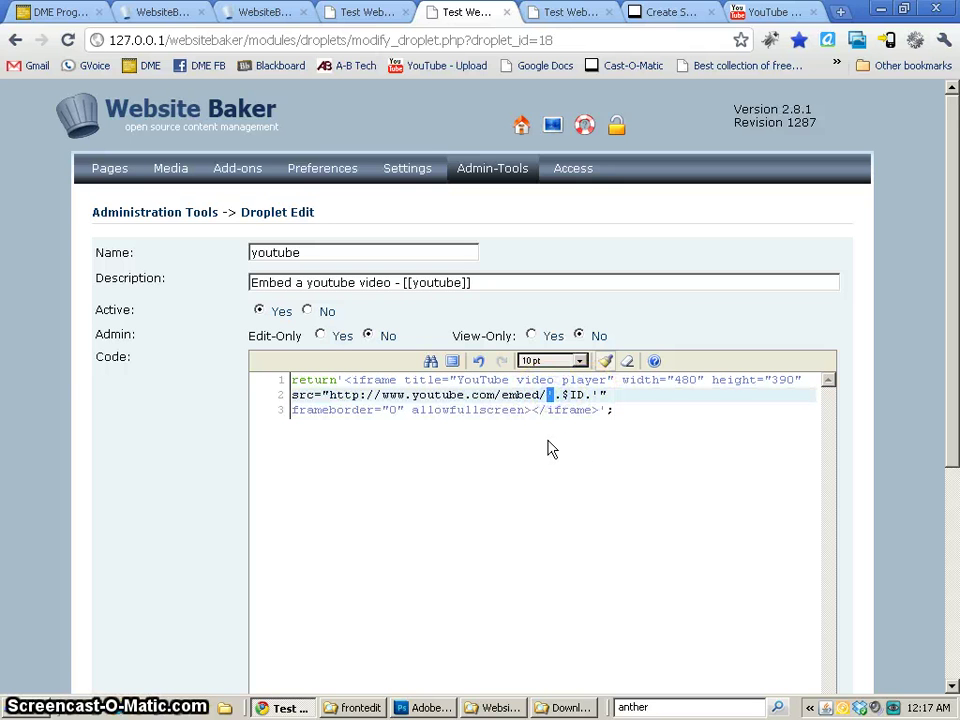
left_click(561, 439)
left_click(556, 397)
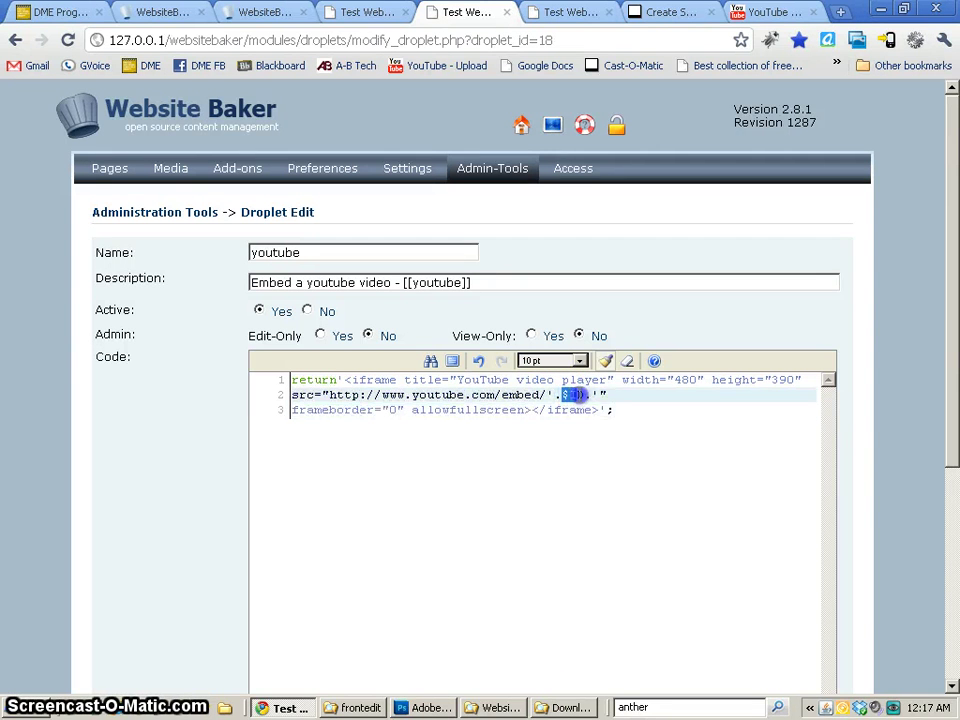
left_click(583, 441)
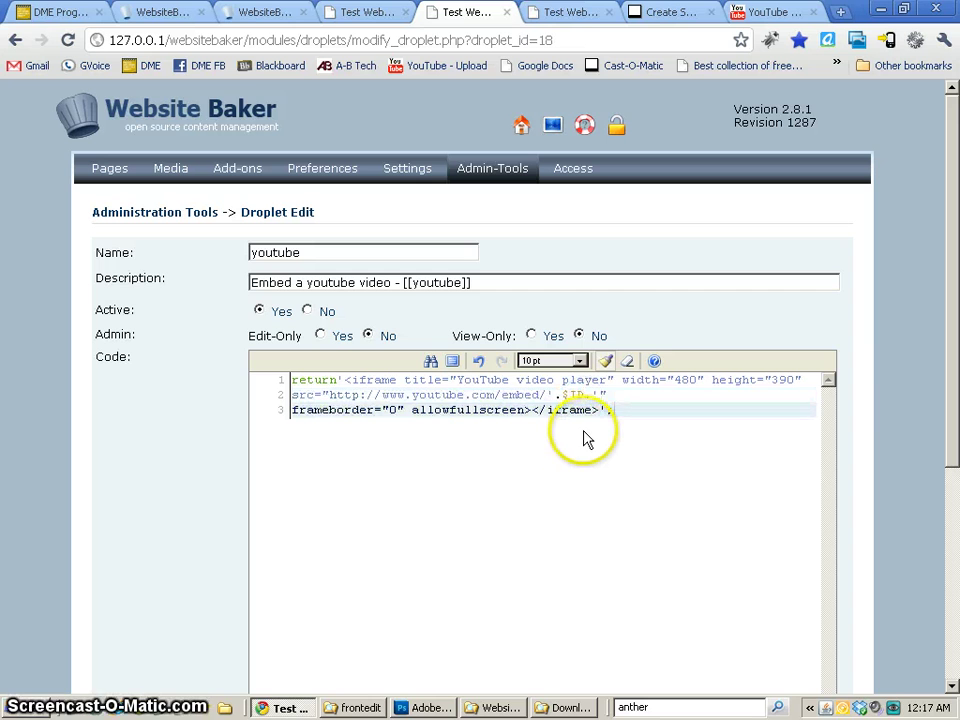
left_click_drag(577, 396, 590, 396)
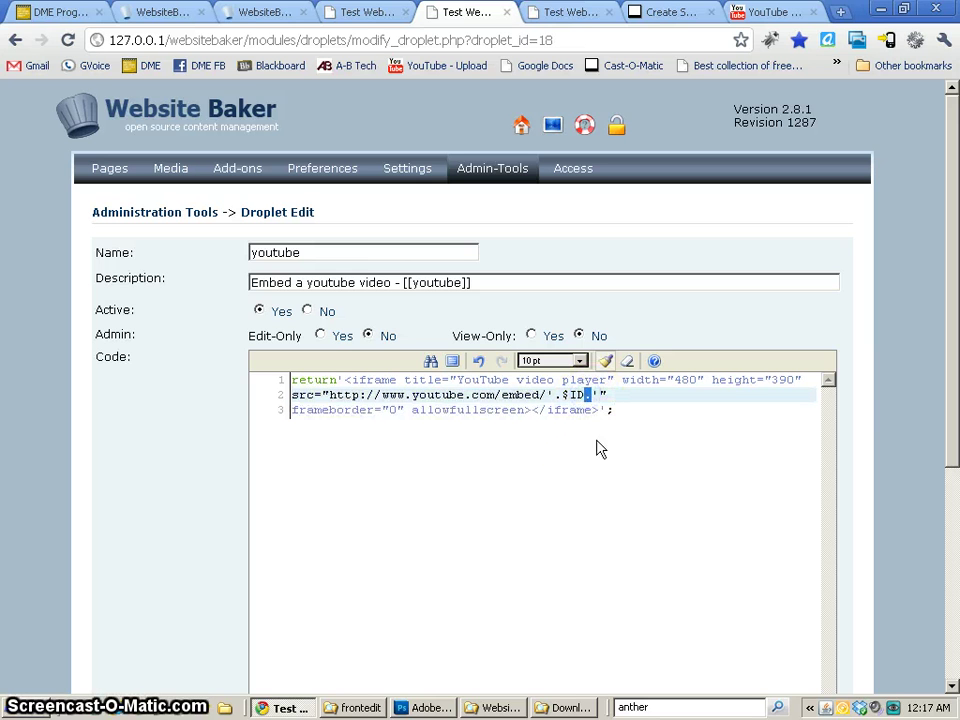
left_click(597, 441)
left_click(593, 395)
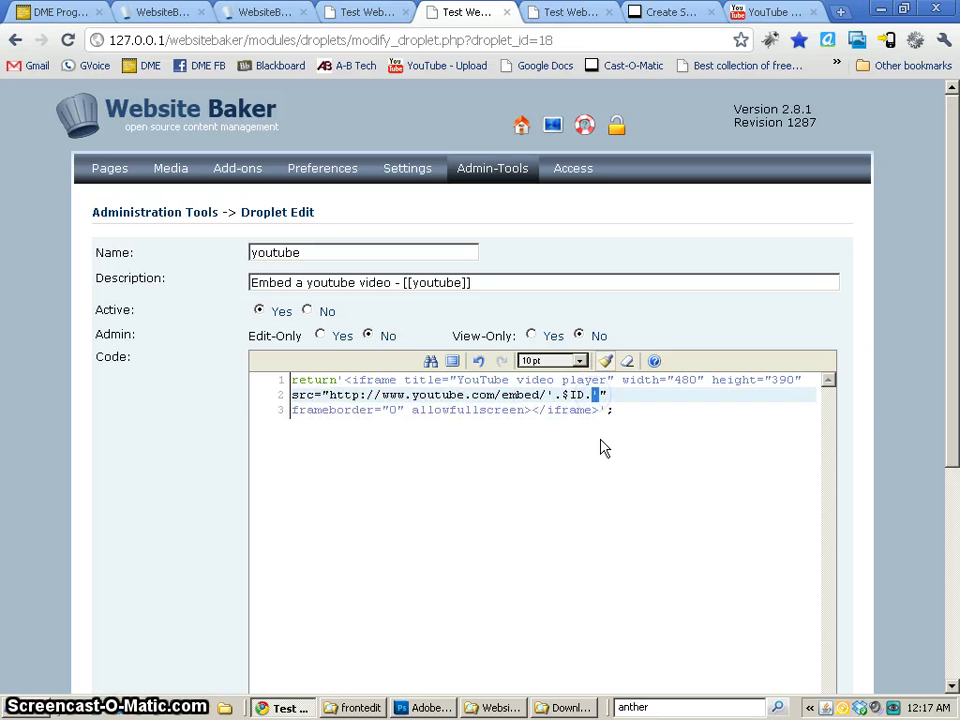
left_click(601, 444)
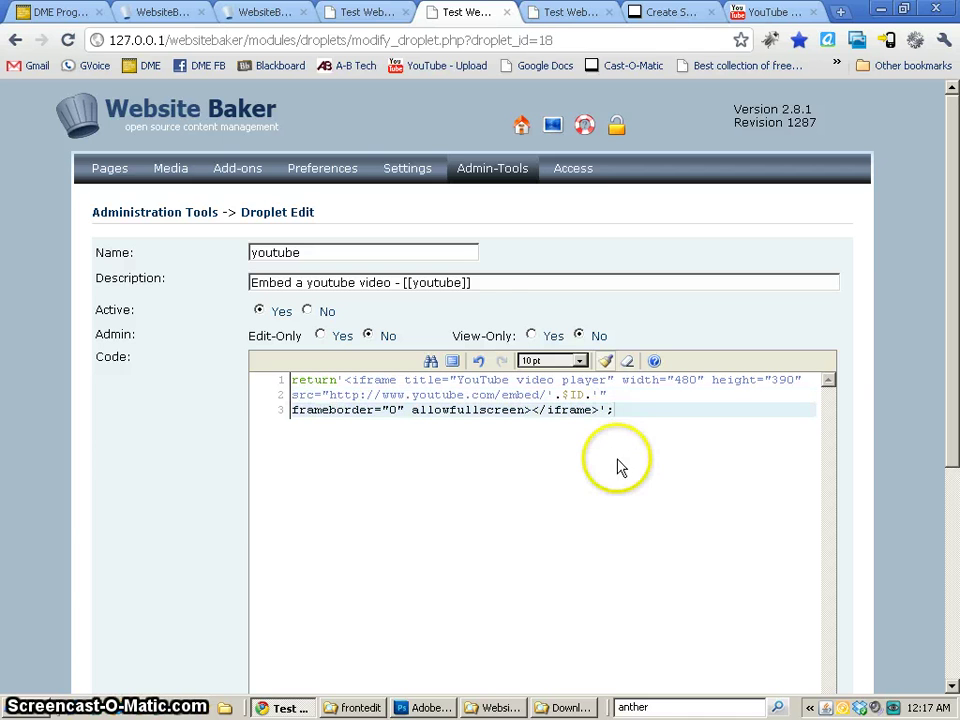
Step: Change the tag in the droplet's description to [[youtube?ID=asdfdowein]] and save the droplet
left_click(462, 283)
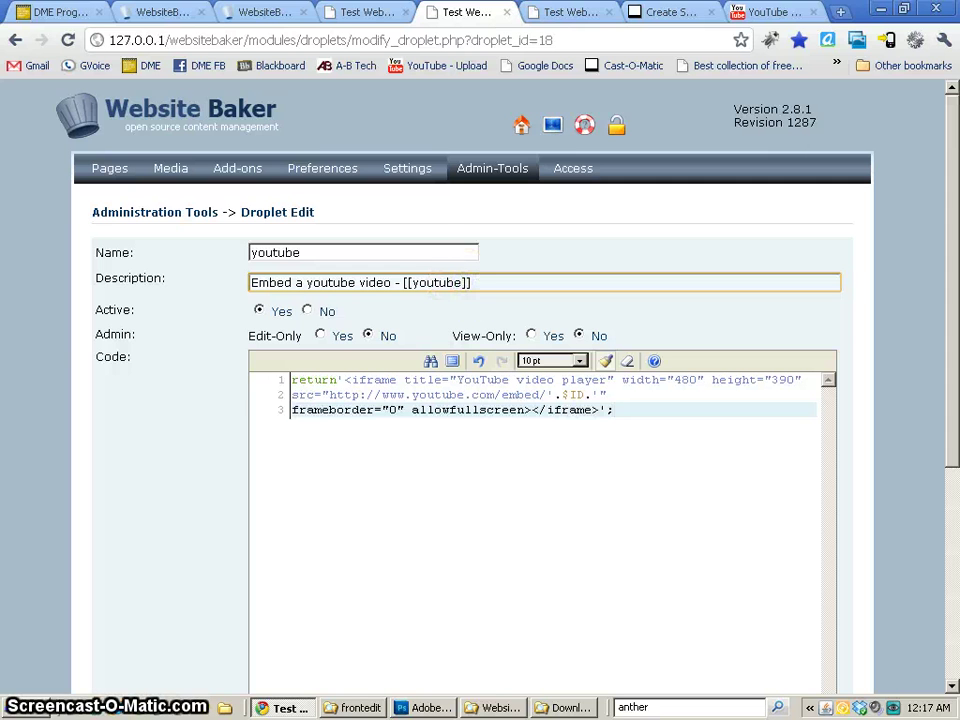
type("?ID=asdfdowein")
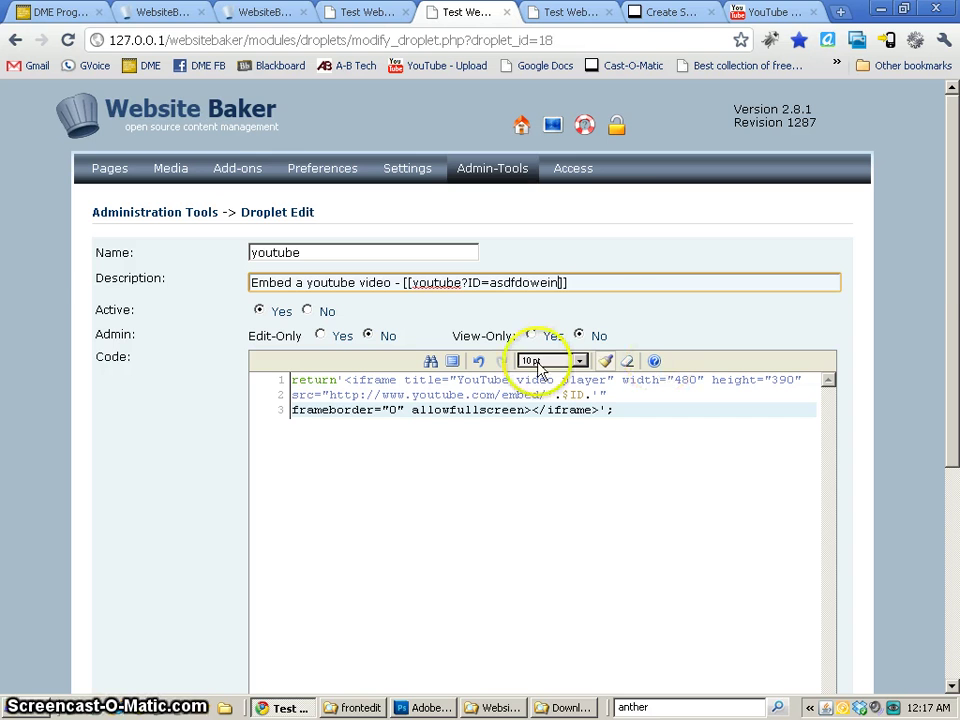
scroll(296, 603, "down", 4)
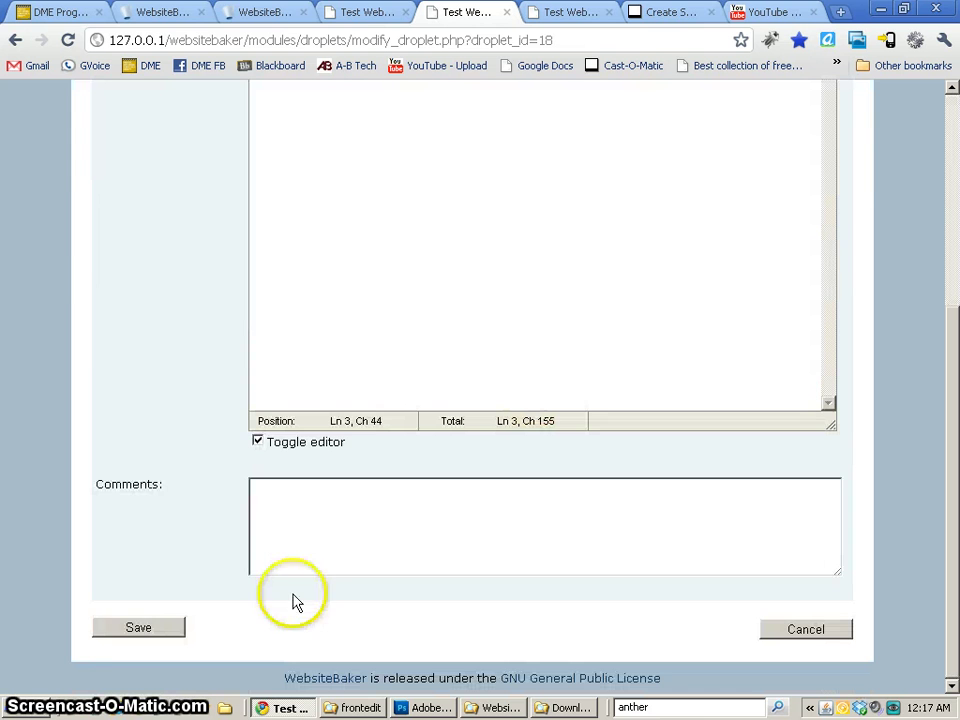
left_click(137, 630)
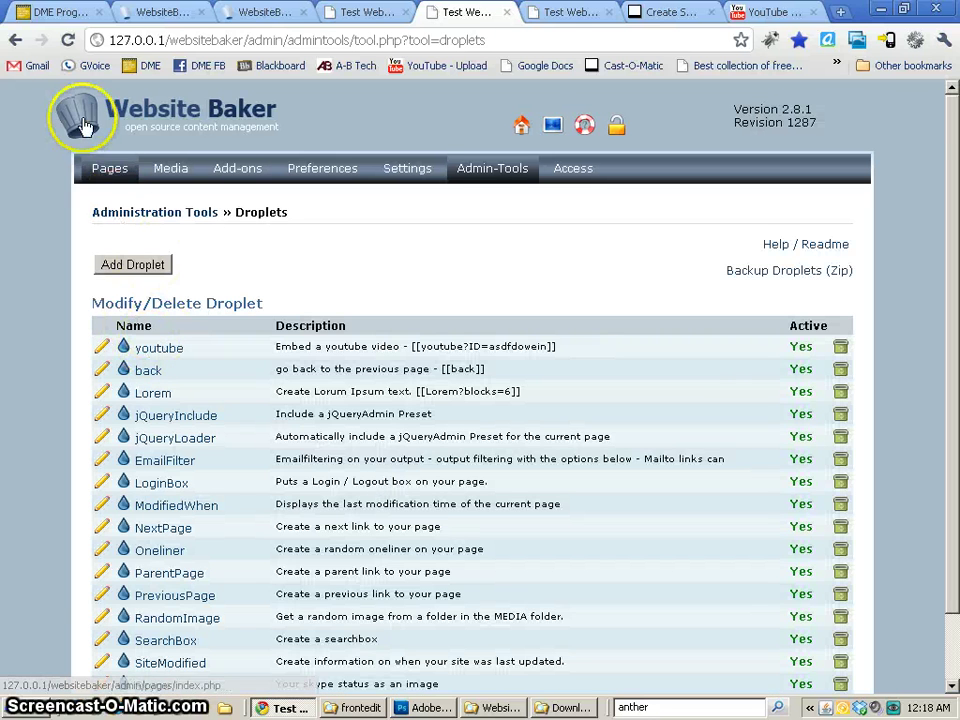
Step: Reload page2 on the live site and check how the [[youtube]] tag without an ID renders
left_click(569, 19)
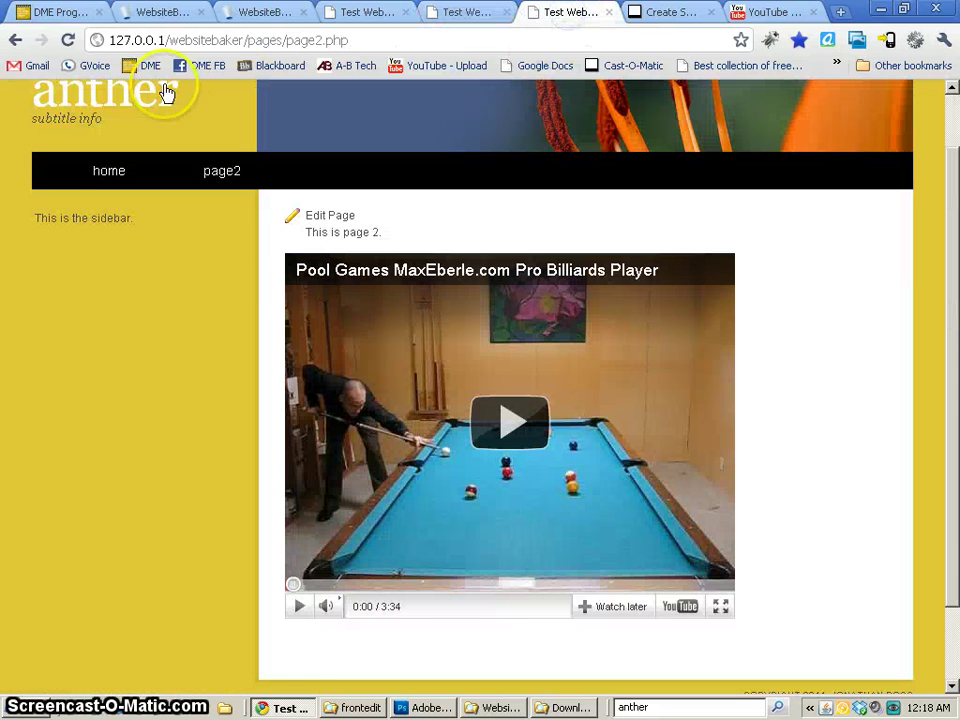
left_click(66, 42)
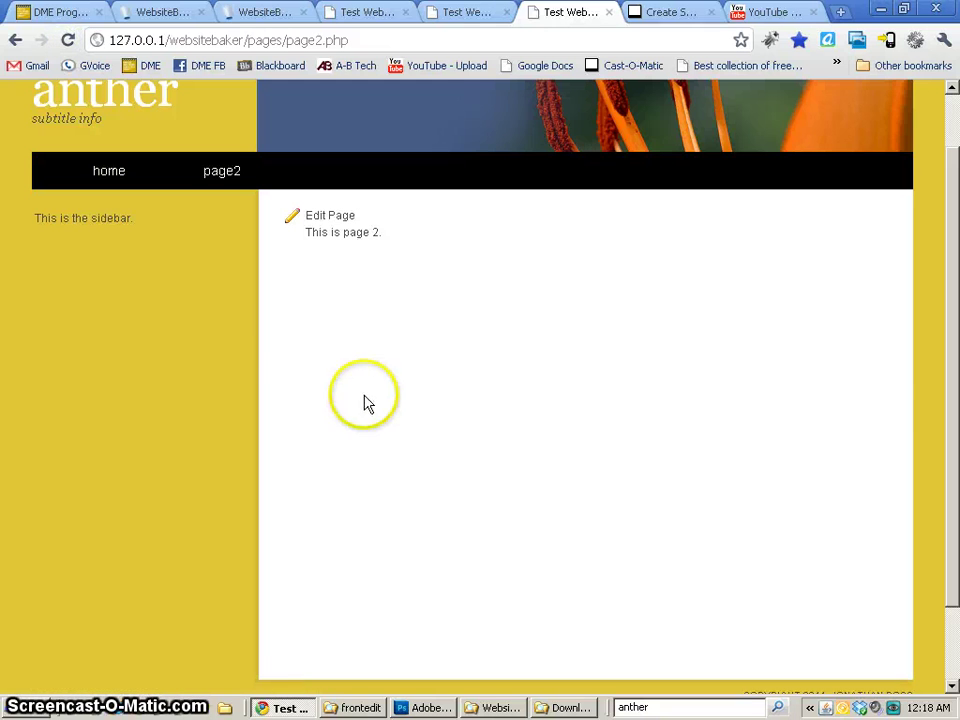
left_click(690, 437)
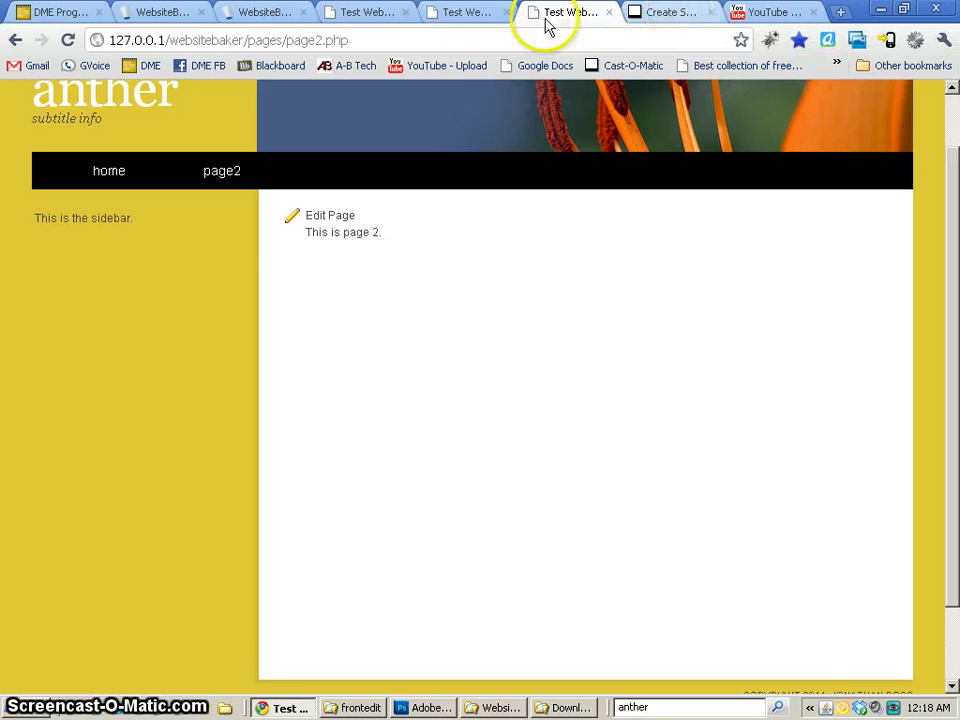
Step: Open page2 for editing and extend the droplet tag in its content to [[youtube?ID=]]
left_click(466, 12)
left_click(92, 169)
left_click(156, 298)
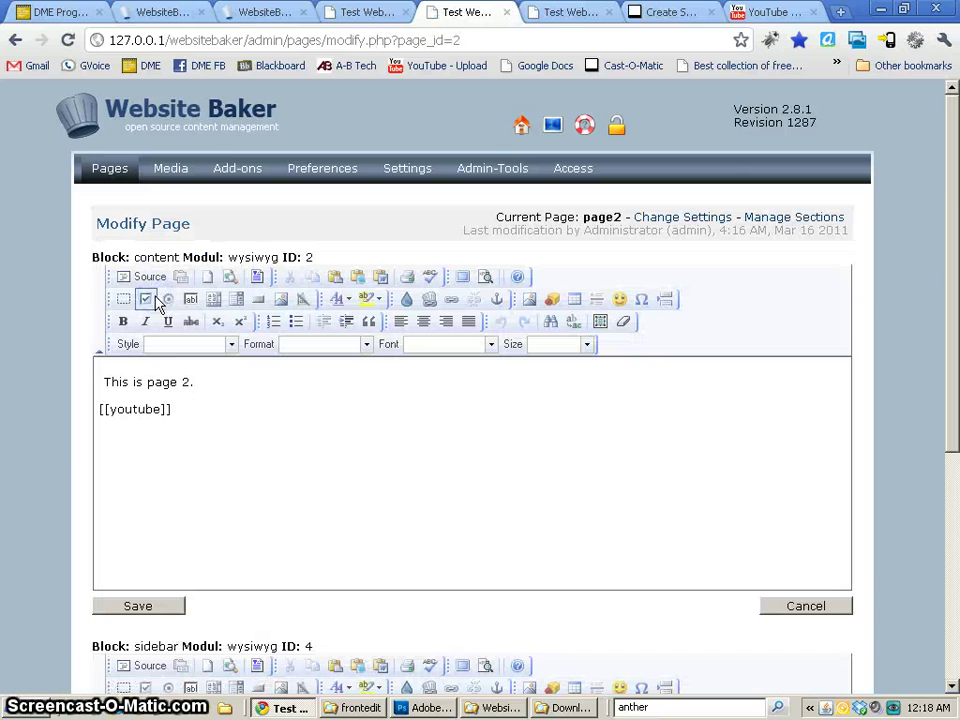
left_click(162, 409)
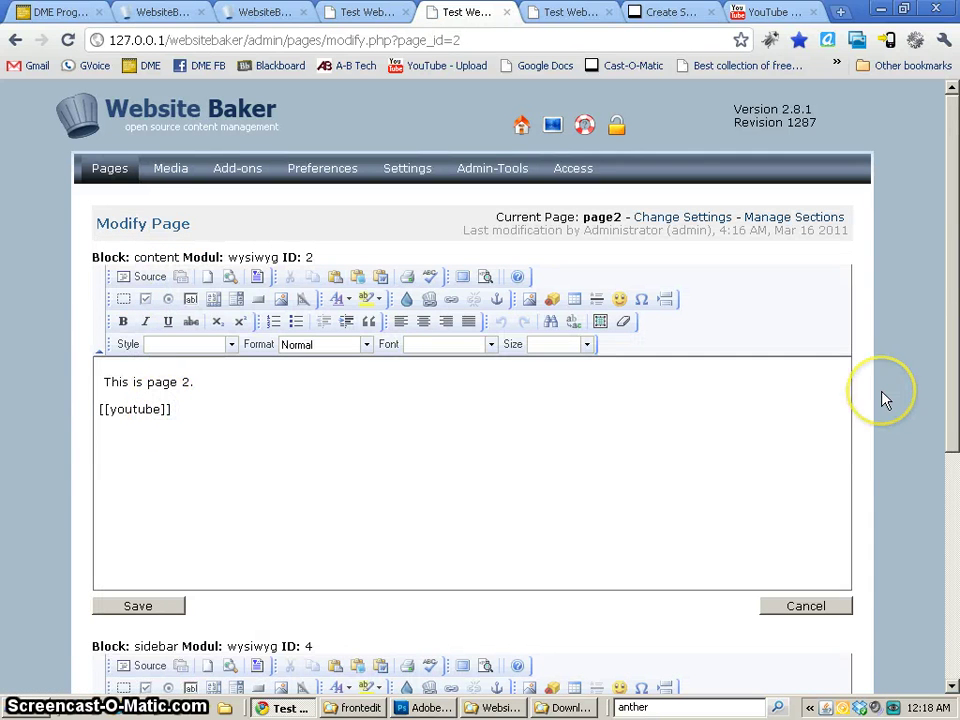
type("?ID=")
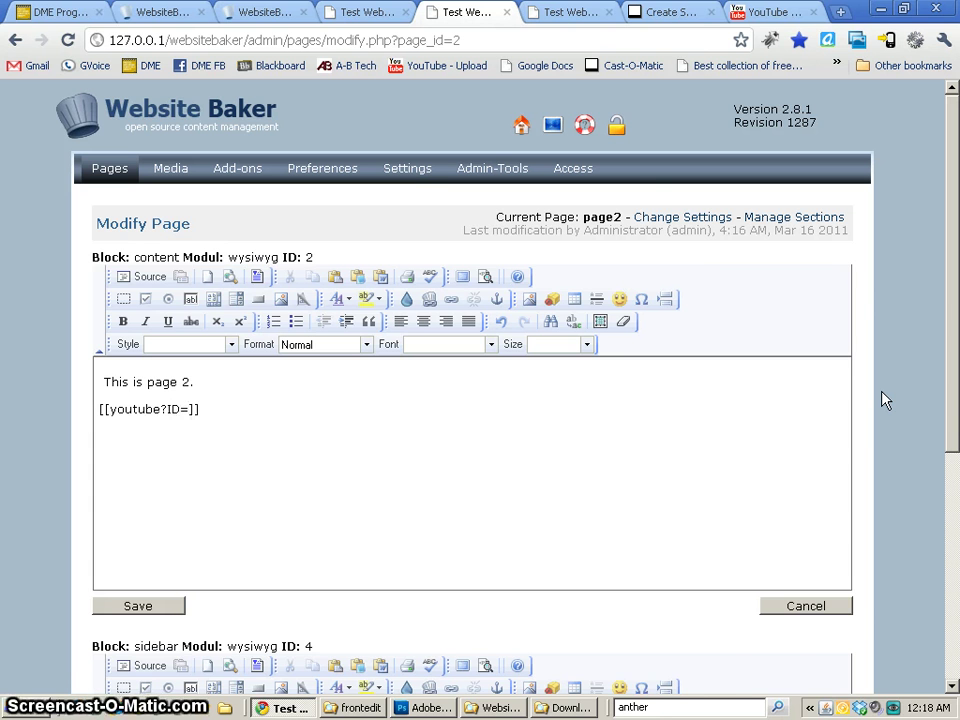
Step: Switch to the YouTube video page and copy the video ID tXbbQxfzCVc from its web address
left_click(795, 14)
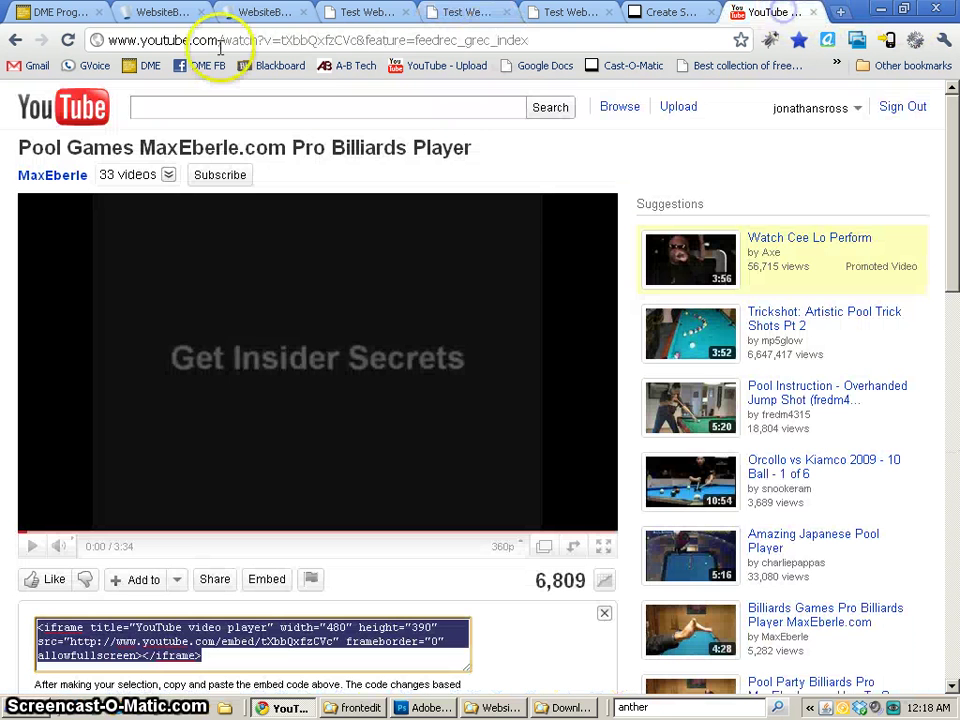
left_click(283, 40)
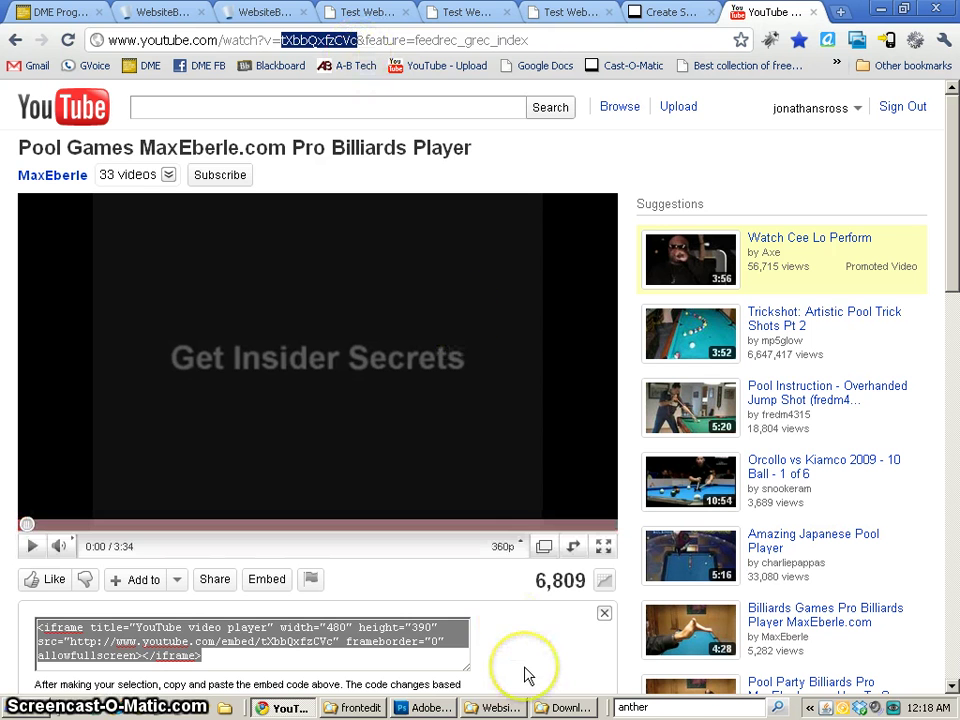
left_click(258, 40)
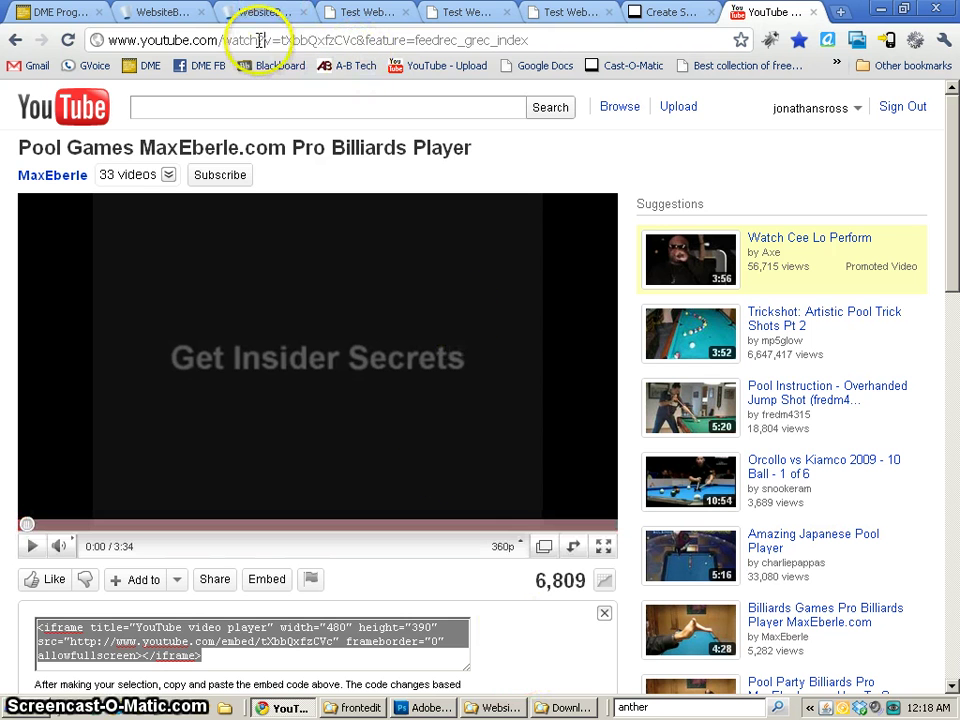
left_click_drag(258, 40, 325, 40)
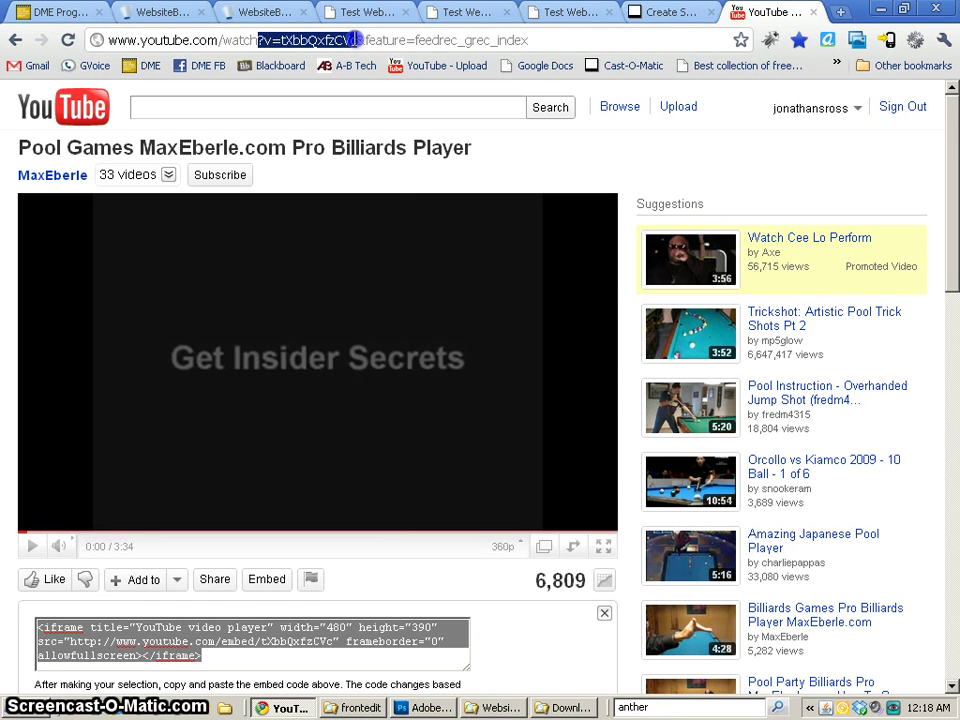
left_click_drag(355, 40, 358, 40)
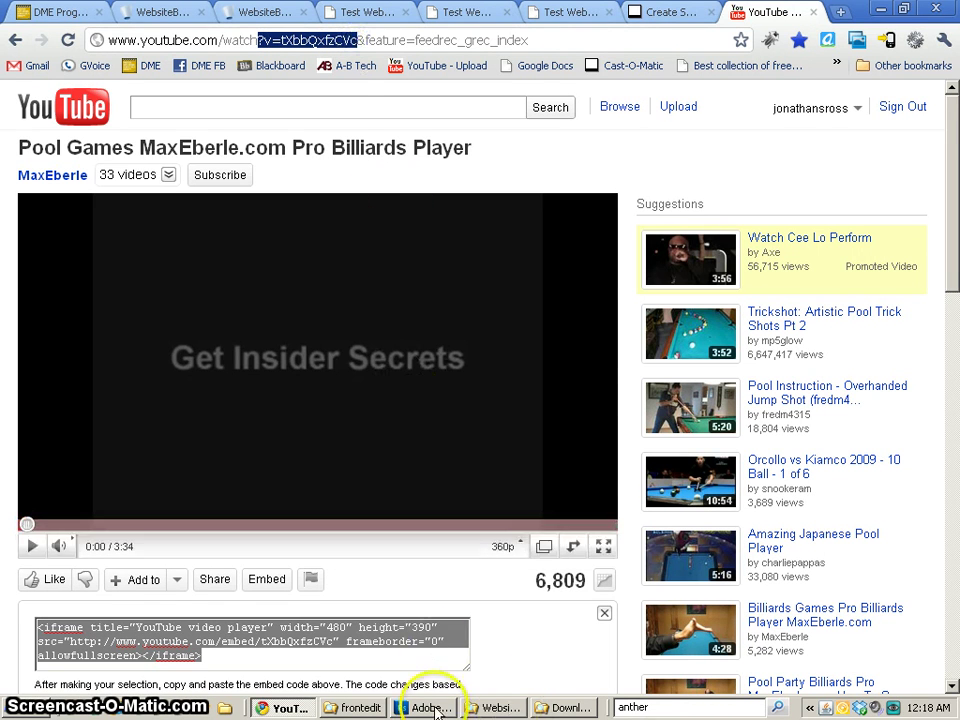
Step: Return to the page2 editor and try to paste the video ID as plain text into the [[youtube?ID=]] tag
left_click(476, 14)
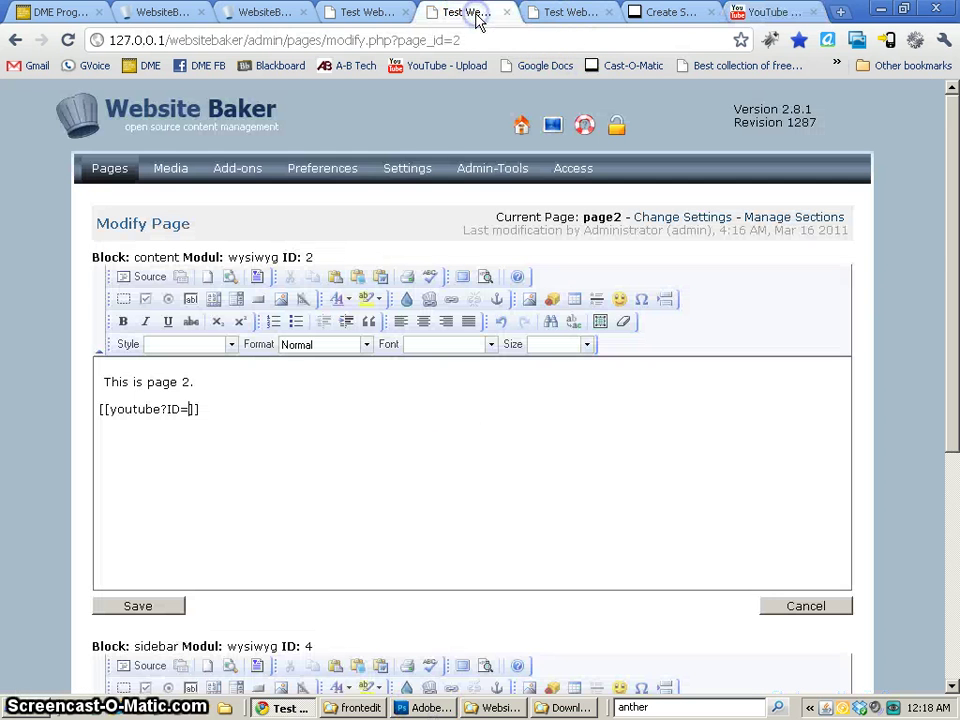
left_click(188, 411)
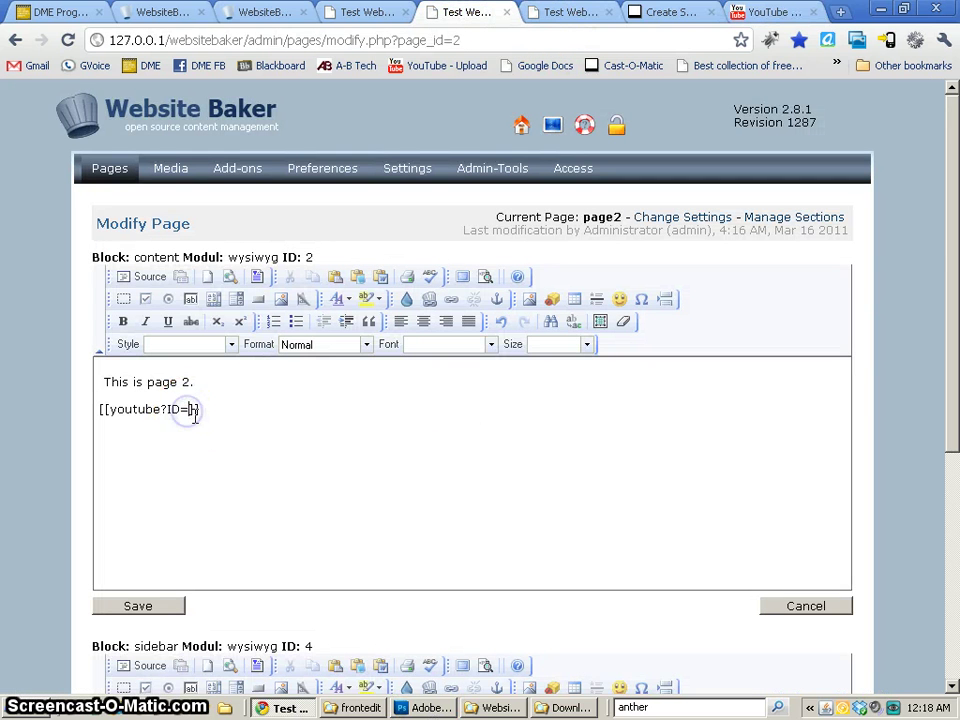
left_click(190, 409)
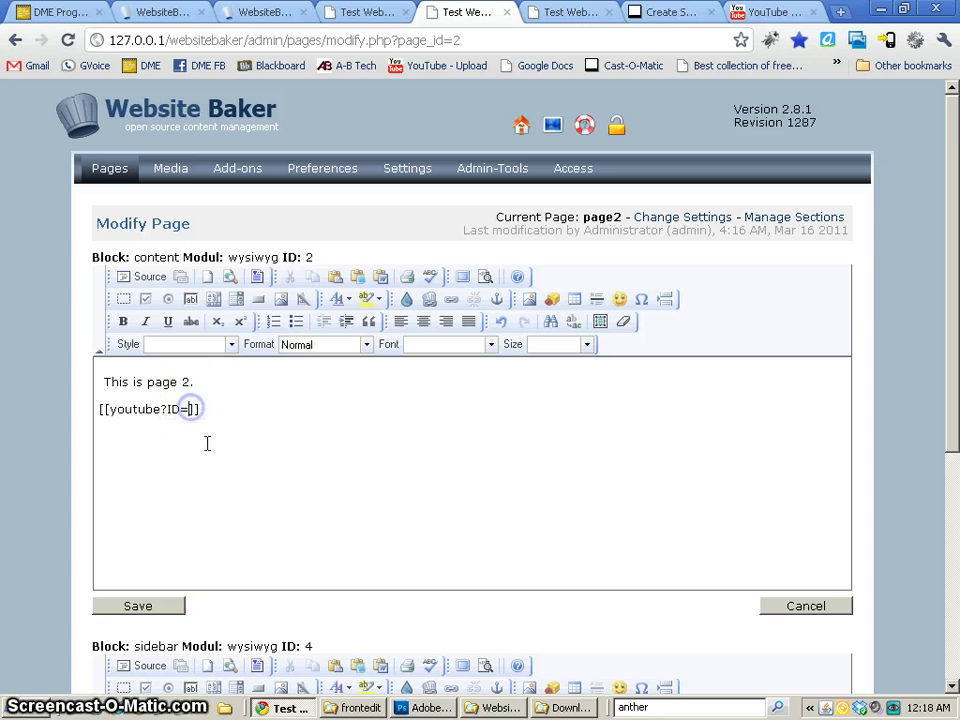
left_click(357, 276)
type("tXbbQxfzCVc")
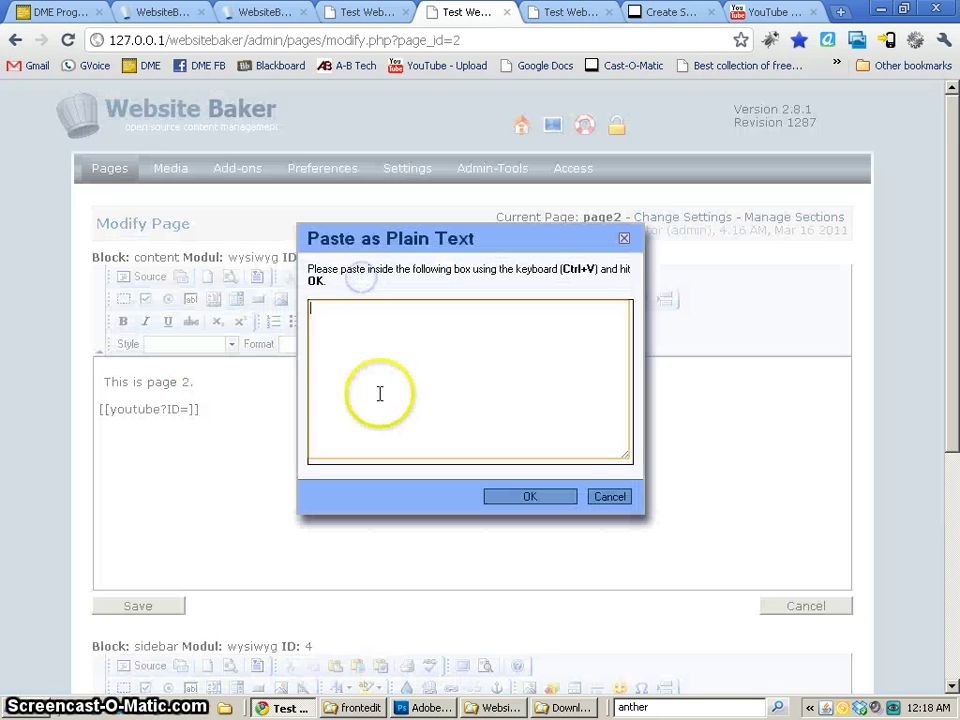
left_click(555, 497)
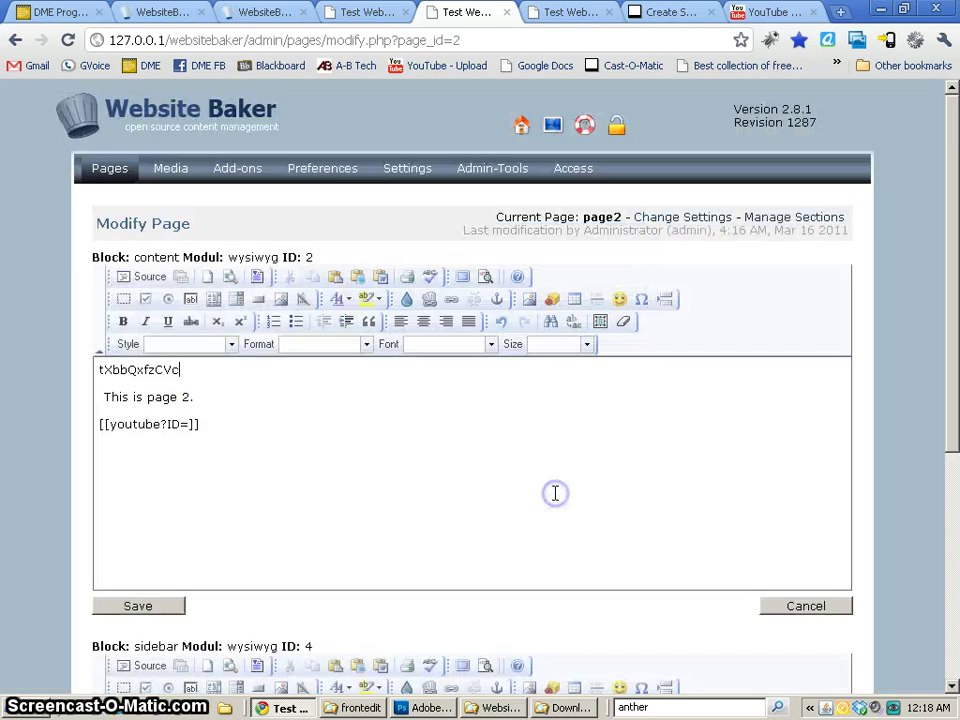
Step: Copy the misplaced text tXbbQxfzCVc above "This is page 2." and delete it from the content
left_click_drag(180, 370, 76, 371)
key("ctrl+c")
key("BackSpace")
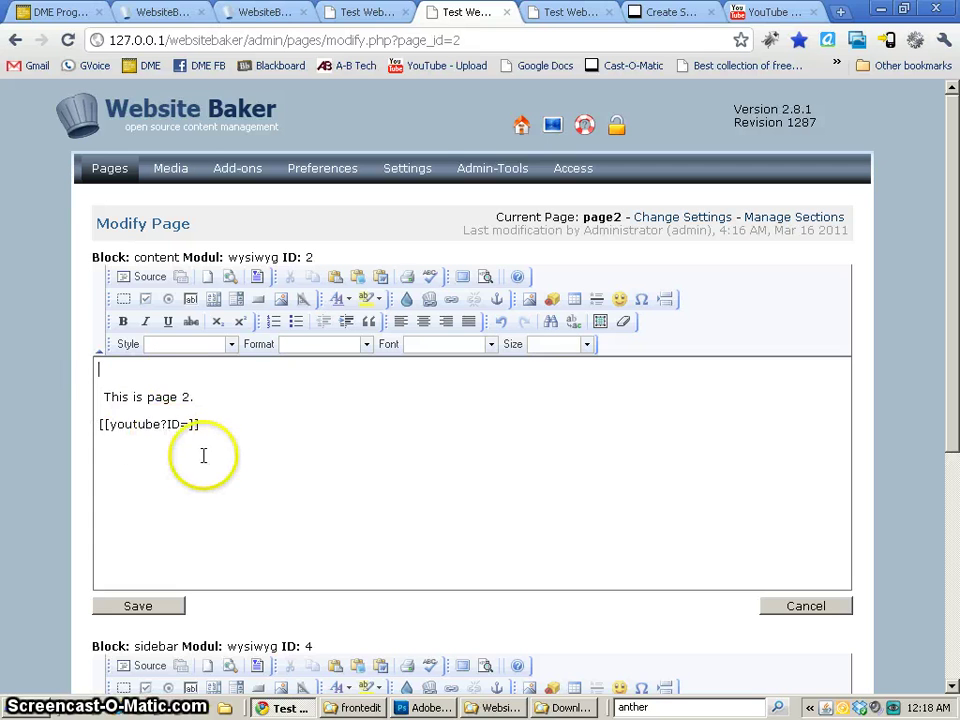
Step: Paste the video ID tXbbQxfzCVc into the [[youtube?ID=]] tag and remove the blank line above "This is page 2."
left_click(191, 424)
key("ctrl+v")
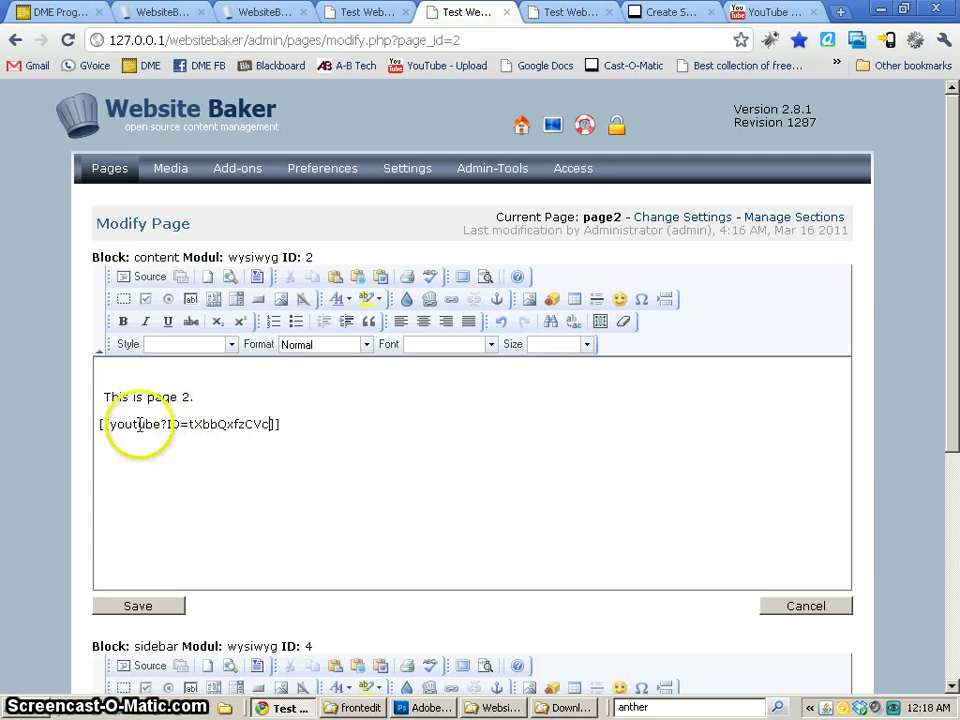
left_click(100, 393)
key("BackSpace")
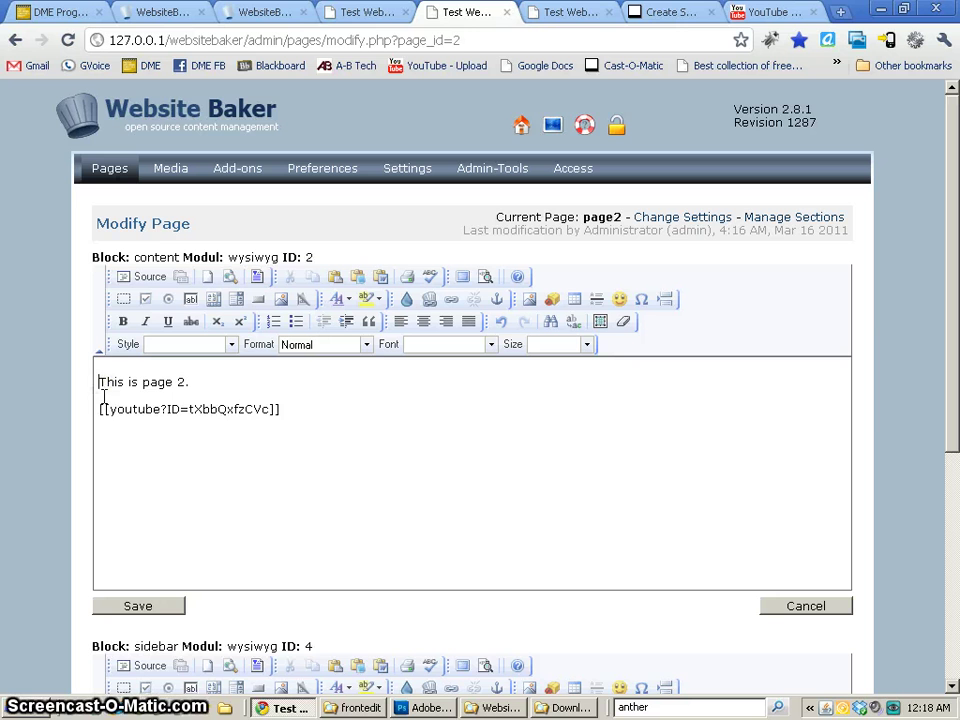
Step: Save page2 and reload its public page to check the embedded video
left_click(138, 606)
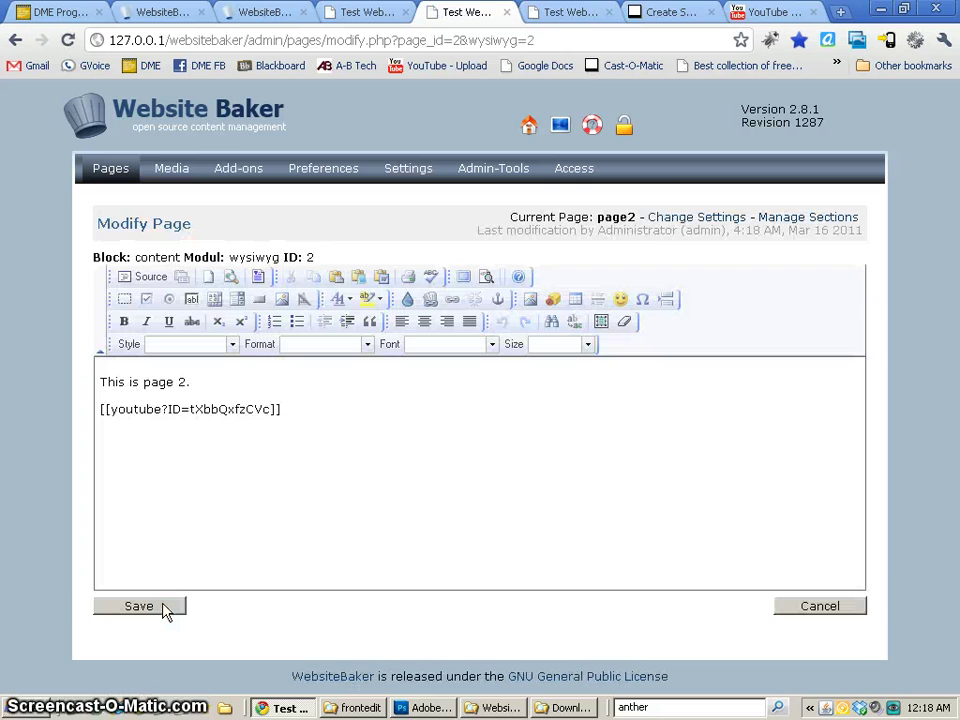
left_click(574, 20)
left_click(70, 40)
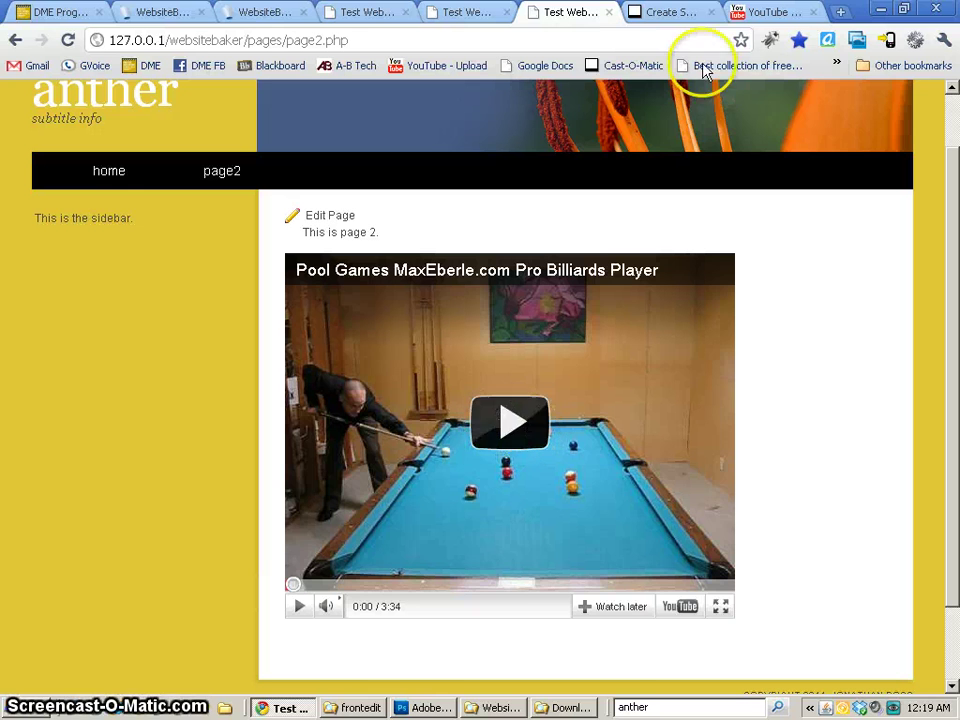
Step: On YouTube, open the suggested "Pool Instruction - Overhanded Jump Shot" video and copy its ID FrHcCBJp0wY from the web address
left_click(787, 16)
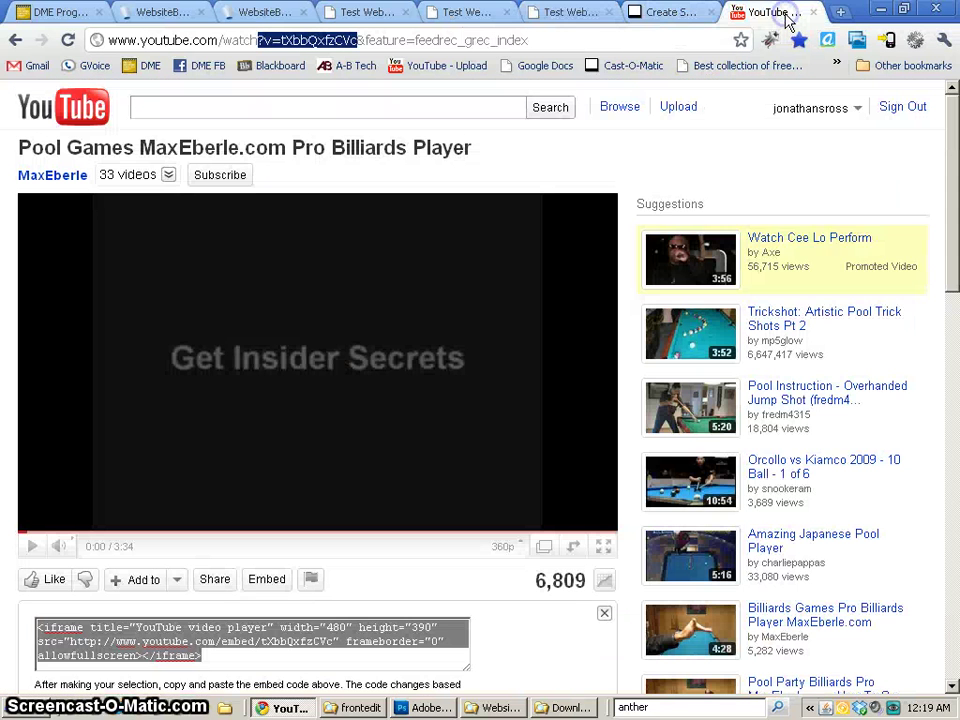
left_click(698, 402)
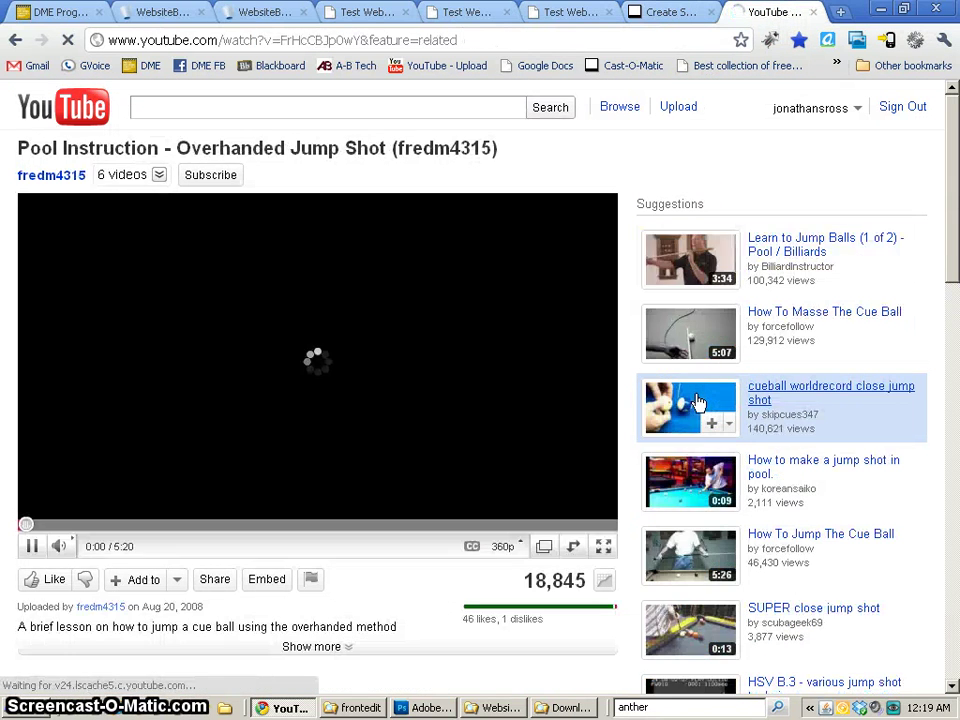
left_click(32, 546)
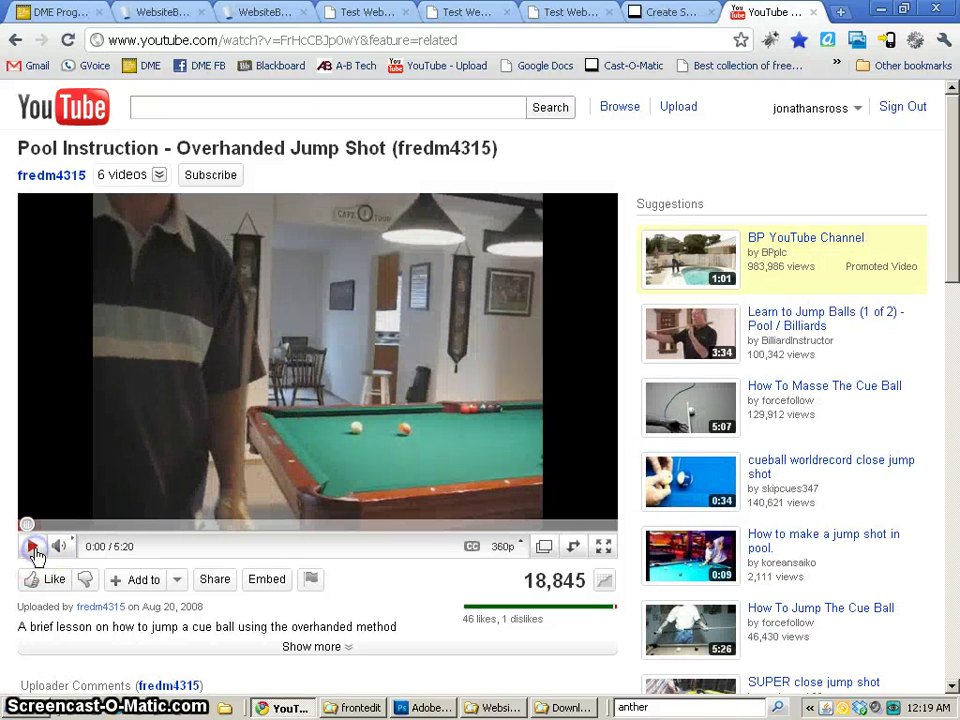
left_click_drag(281, 40, 360, 40)
key("ctrl+c")
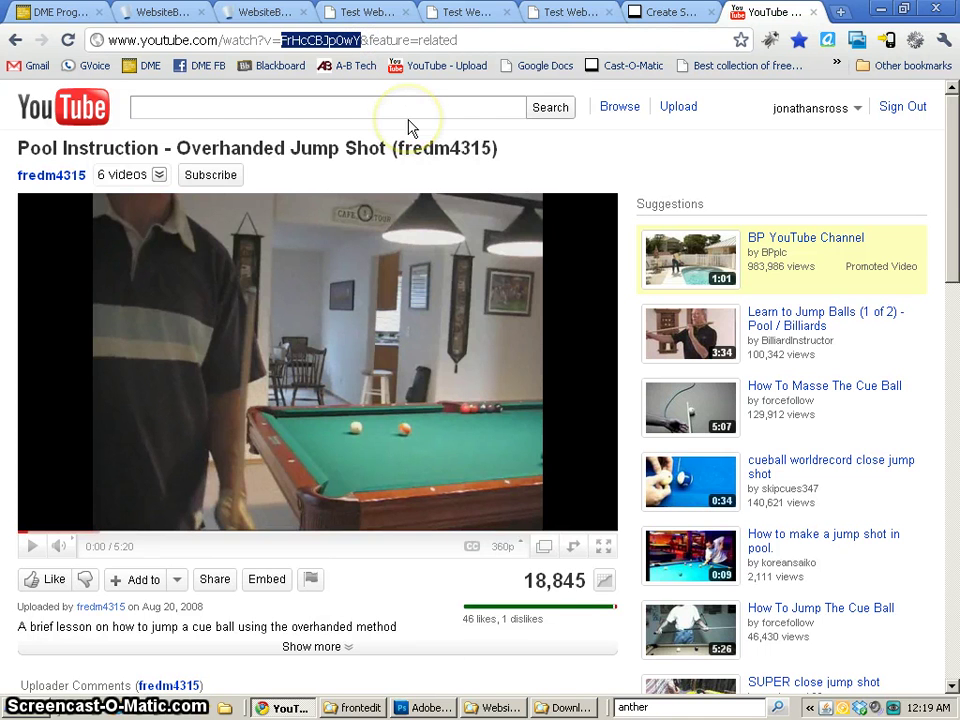
Step: Return to the page2 editor and begin a second tag, [[youtube?ID=, on a new line below the first one
left_click(572, 14)
left_click(466, 12)
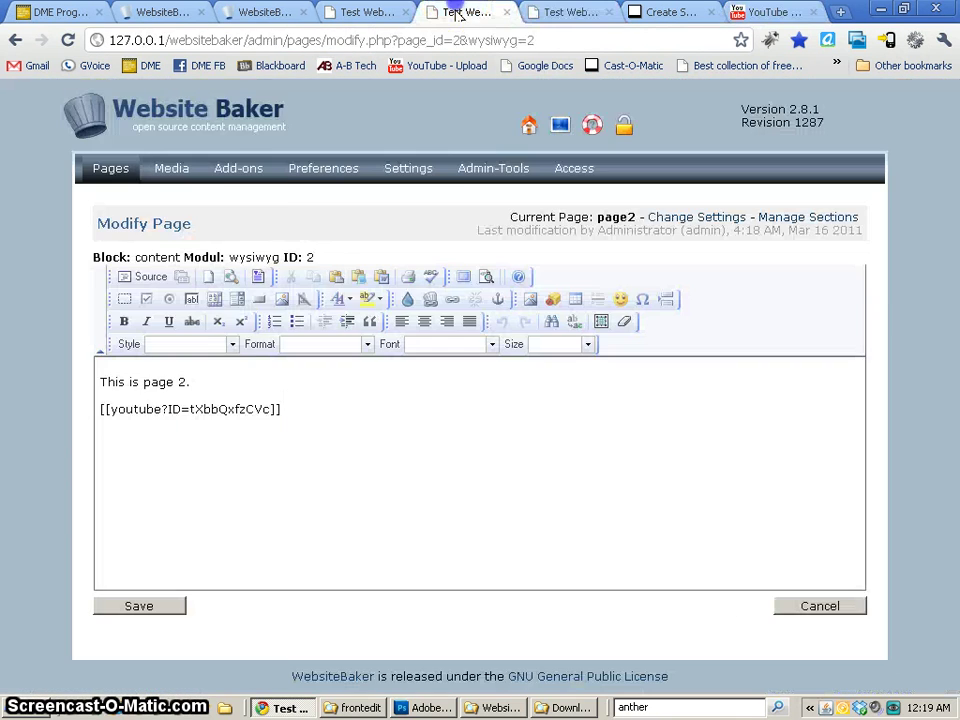
left_click(311, 418)
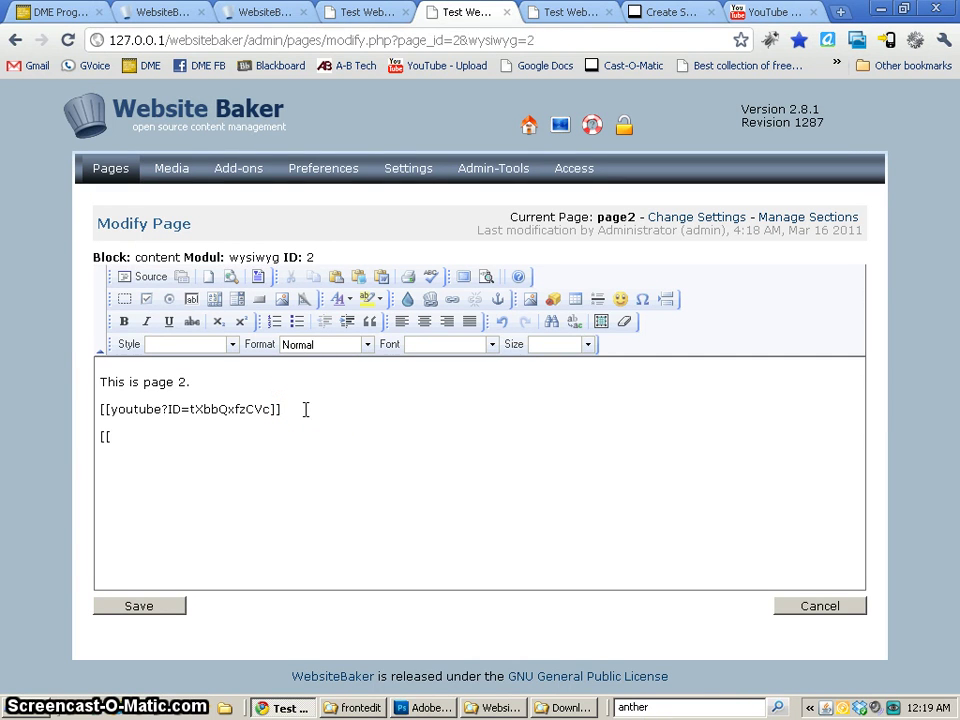
type("[[youtube?ID=")
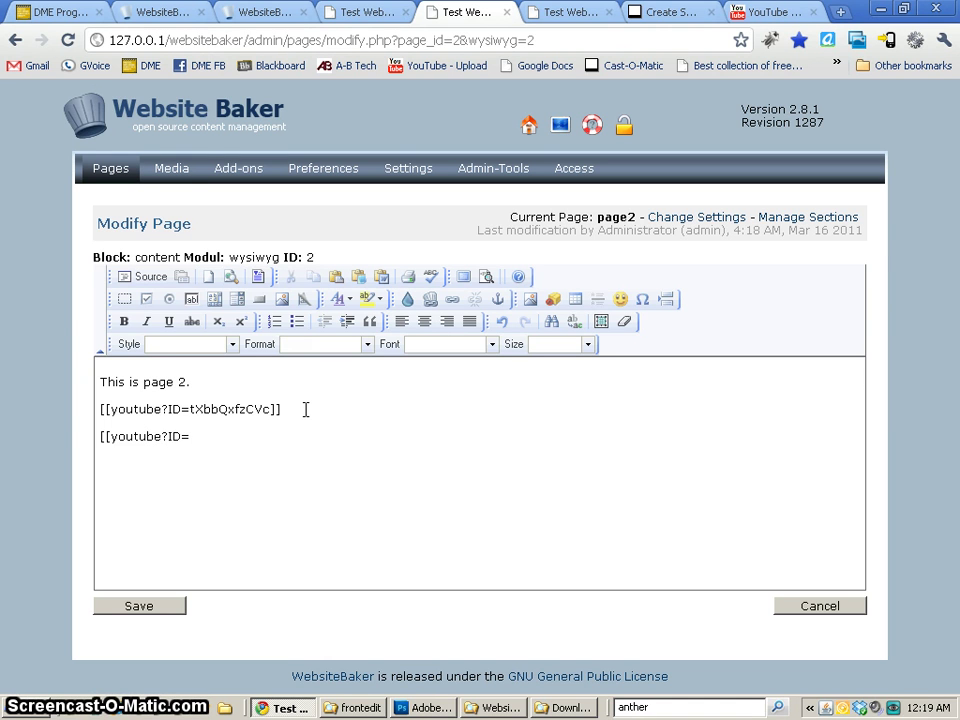
Step: Insert the copied video ID FrHcCBJp0wY into the page content with the plain-text paste
left_click(358, 276)
key("ctrl+v")
left_click(526, 497)
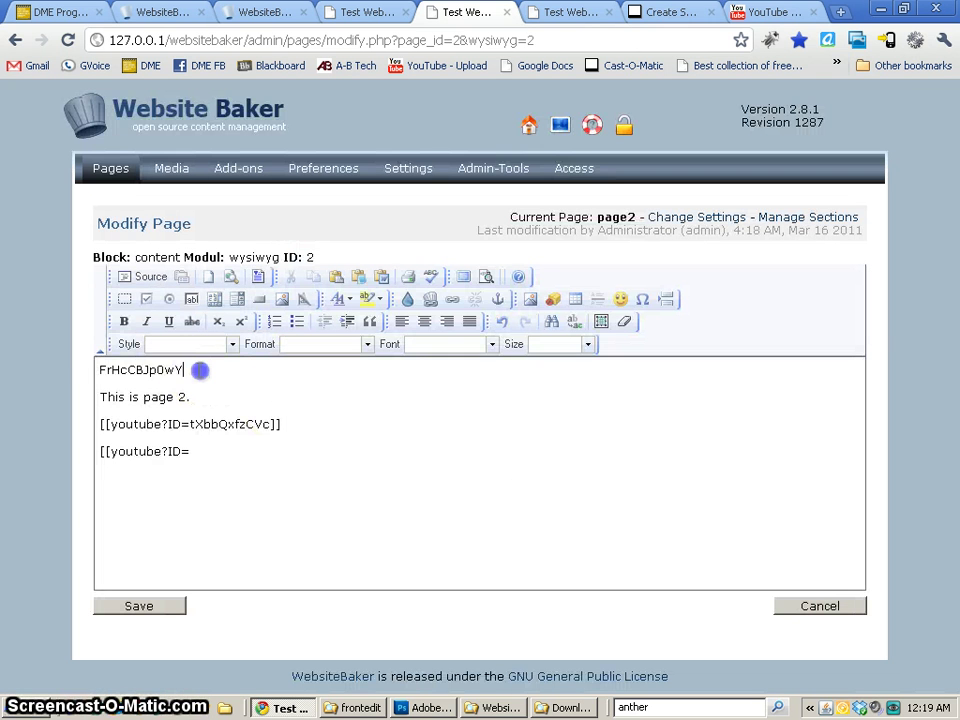
Step: Move FrHcCBJp0wY from above "This is page 2." into the second youtube tag, remove the blank line and close the tag with ]]
double_click(129, 369)
left_click(216, 373)
left_click_drag(216, 373, 78, 372)
key("ctrl+x")
left_click(205, 452)
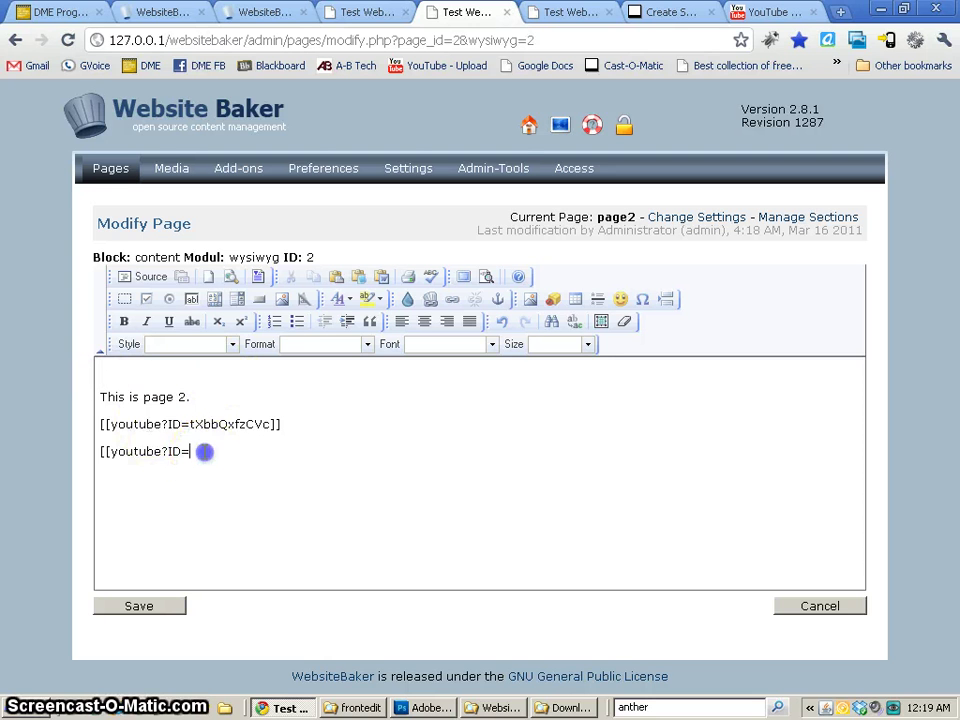
key("ctrl+v")
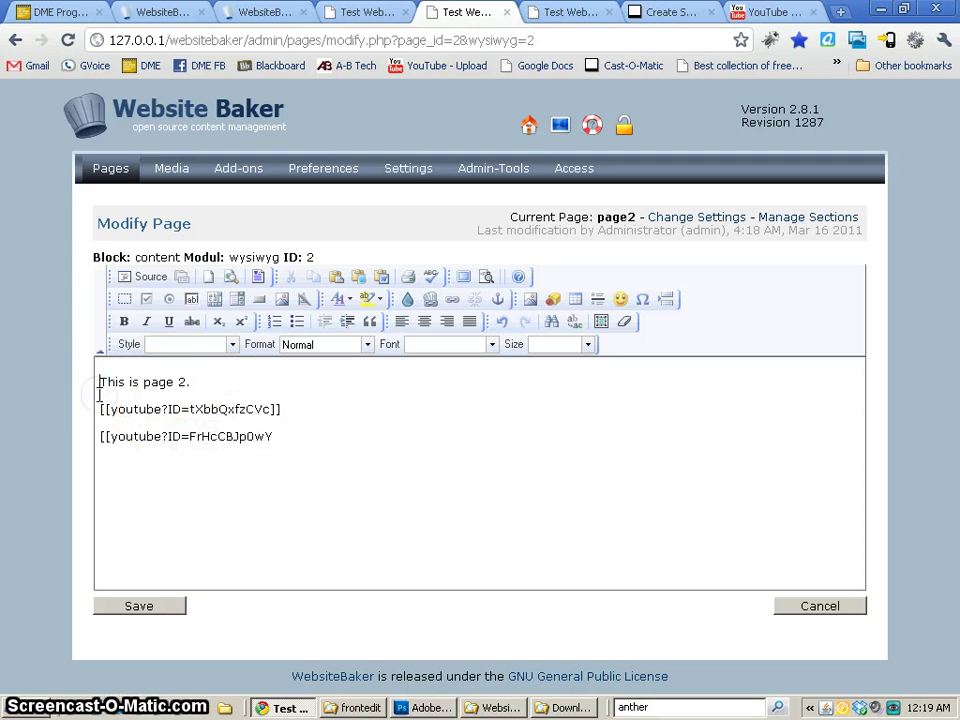
left_click(287, 435)
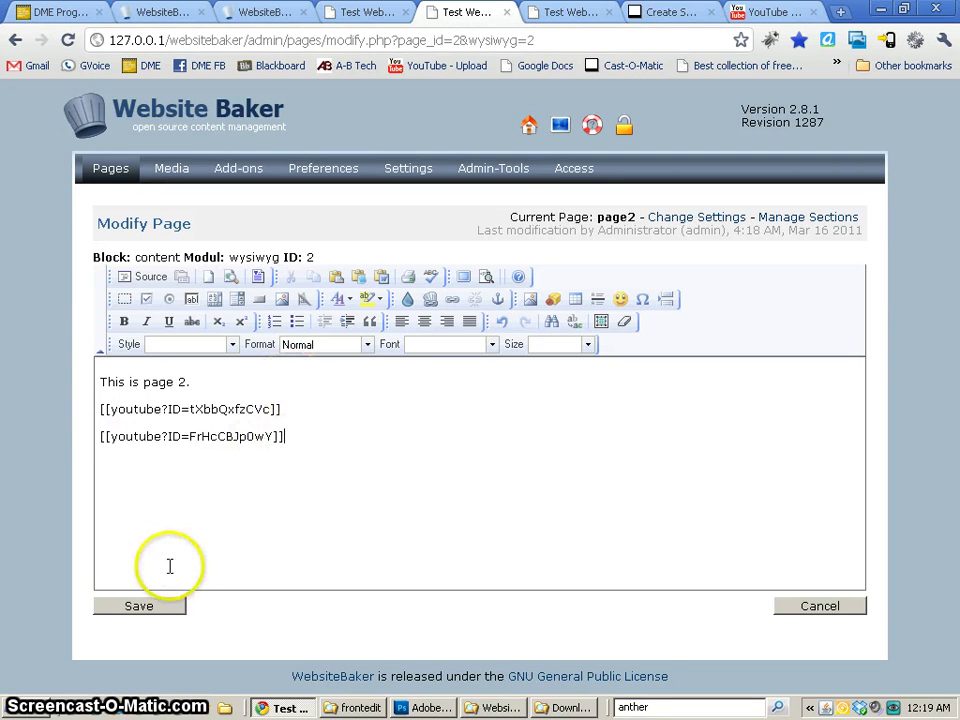
Step: Save page2 with both youtube tags and reload its public page to check the second embedded video
left_click(170, 608)
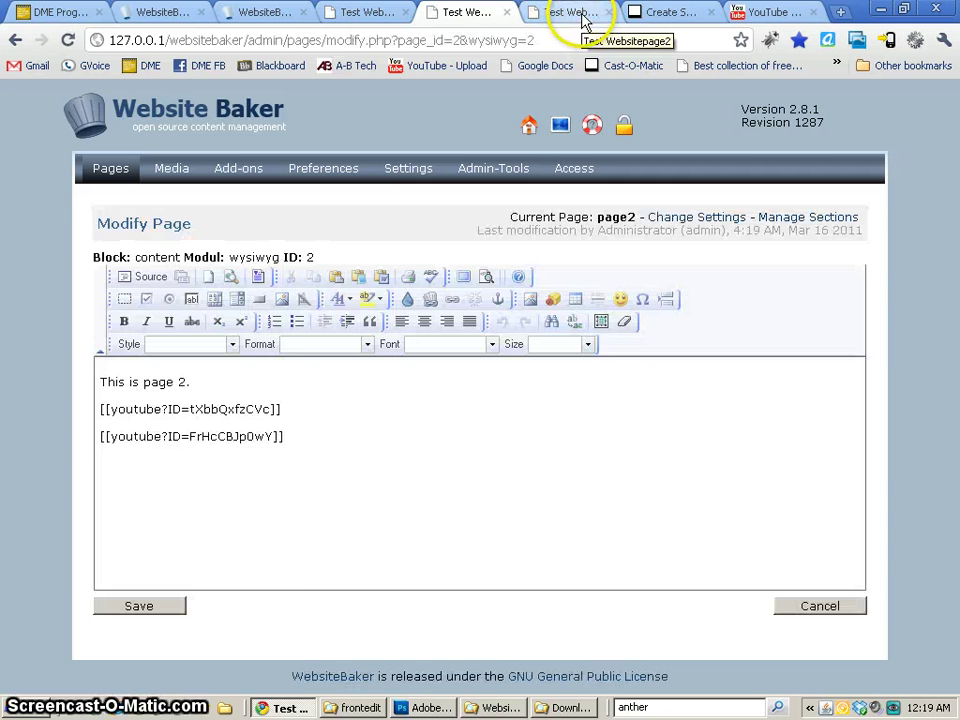
left_click(581, 14)
left_click(69, 40)
scroll(778, 392, "down", 5)
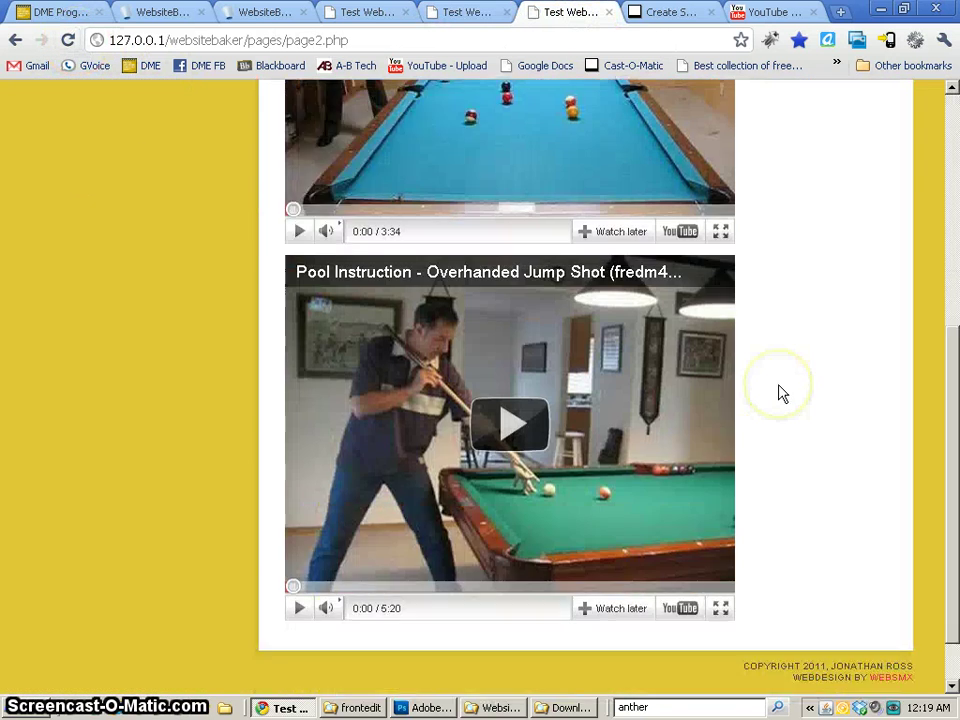
Step: Return to the WebsiteBaker administration and open the youtube droplet's code for editing
left_click(466, 14)
left_click(475, 172)
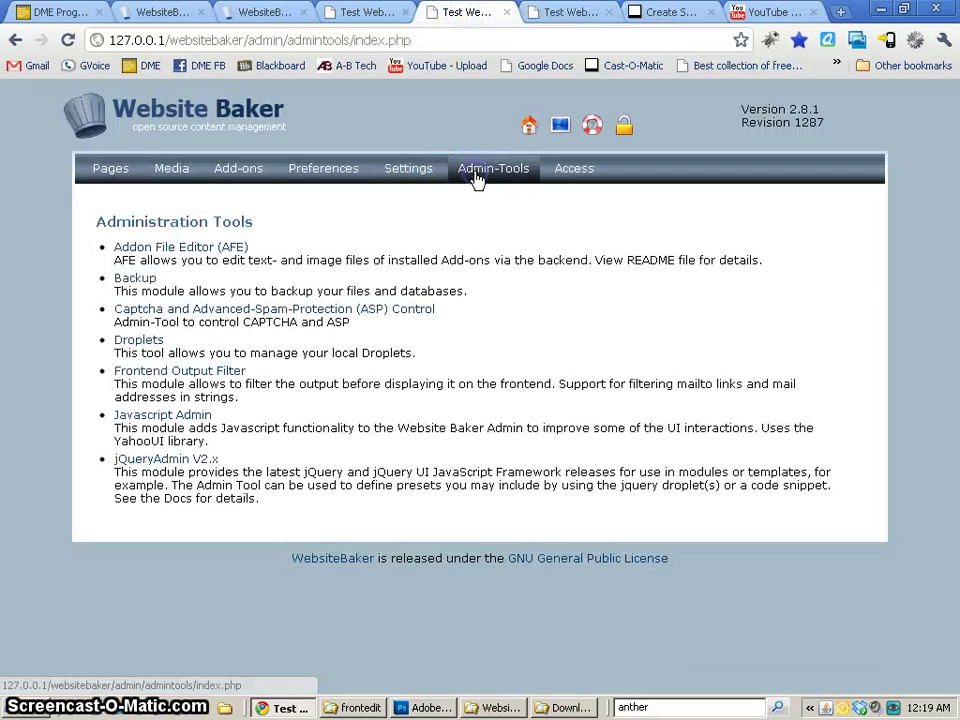
left_click(154, 339)
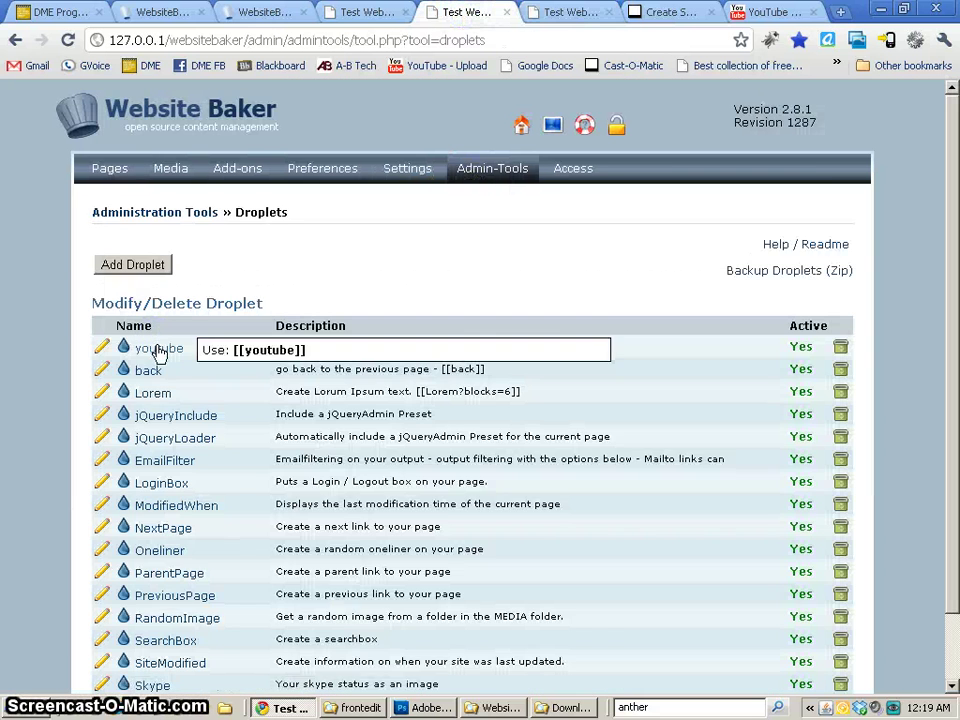
left_click(158, 347)
left_click(340, 440)
left_click(340, 381)
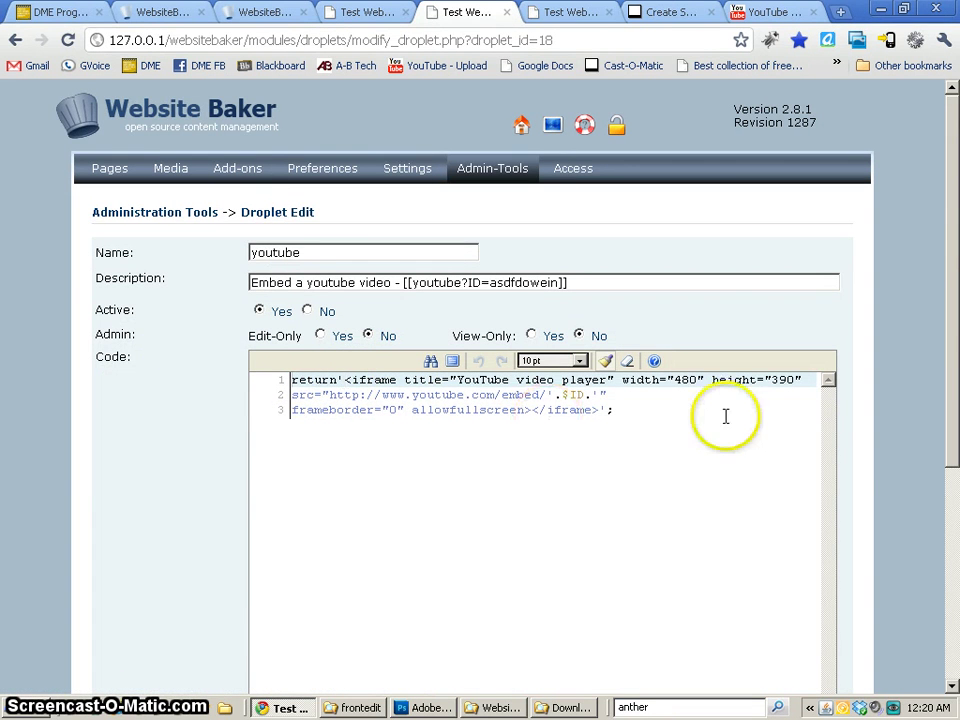
Step: Replace the iframe's width value of 480 in the droplet code with the variable '.$WID.'
double_click(685, 380)
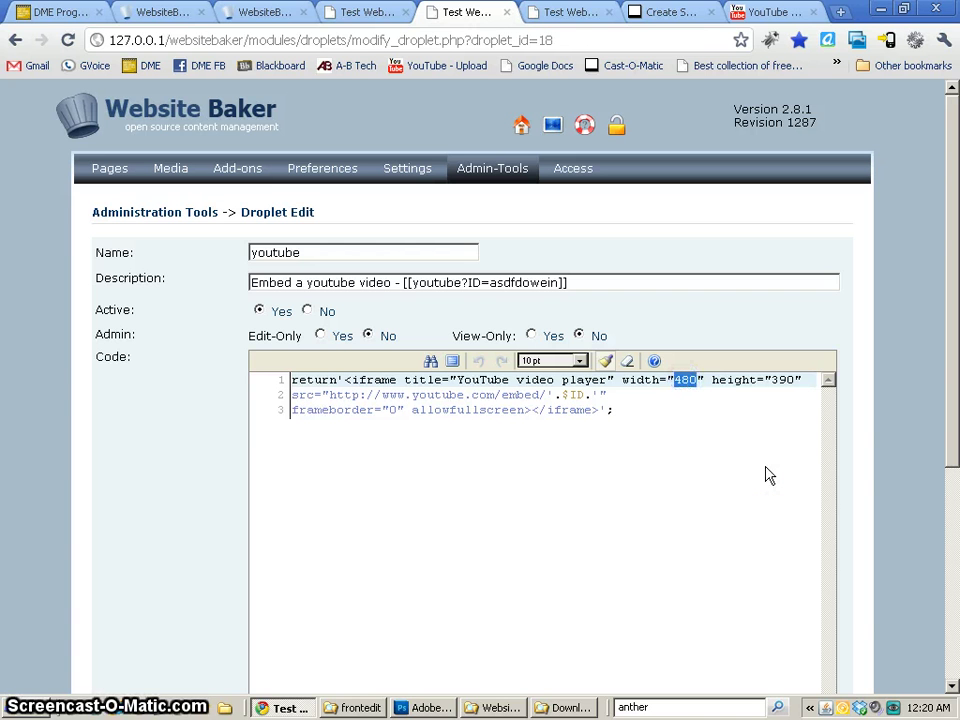
type("'.")
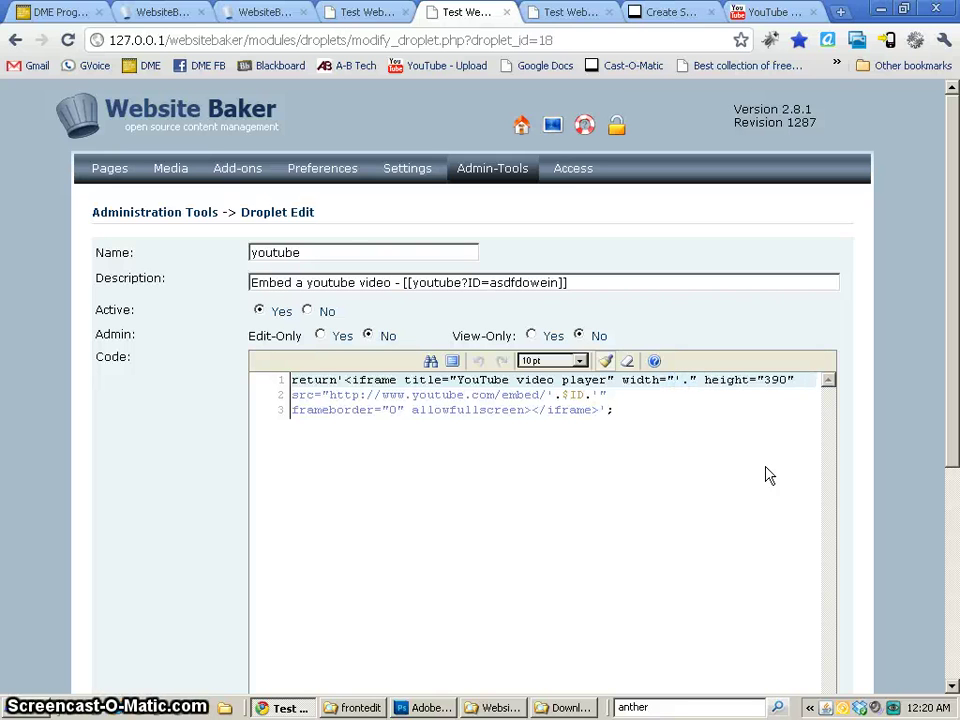
type("$")
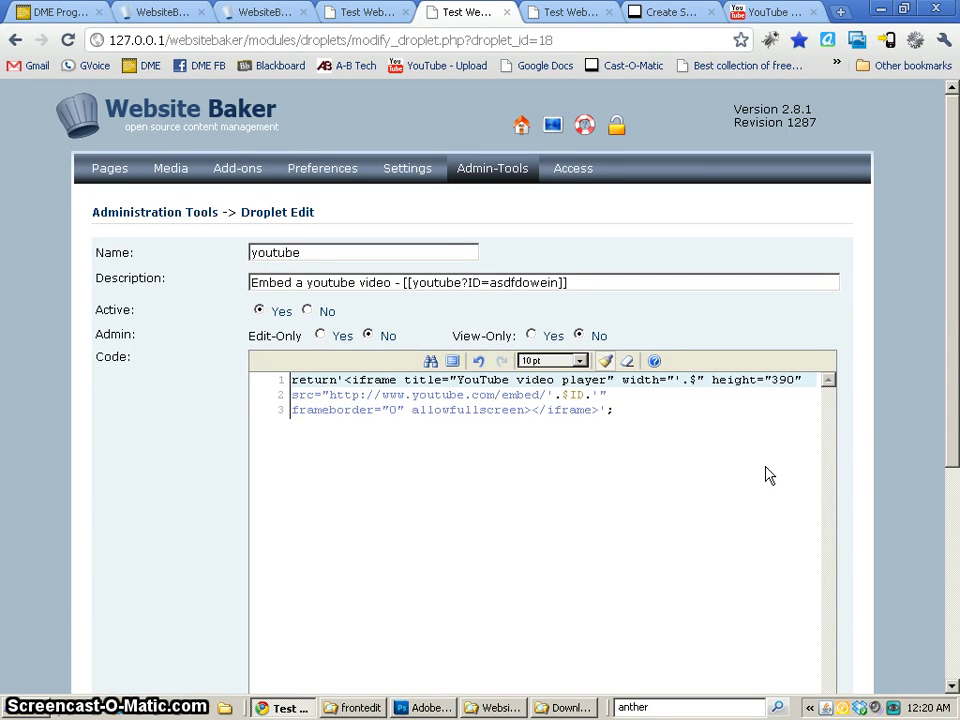
type("WID")
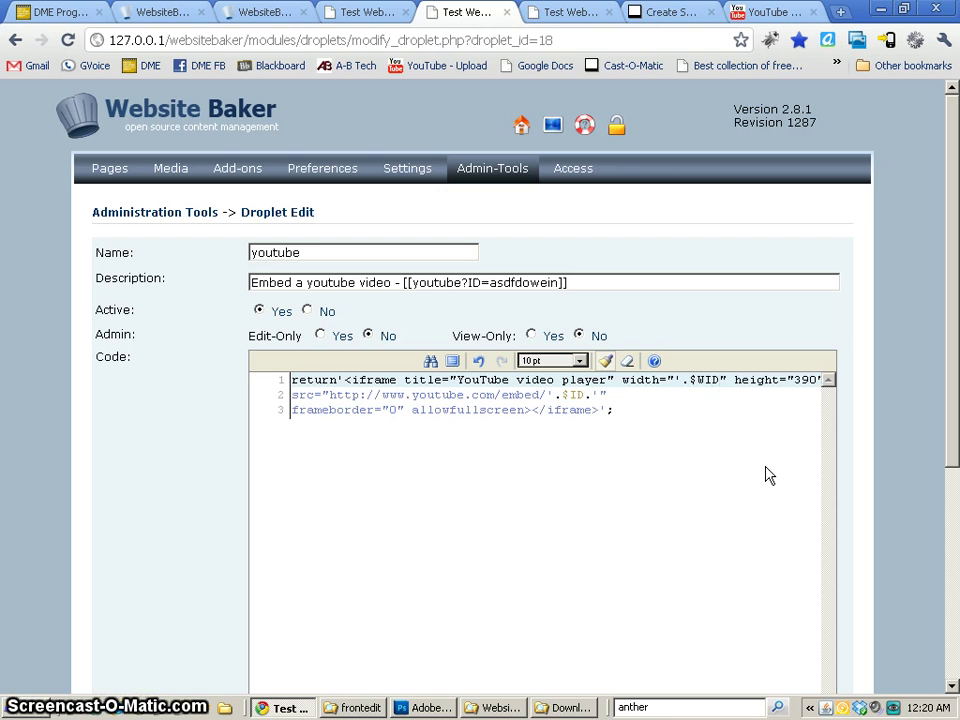
type(".")
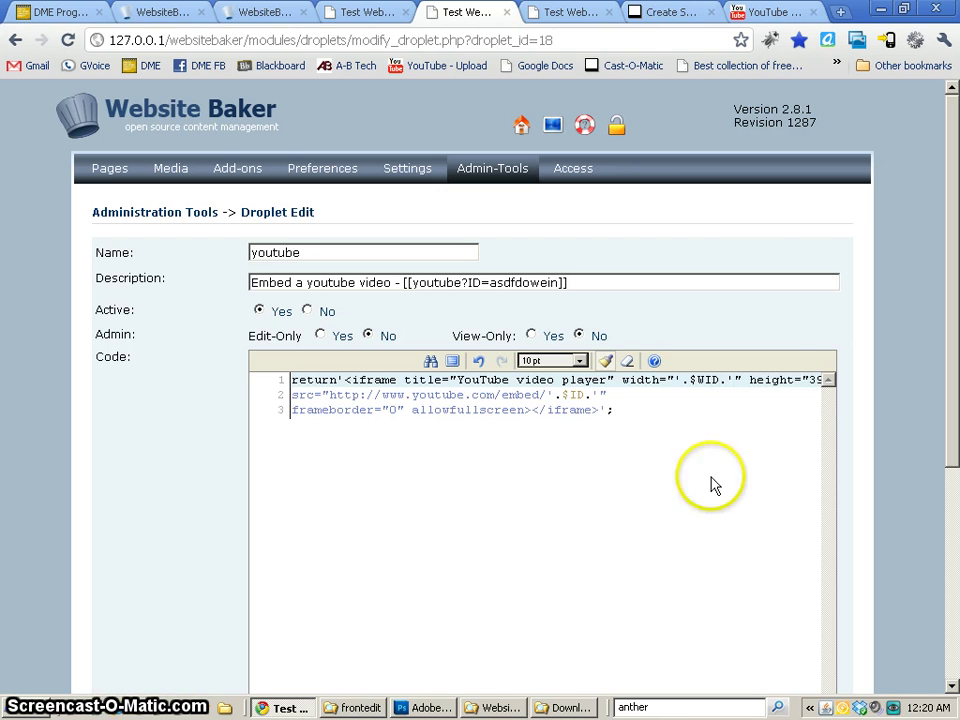
Step: Replace the iframe's height value of 390 in the droplet code with the variable '.$H.'
left_click_drag(713, 484, 843, 381)
left_click_drag(776, 379, 797, 380)
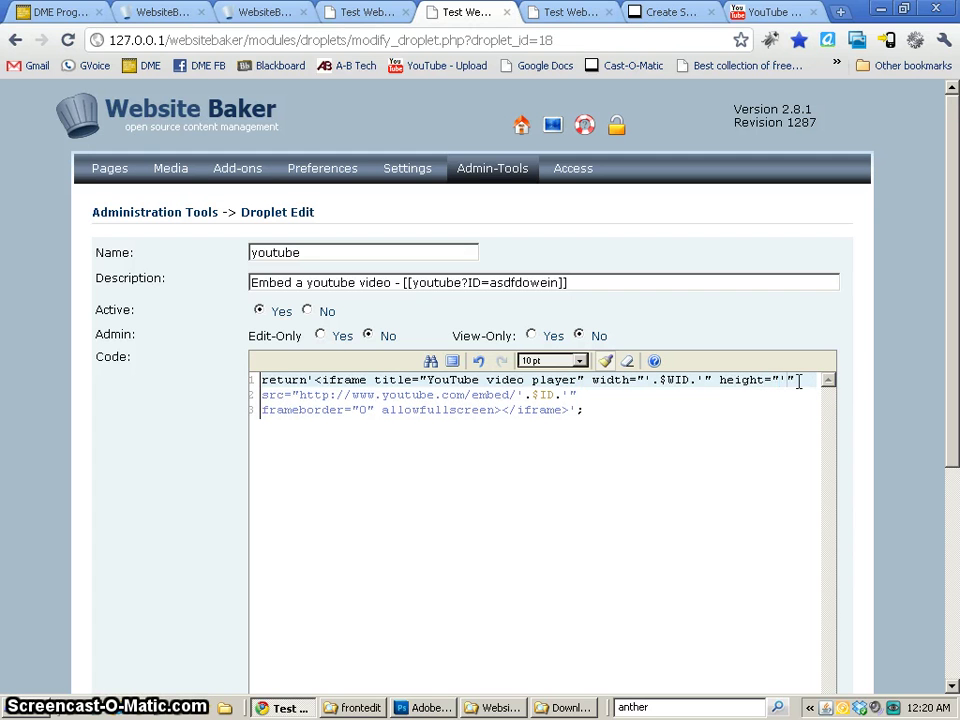
type("'.")
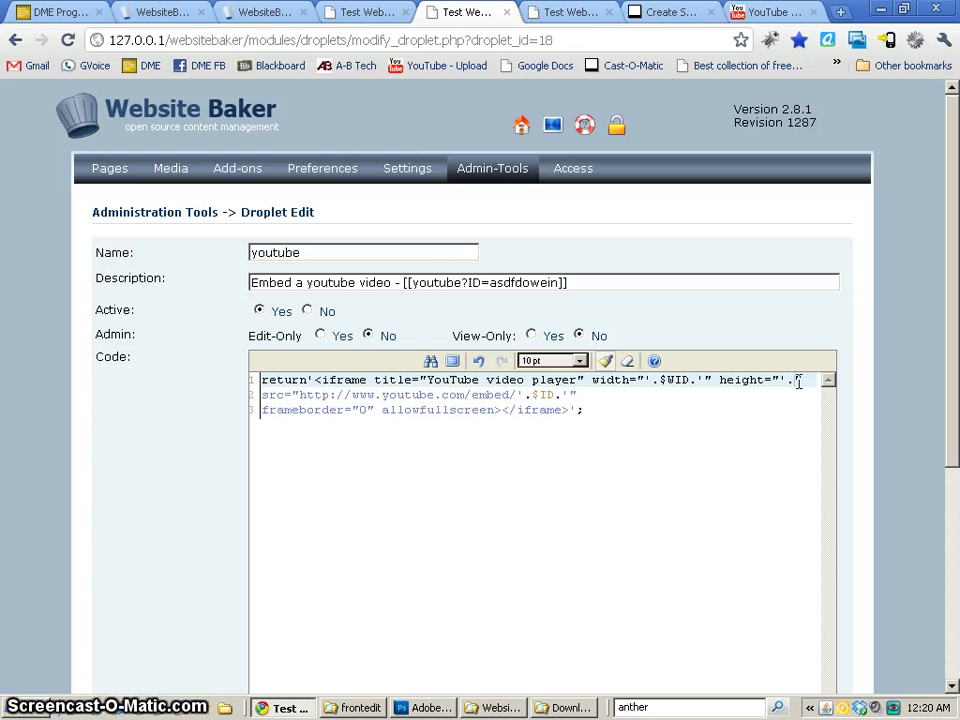
type("$H")
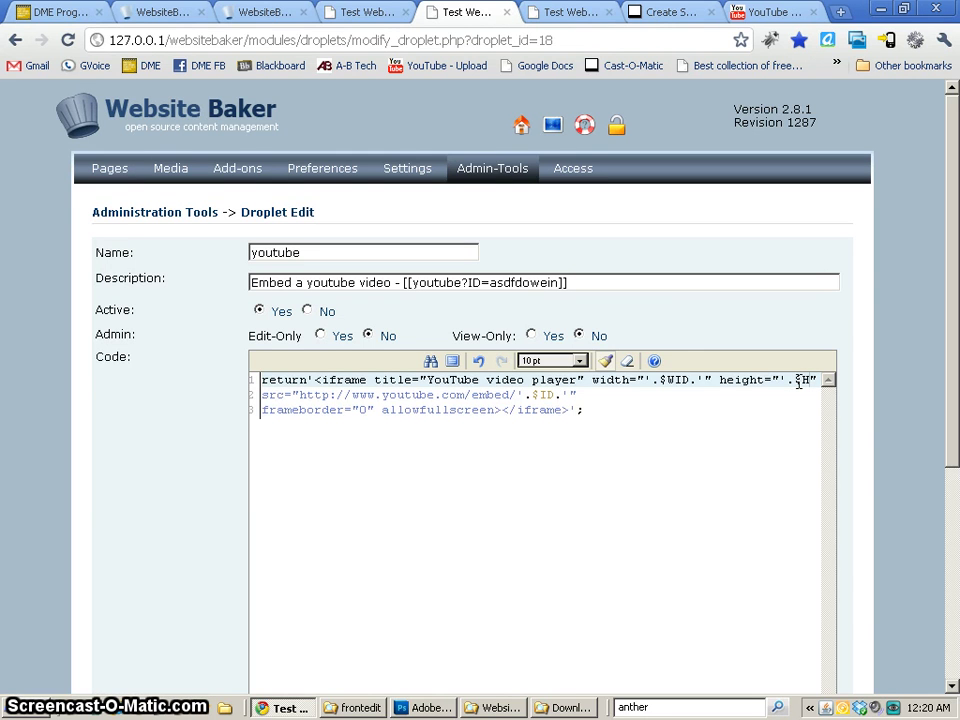
type("ig")
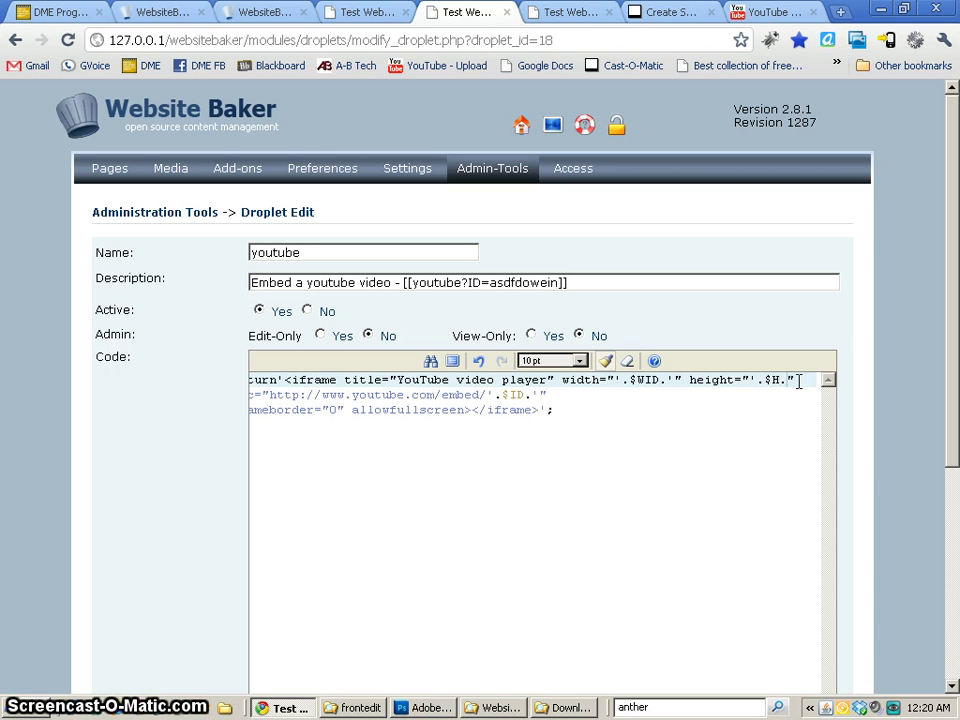
type("'")
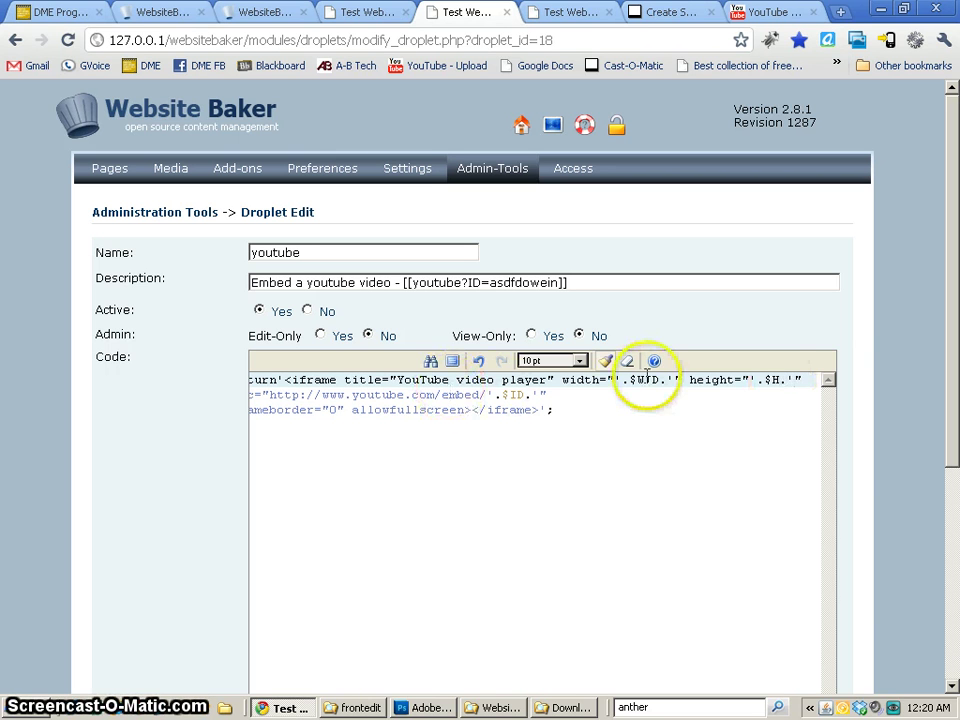
Step: Shorten the width variable in the droplet code from $WID to $W
left_click(660, 381)
key("BackSpace")
key("BackSpace")
left_click(666, 441)
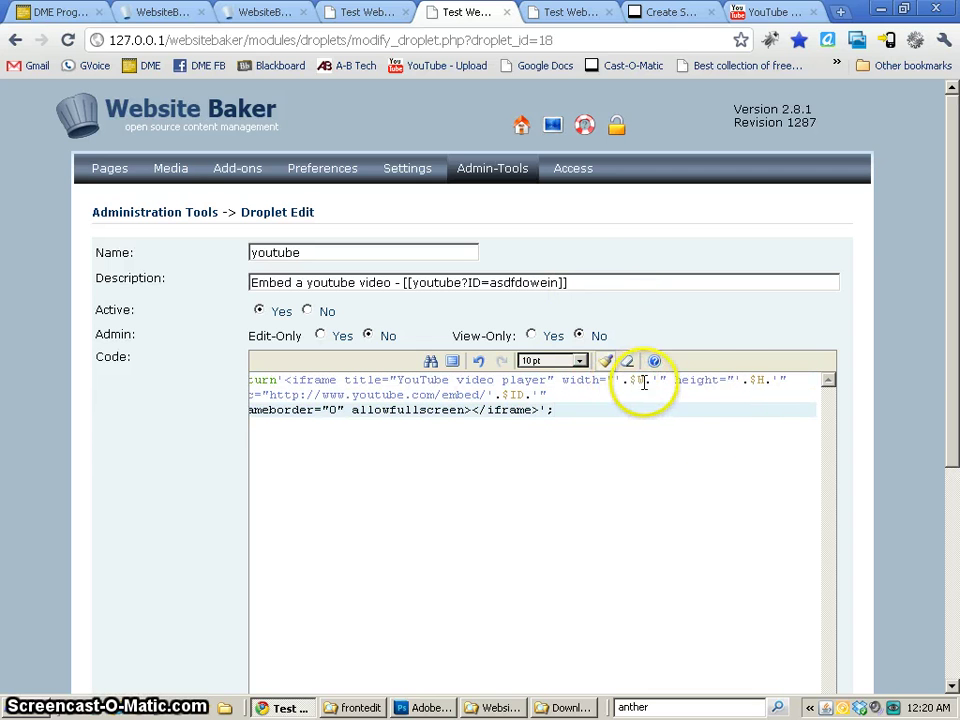
Step: Extend the example tag in the droplet's description to [[youtube?ID=asdfdowein&H=300&W=600]] and select its size parameters
left_click(562, 283)
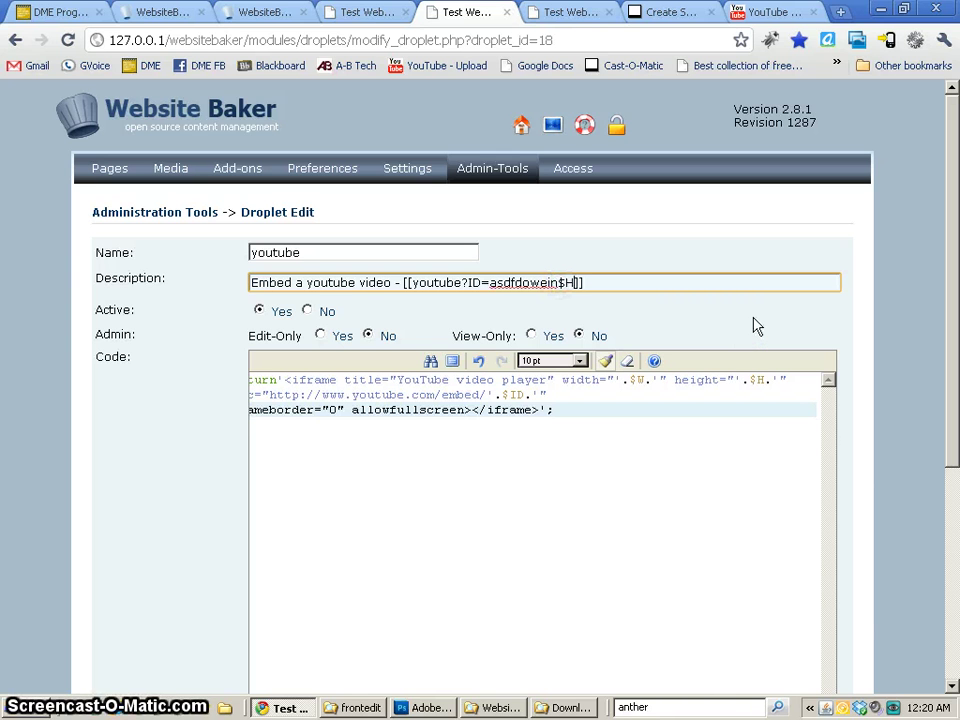
key("BackSpace")
key("BackSpace")
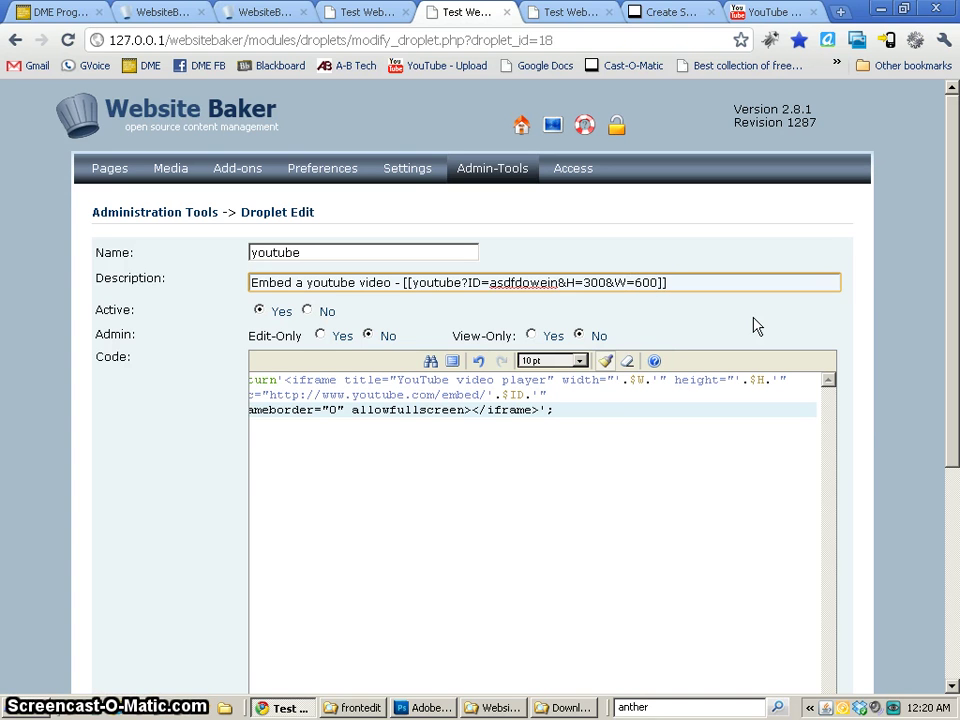
left_click(681, 282)
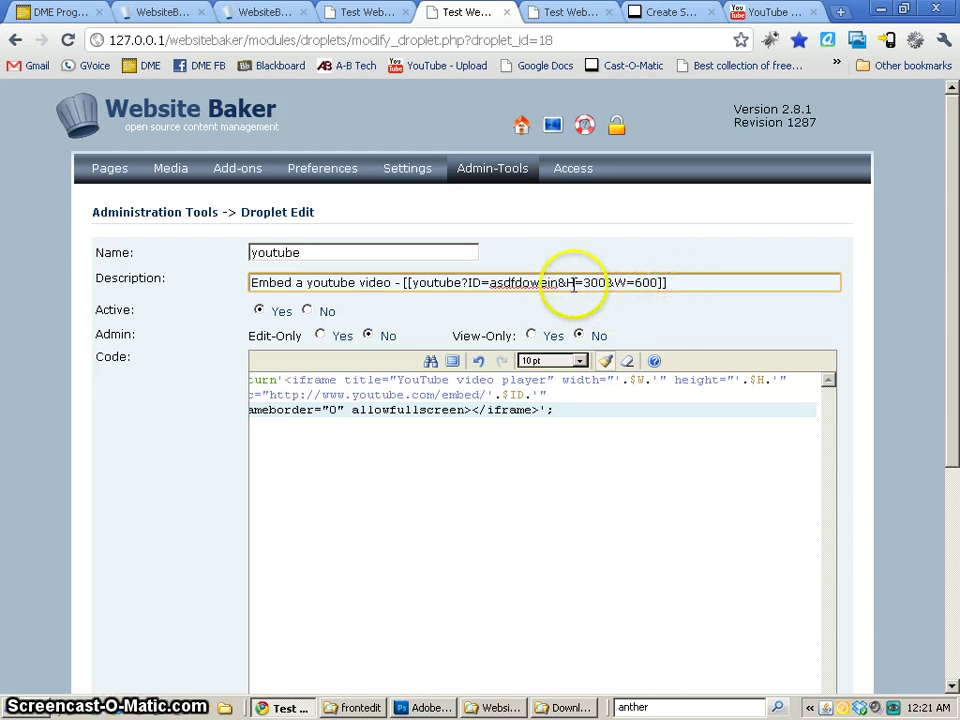
left_click_drag(566, 282, 676, 281)
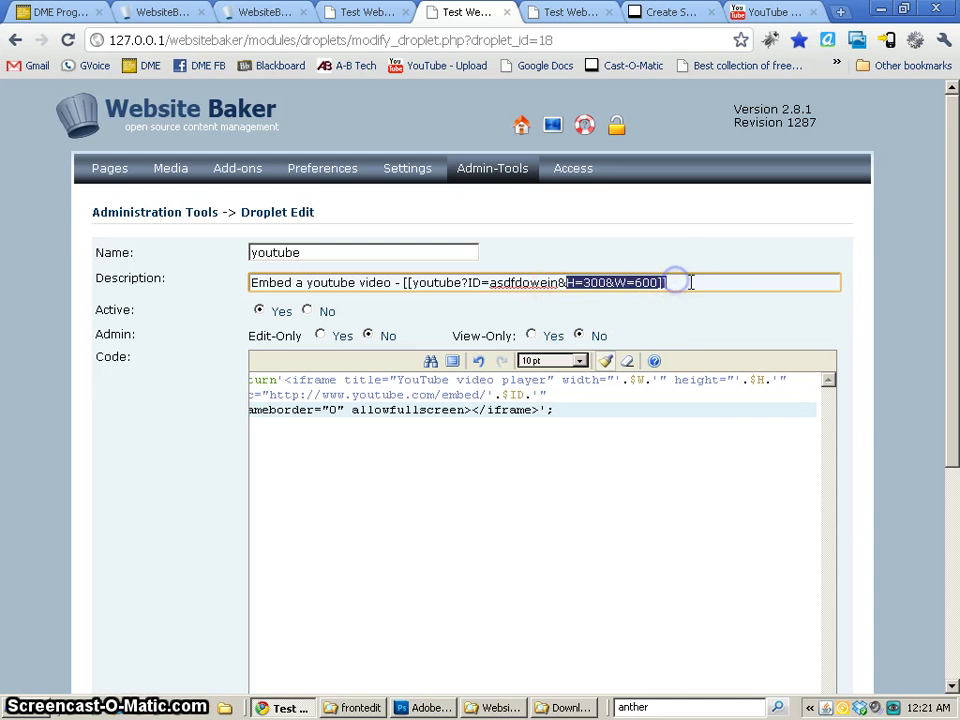
Step: Save the youtube droplet with its new width and height variables and updated description
left_click(716, 283)
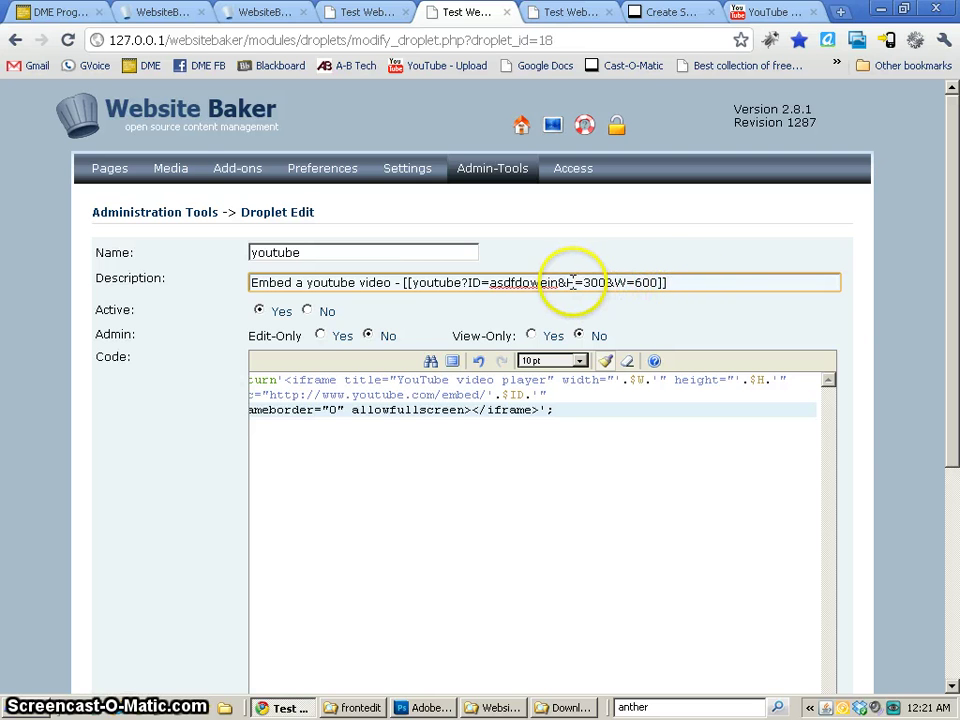
scroll(418, 514, "down", 5)
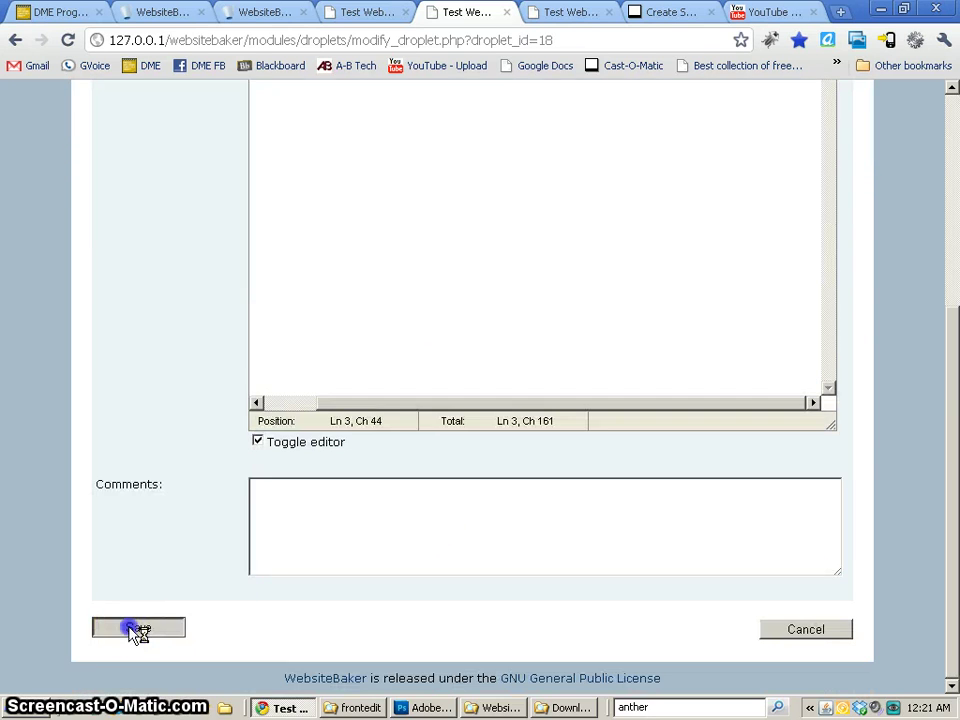
left_click(116, 624)
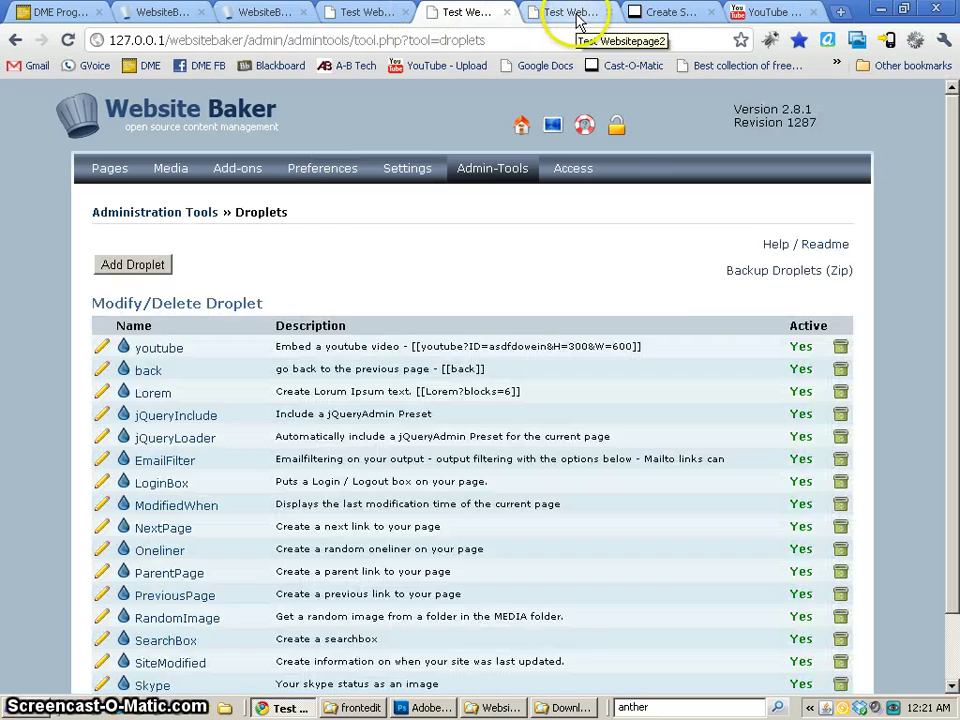
Step: Reload the public page2 and check the size of both embedded videos
left_click(562, 14)
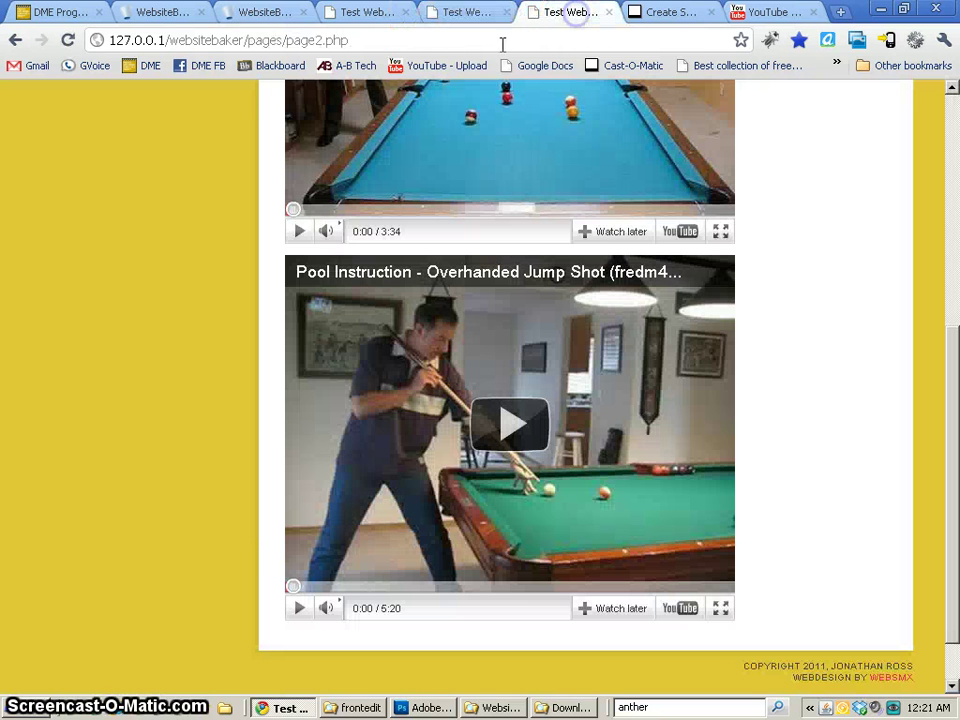
left_click(72, 42)
left_click(430, 335)
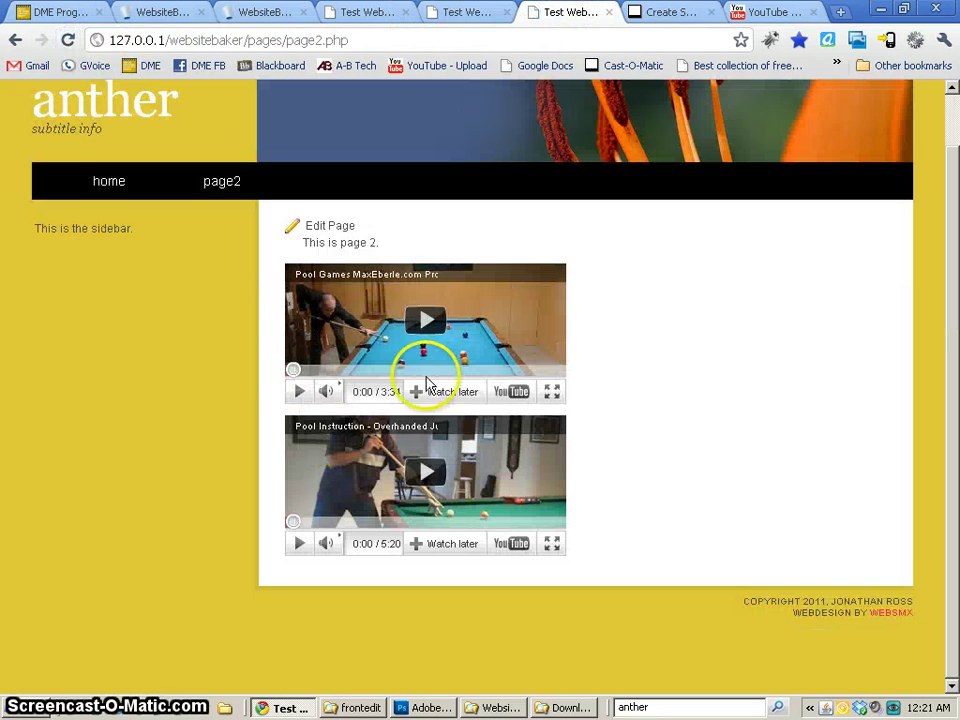
left_click(707, 352)
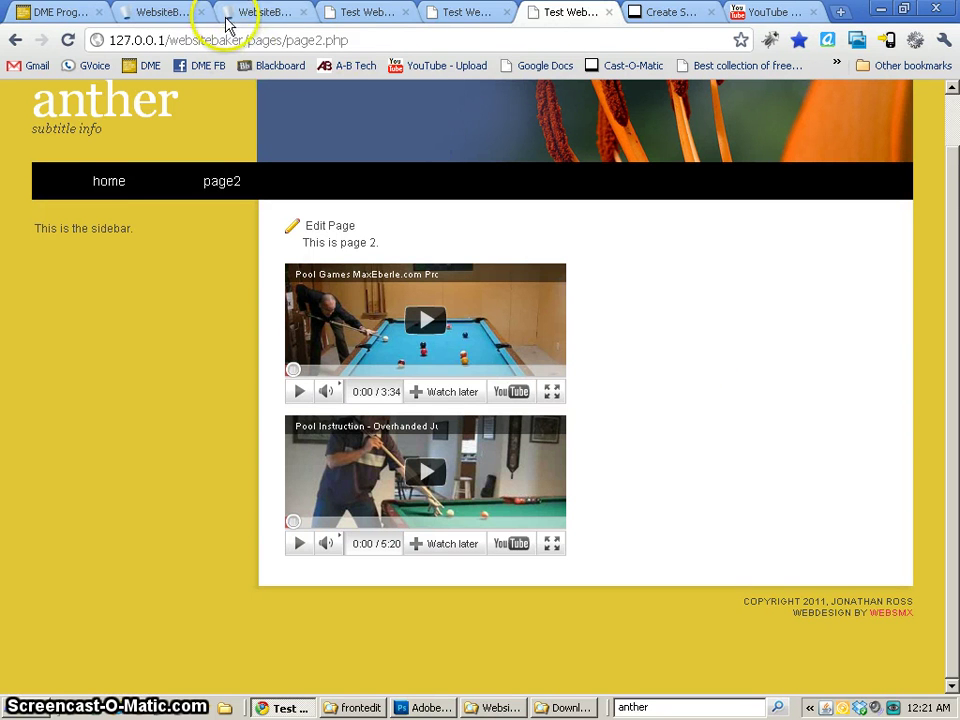
Step: Open page2 for editing, add &H=350&W=600 to the first youtube tag, and save the page
left_click(452, 24)
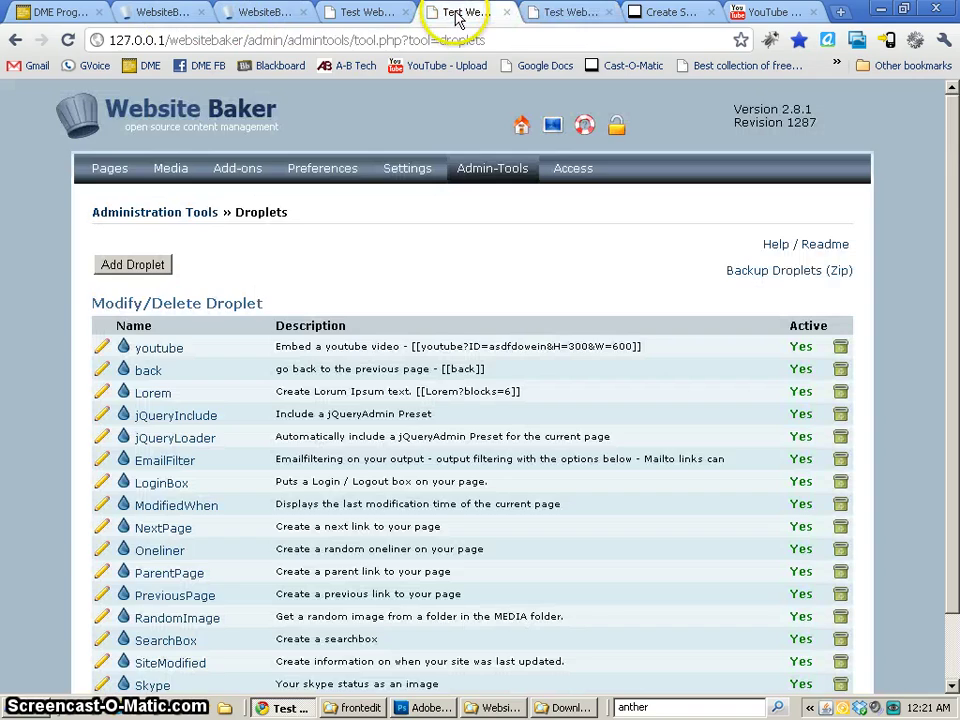
left_click(108, 167)
left_click(167, 297)
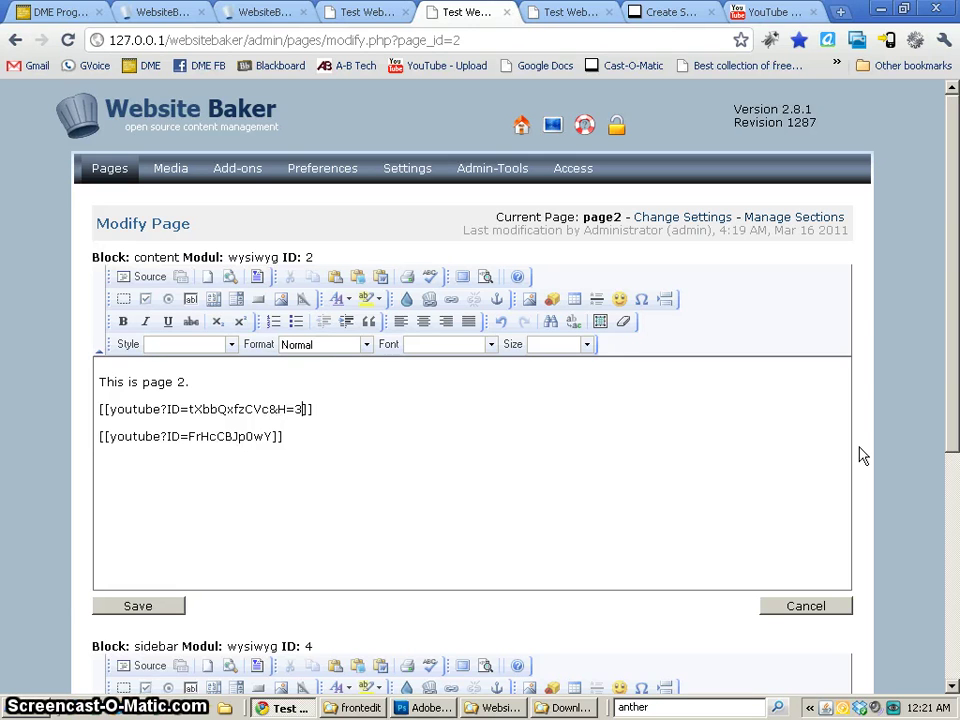
type("50&w")
key("BackSpace")
type("W=600")
left_click(130, 605)
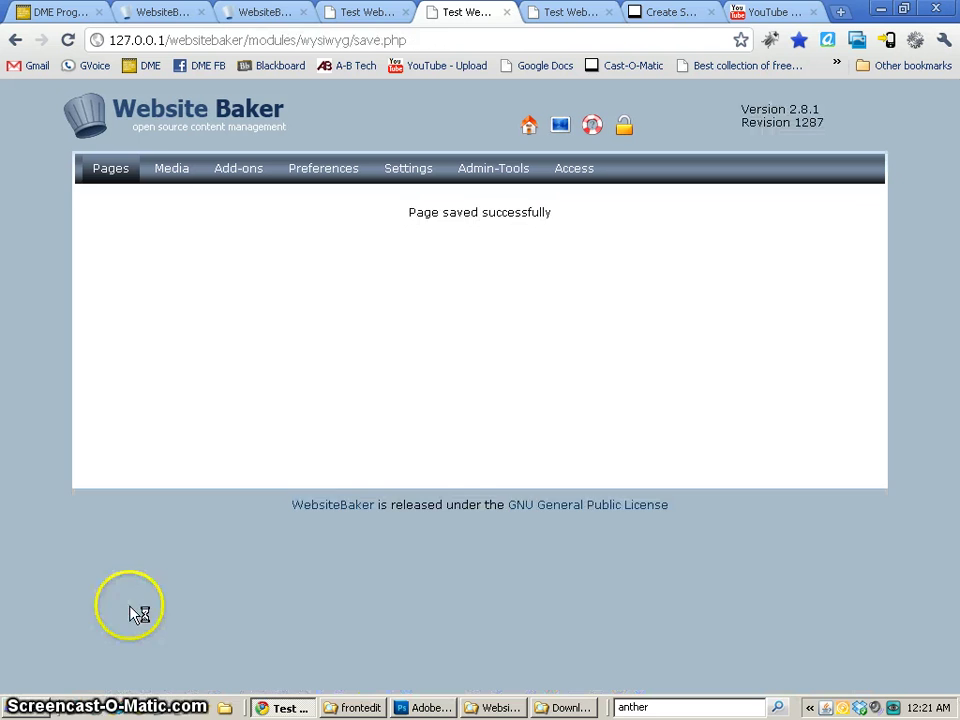
Step: Reload the public page2 and inspect both videos with the first tag's size parameters applied
left_click(572, 12)
left_click(68, 40)
scroll(767, 500, "down", 3)
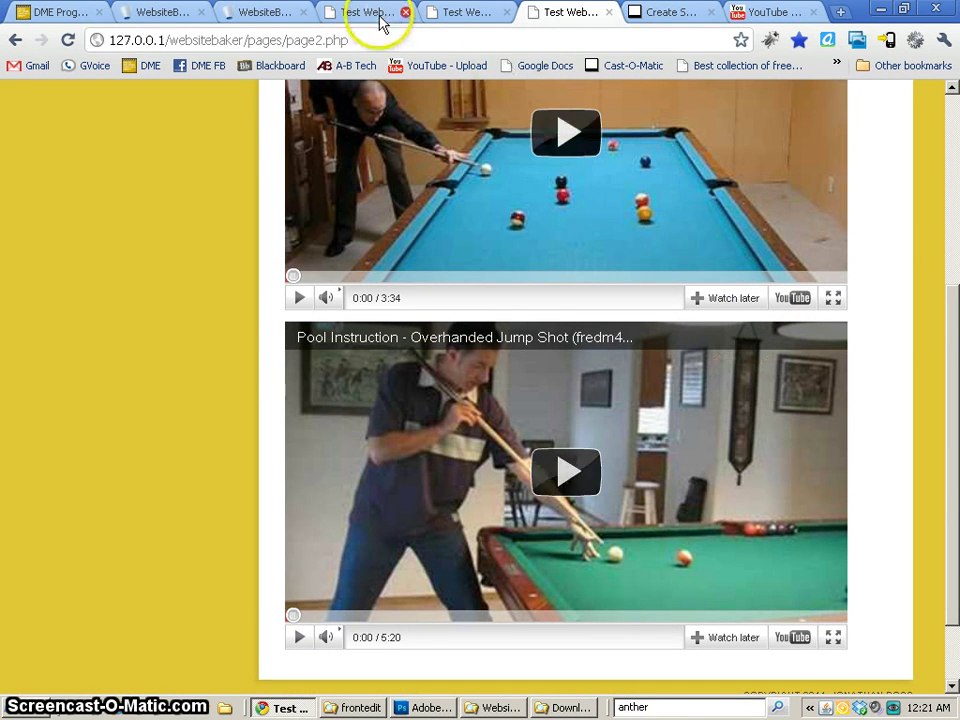
Step: Copy the &H=350&W=600 parameters from the first youtube tag in page2's content into the second tag, after its video ID
left_click(458, 21)
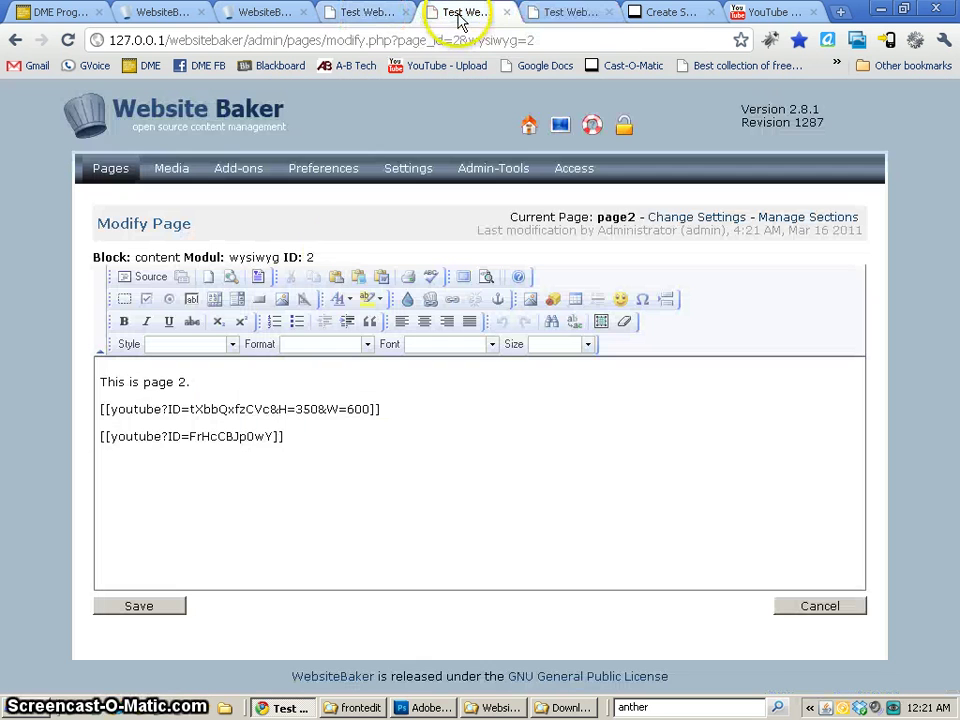
left_click_drag(271, 409, 368, 406)
key("ctrl+c")
left_click(272, 436)
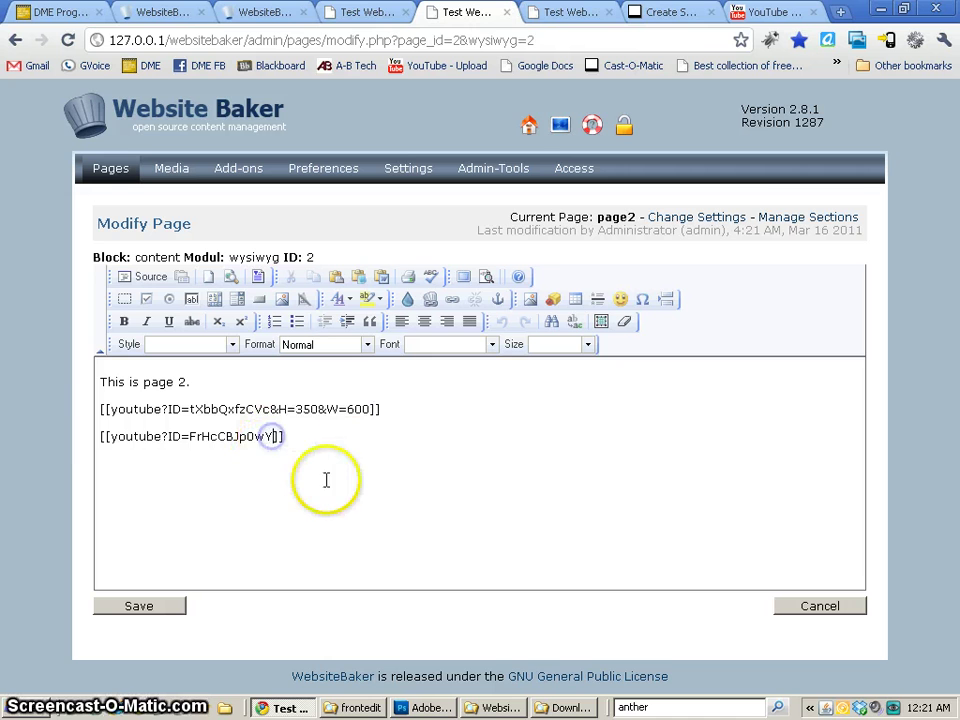
key("ctrl+v")
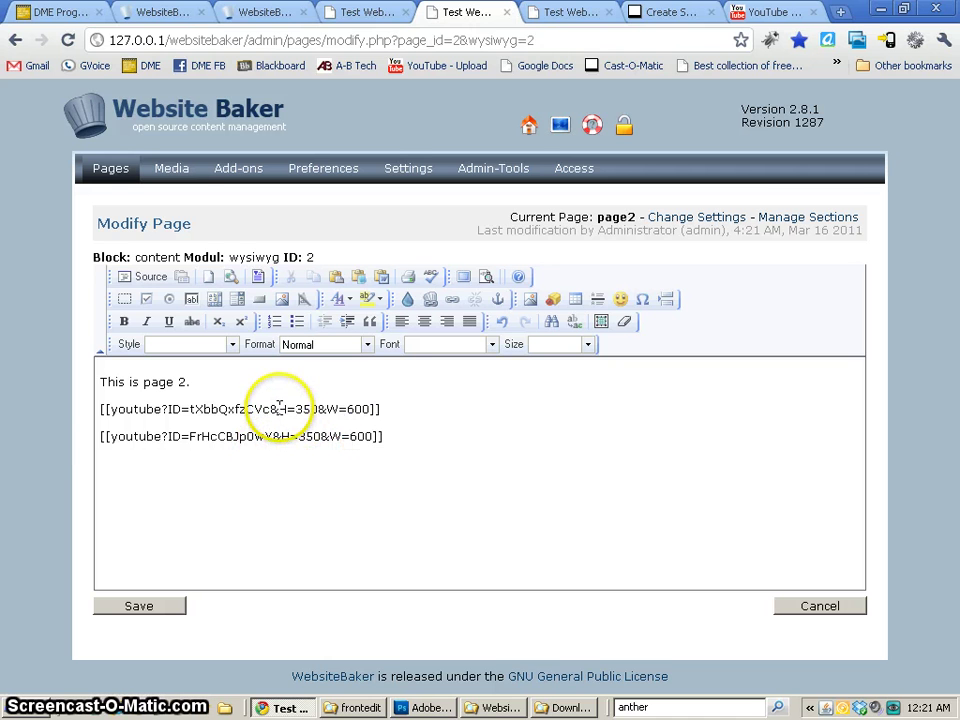
Step: Change the second youtube tag's parameters to H=300 and W=500, and save the page
left_click_drag(299, 438, 313, 438)
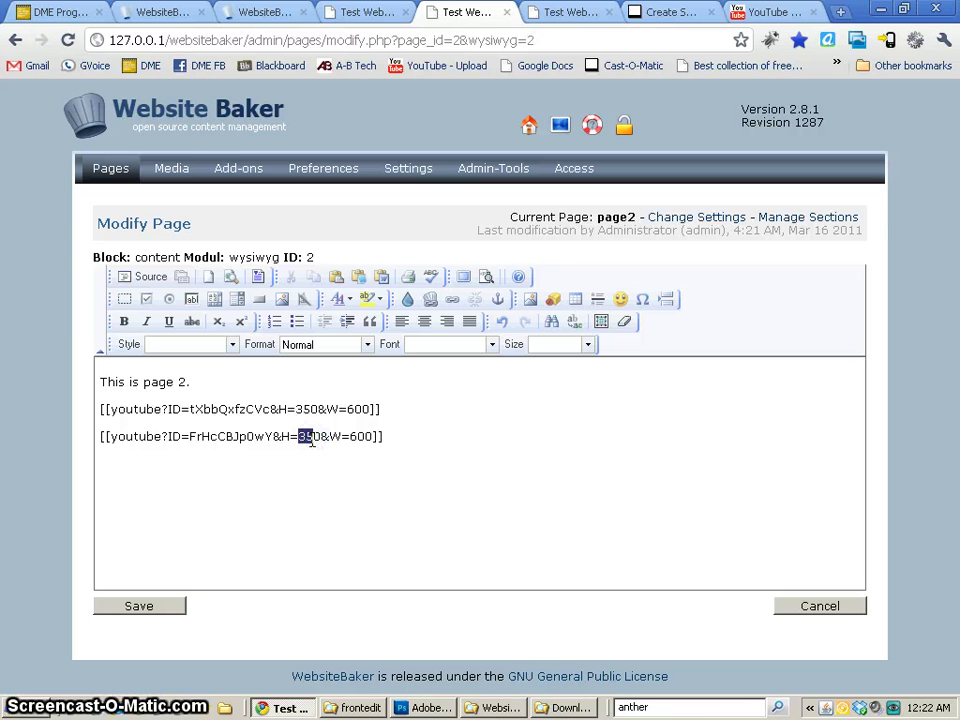
type("30")
left_click(352, 436)
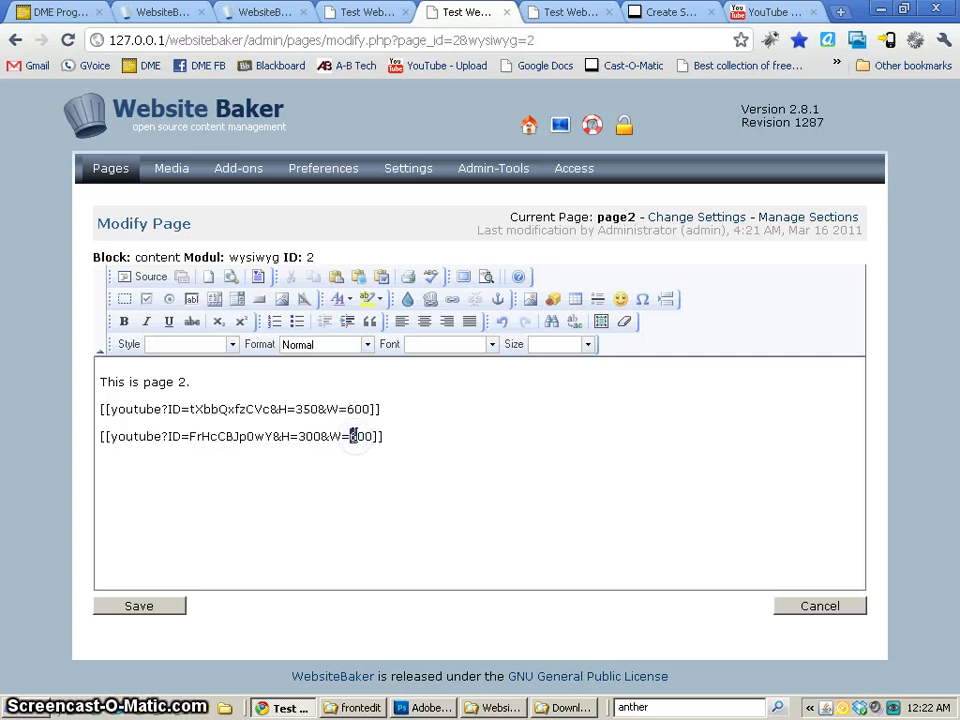
left_click(137, 606)
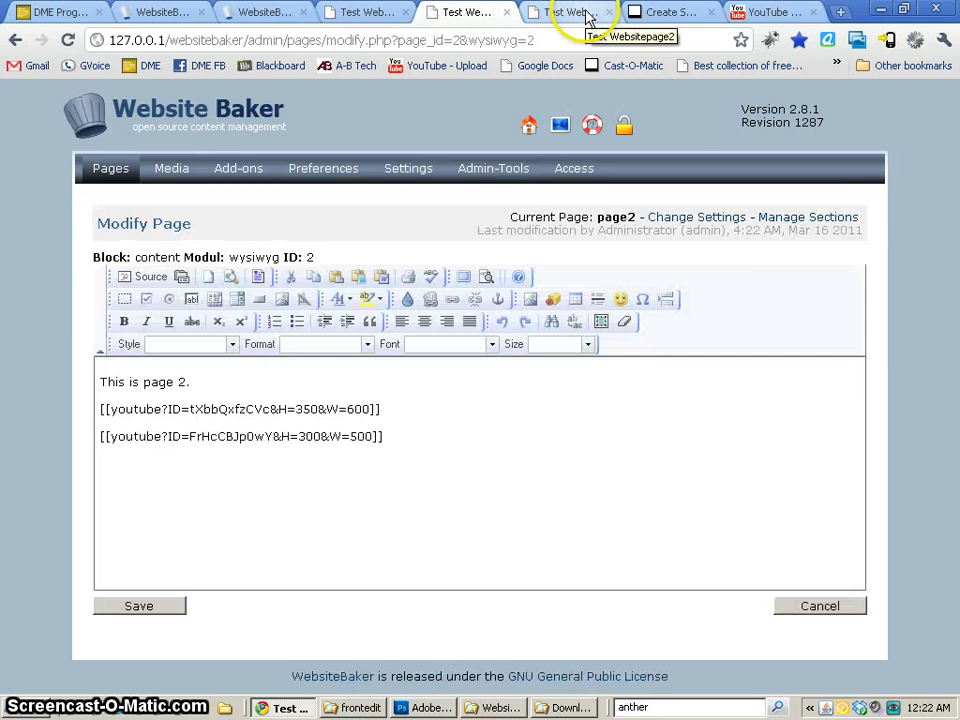
Step: Reload the public page2 and compare the sizes of the two embedded videos
left_click(585, 14)
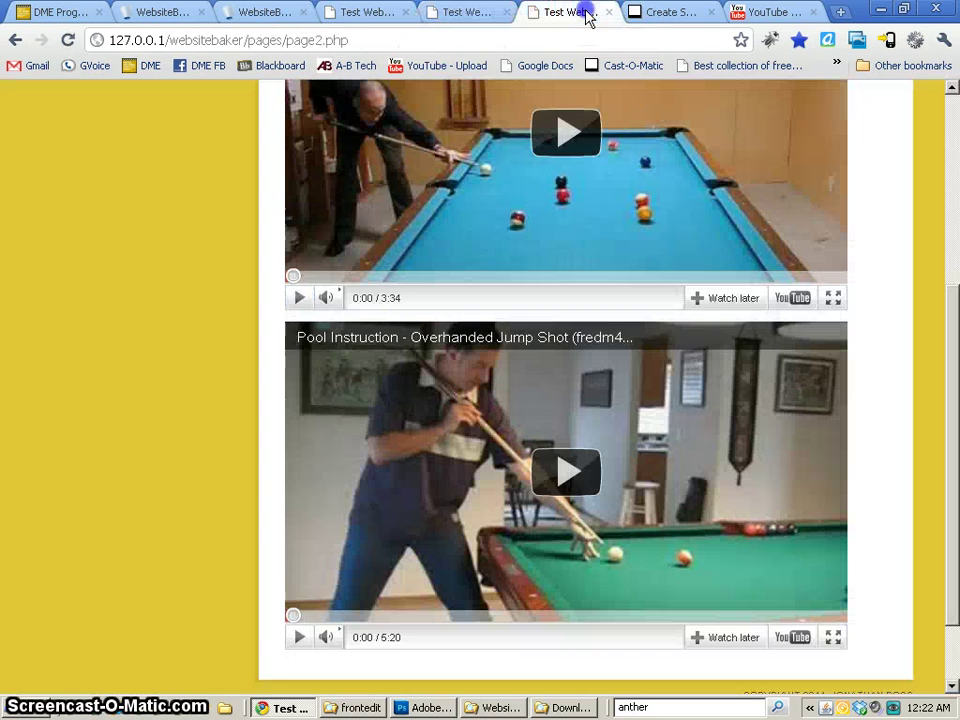
left_click(68, 40)
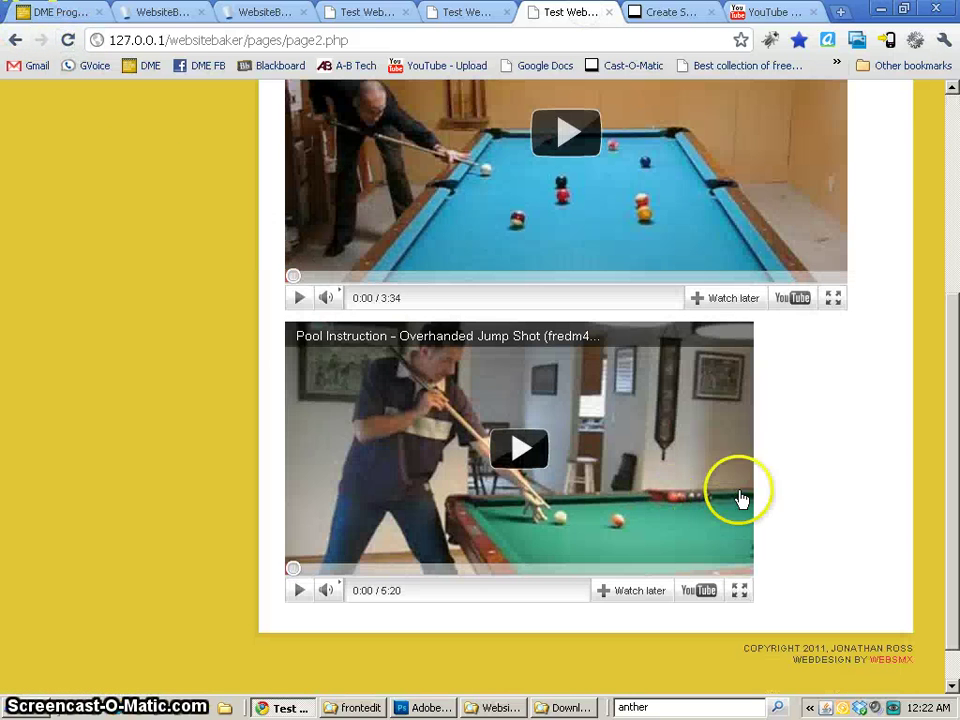
scroll(803, 440, "up", 2)
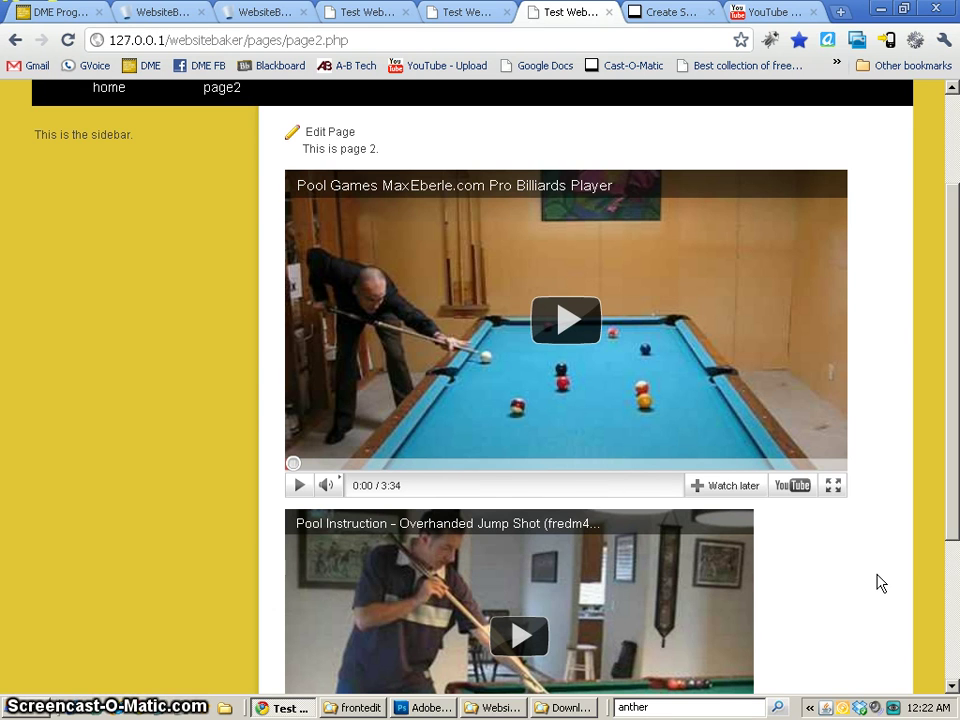
Step: Return to the page2 editor and review the second youtube tag, highlighting the whole tag and its video ID
left_click(470, 14)
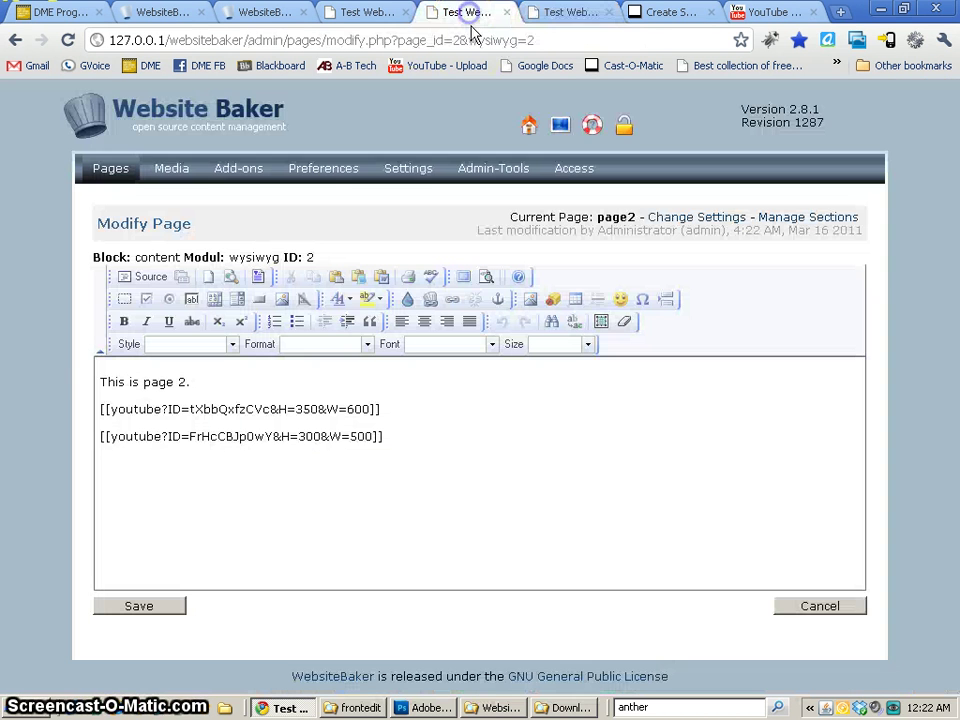
left_click(348, 438)
left_click_drag(383, 437, 103, 444)
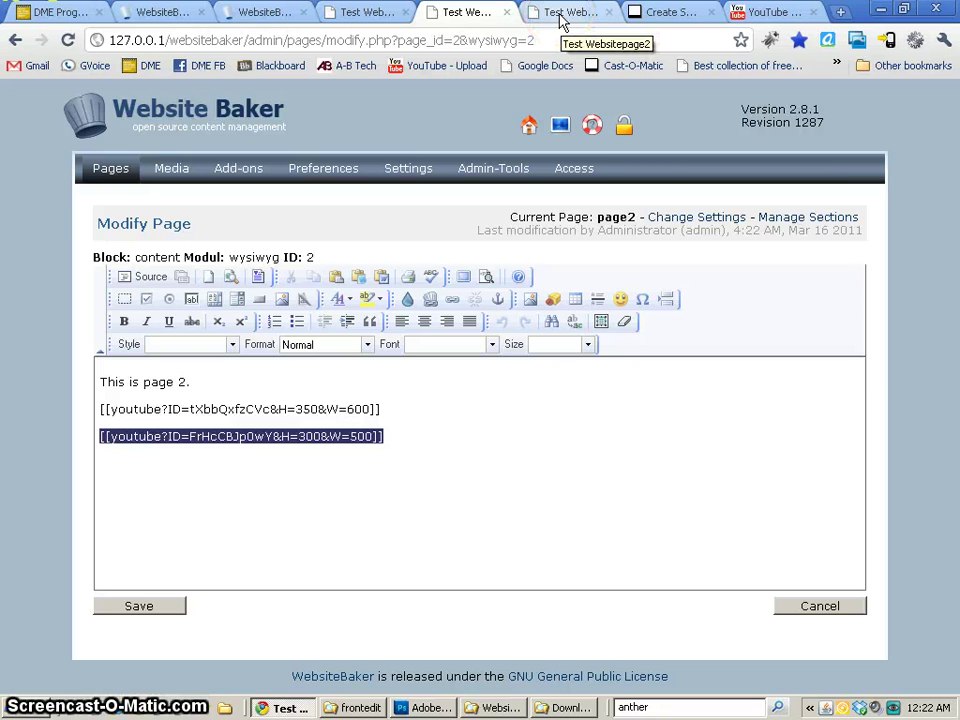
left_click(456, 435)
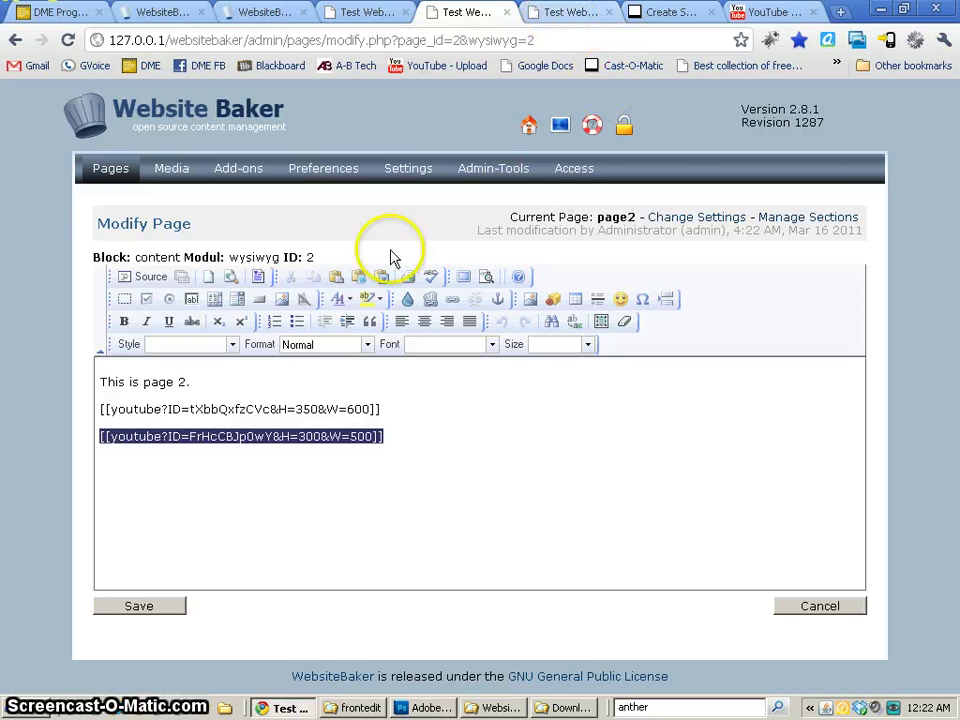
left_click_drag(189, 437, 233, 437)
left_click_drag(410, 438, 410, 438)
left_click(412, 438)
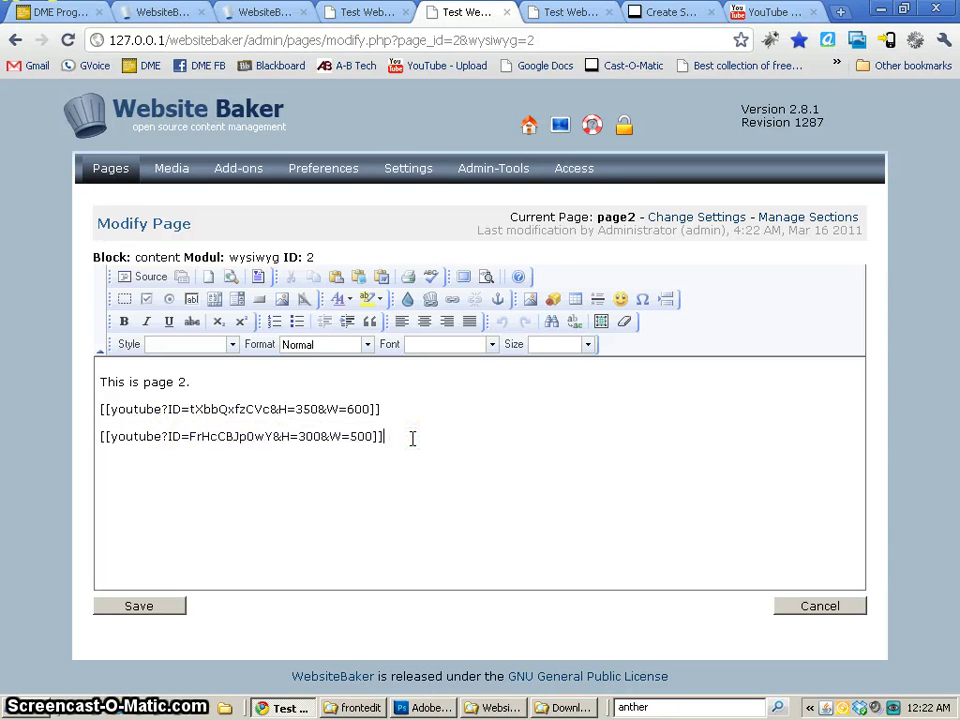
Step: Open the Droplets administration tool and look through the list of available droplets
left_click(495, 170)
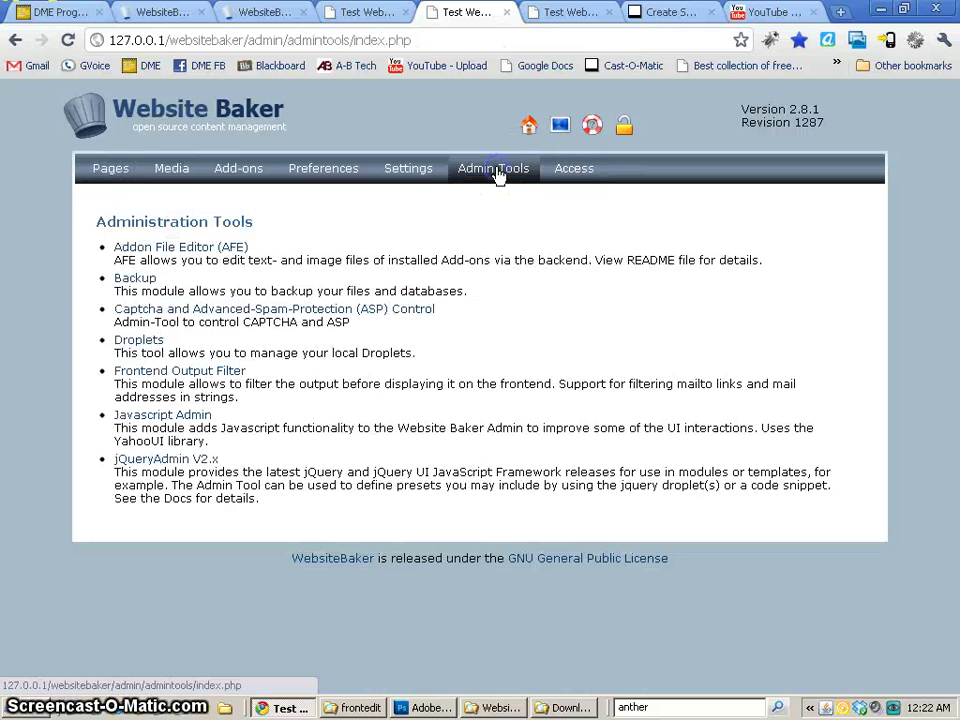
left_click(136, 340)
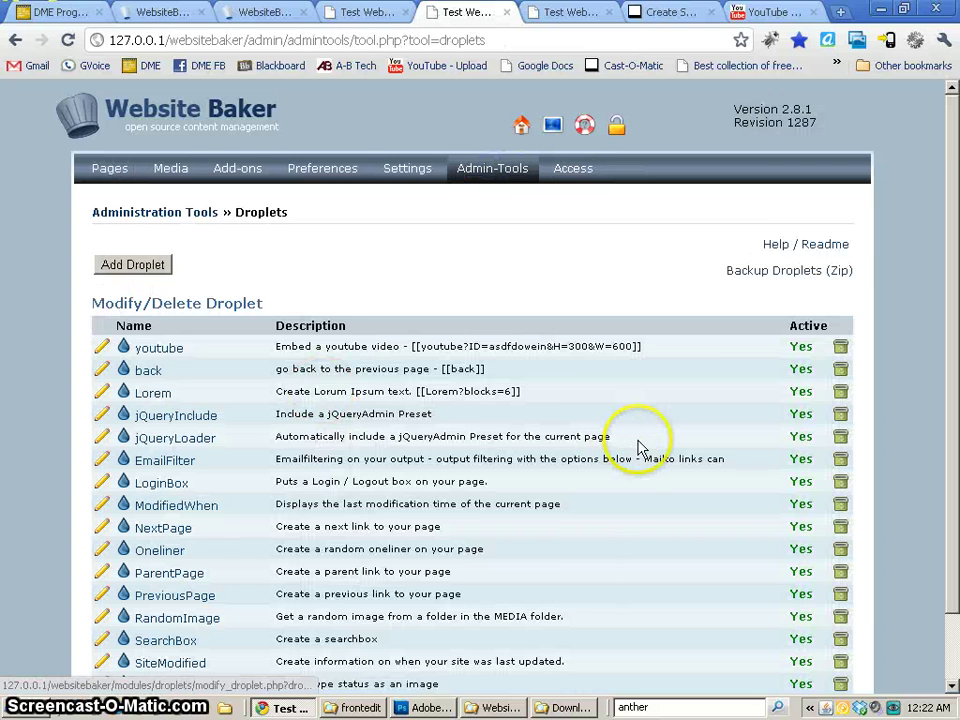
scroll(641, 449, "down", 2)
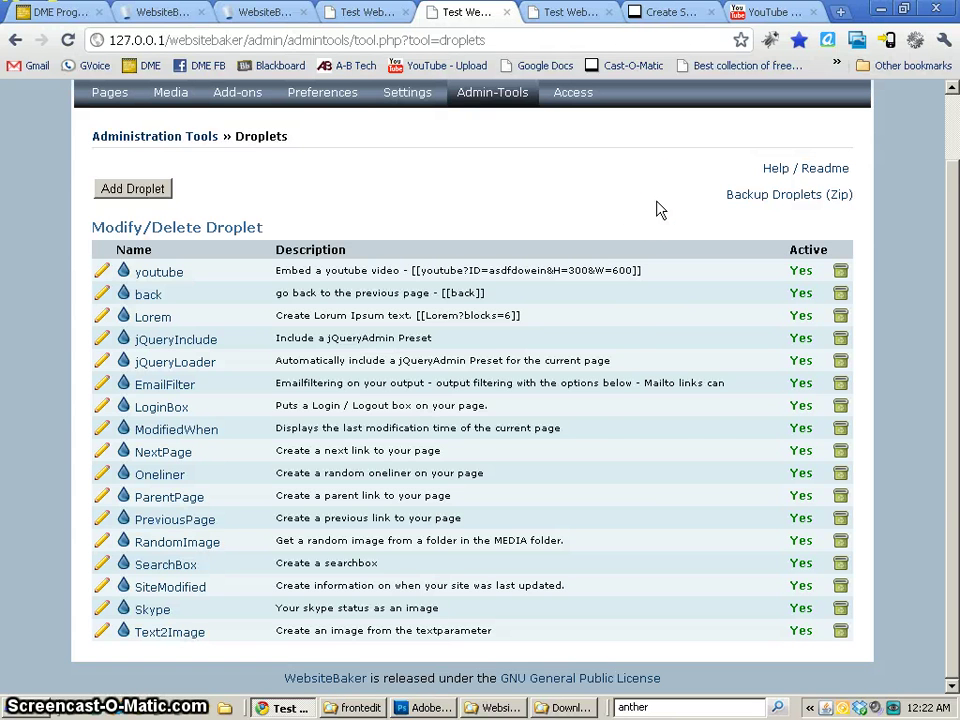
scroll(660, 210, "up", 1)
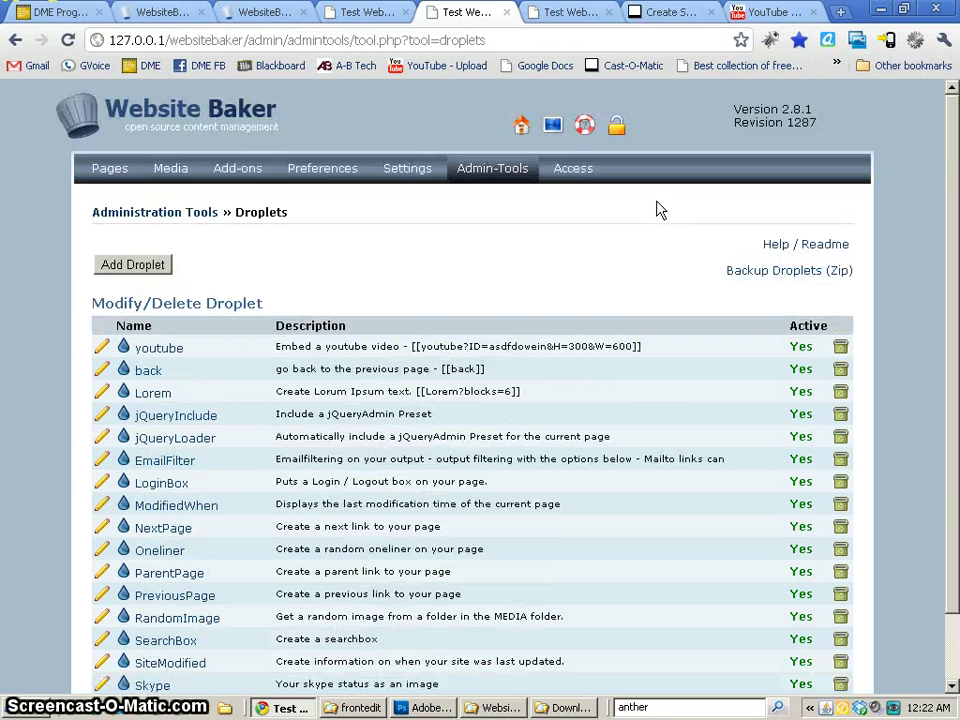